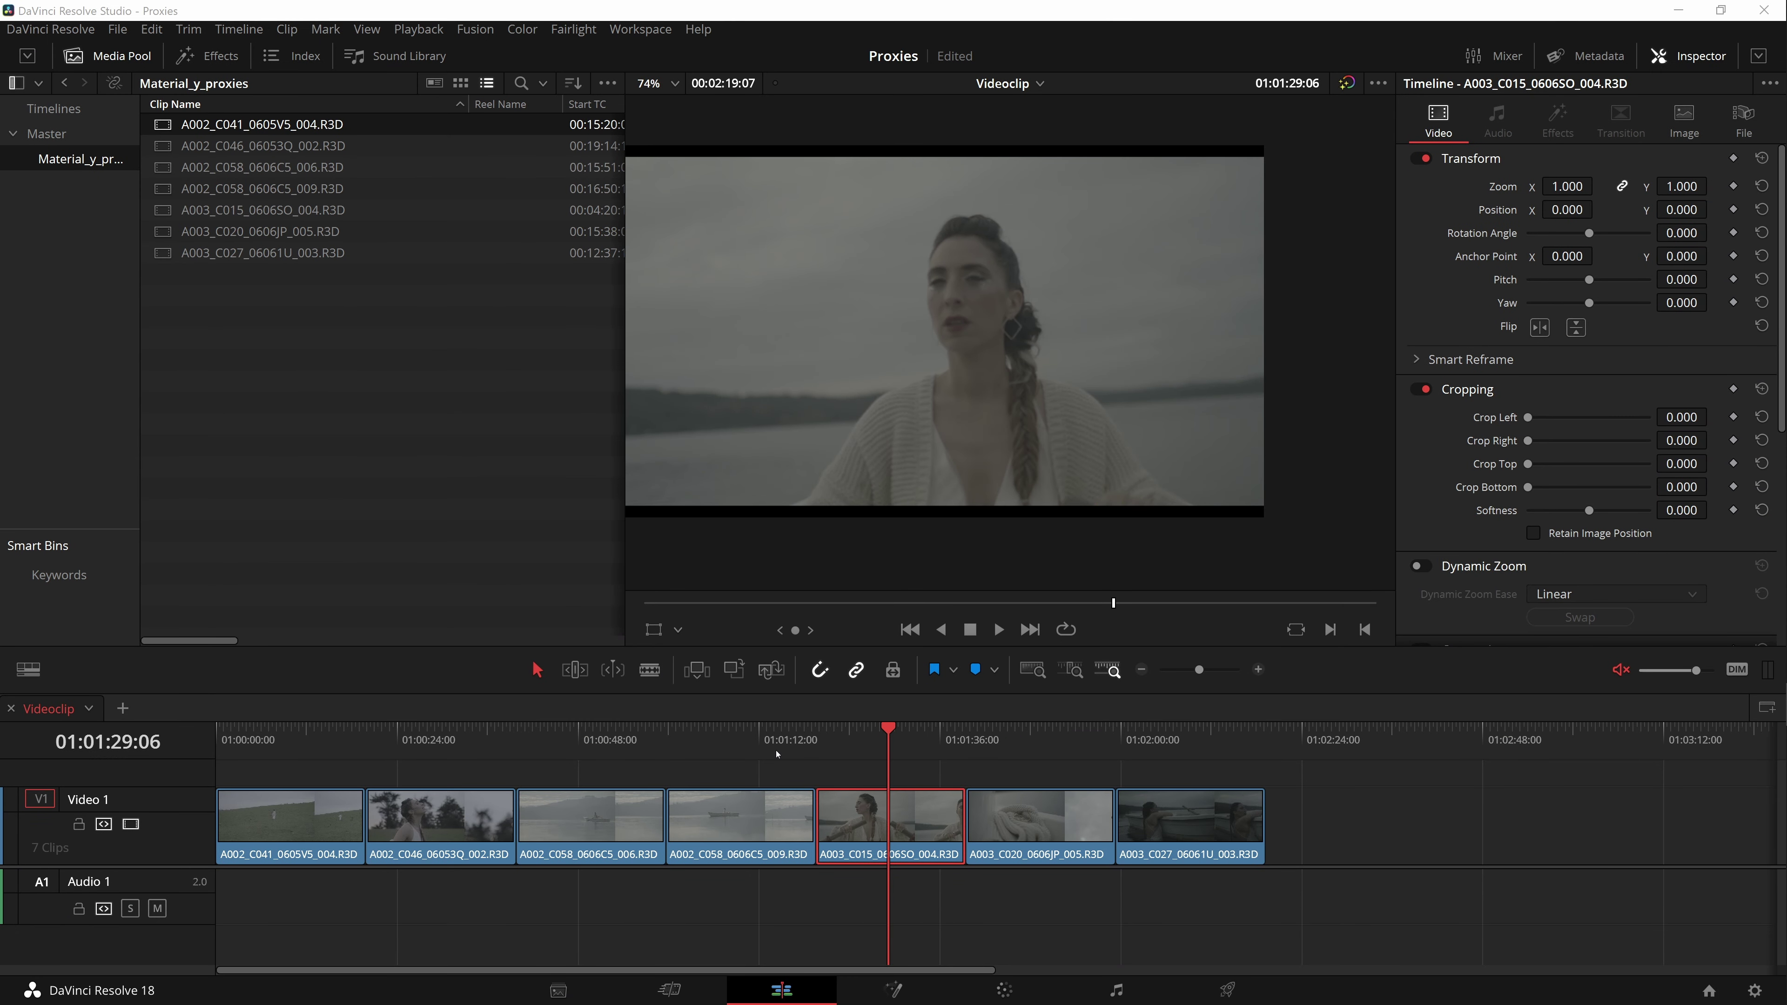
- Move the playhead to another point in the edit and open Project Settings
left_click(1046, 732)
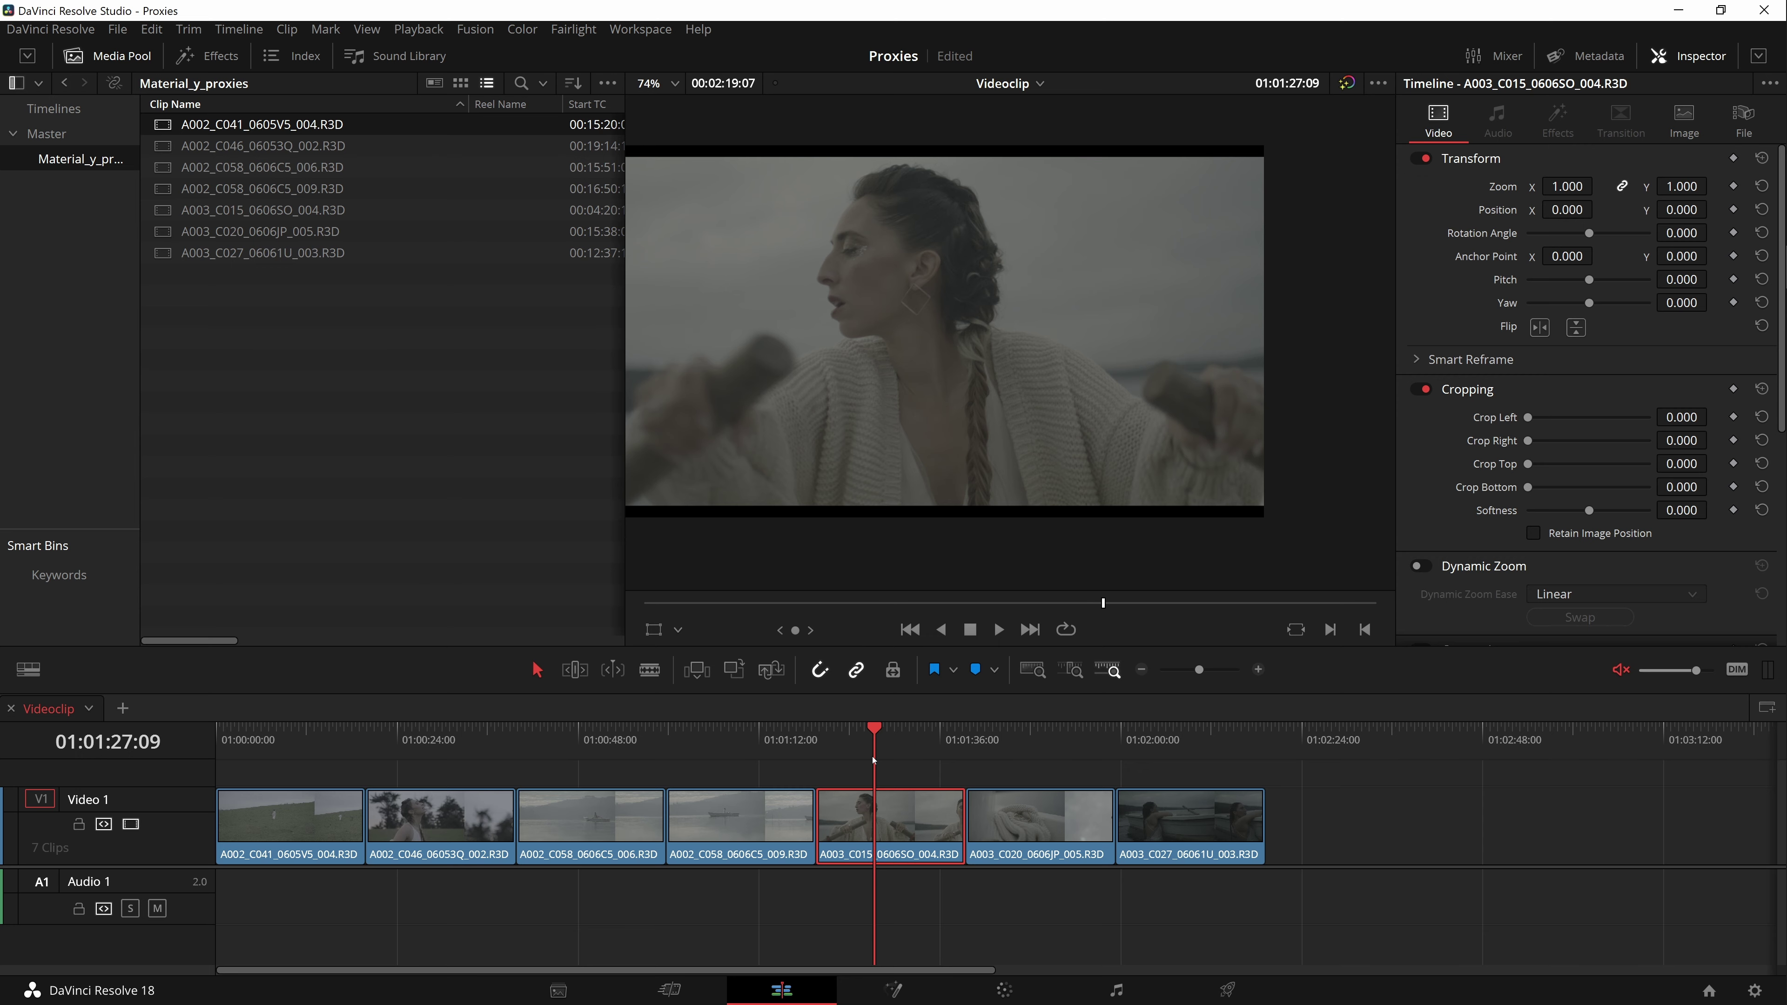
key("shift+9")
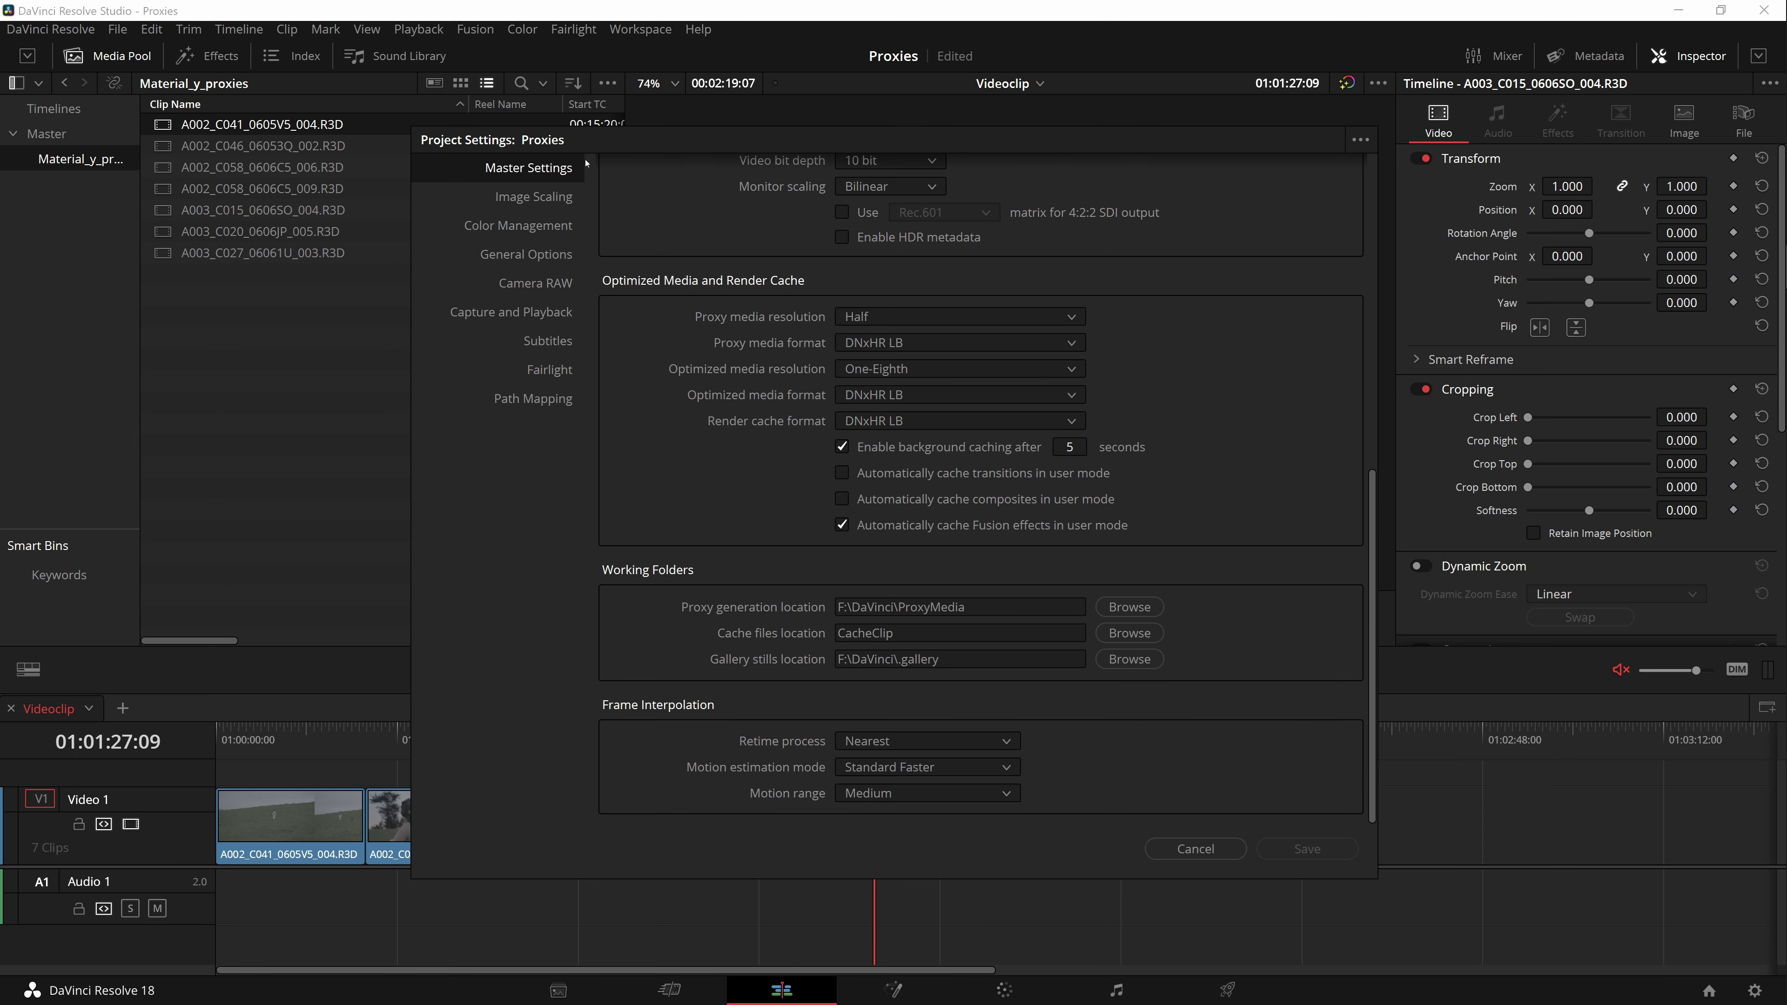
- Go to the Camera RAW settings and choose RED as the RAW profile
left_click(540, 284)
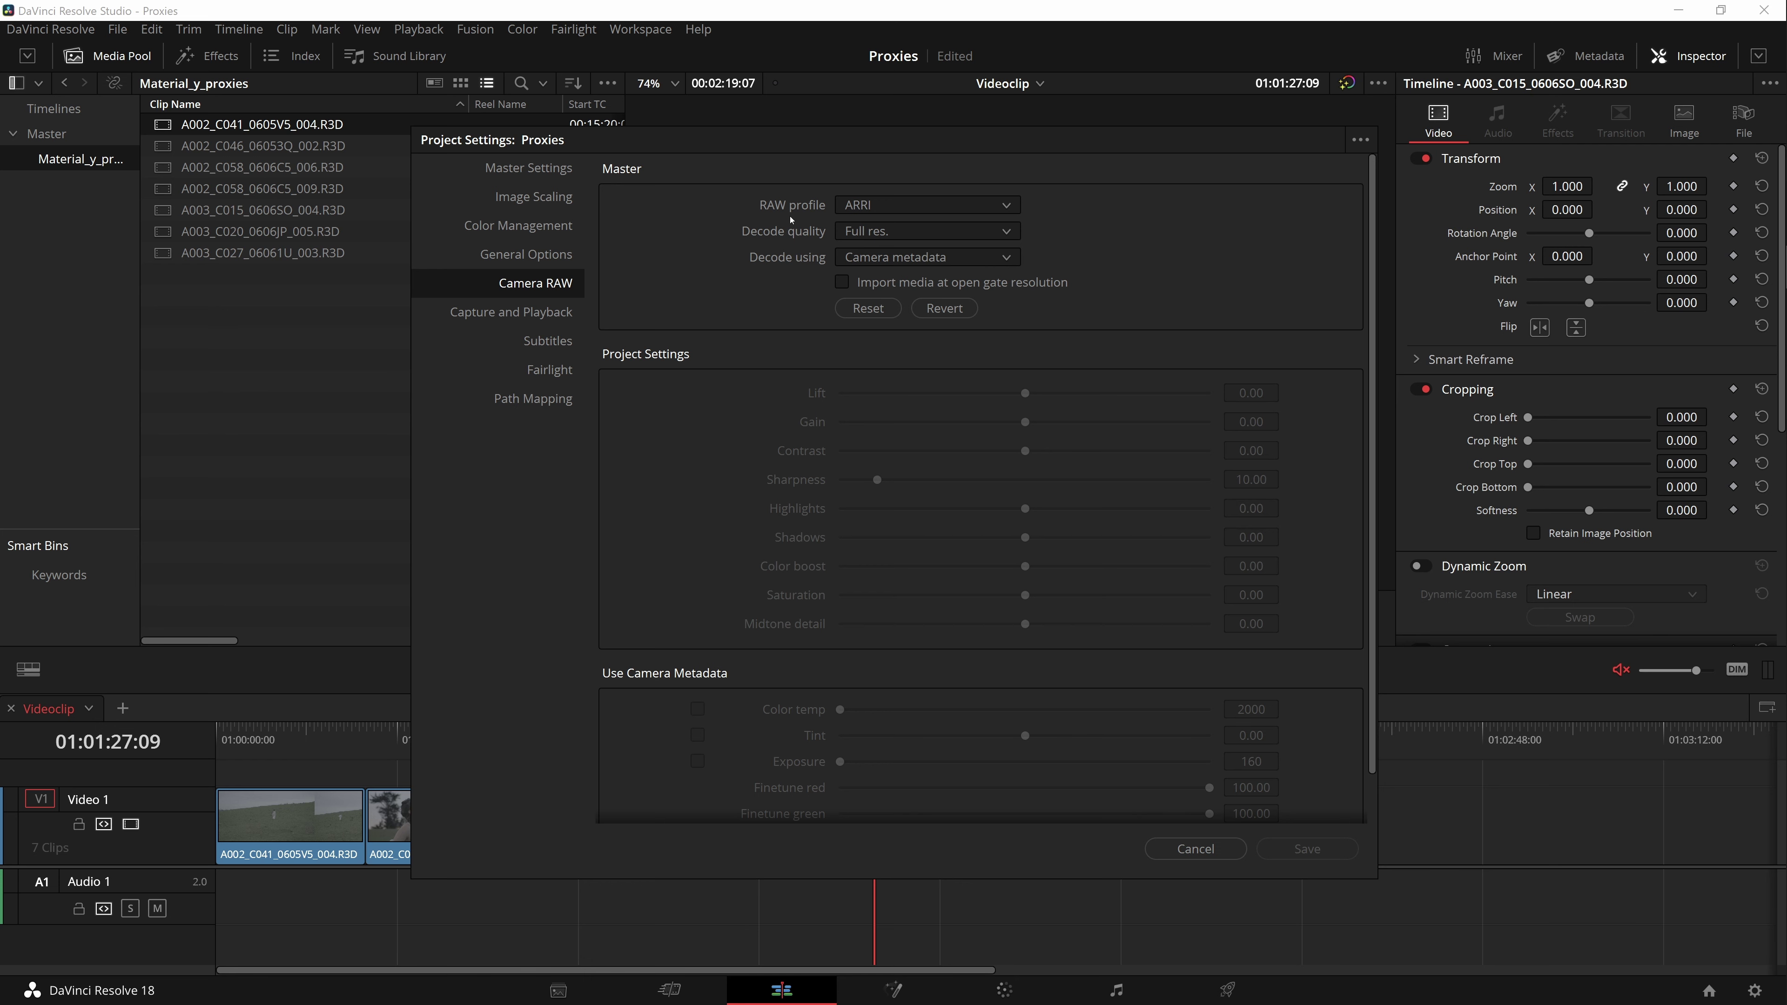
left_click(898, 204)
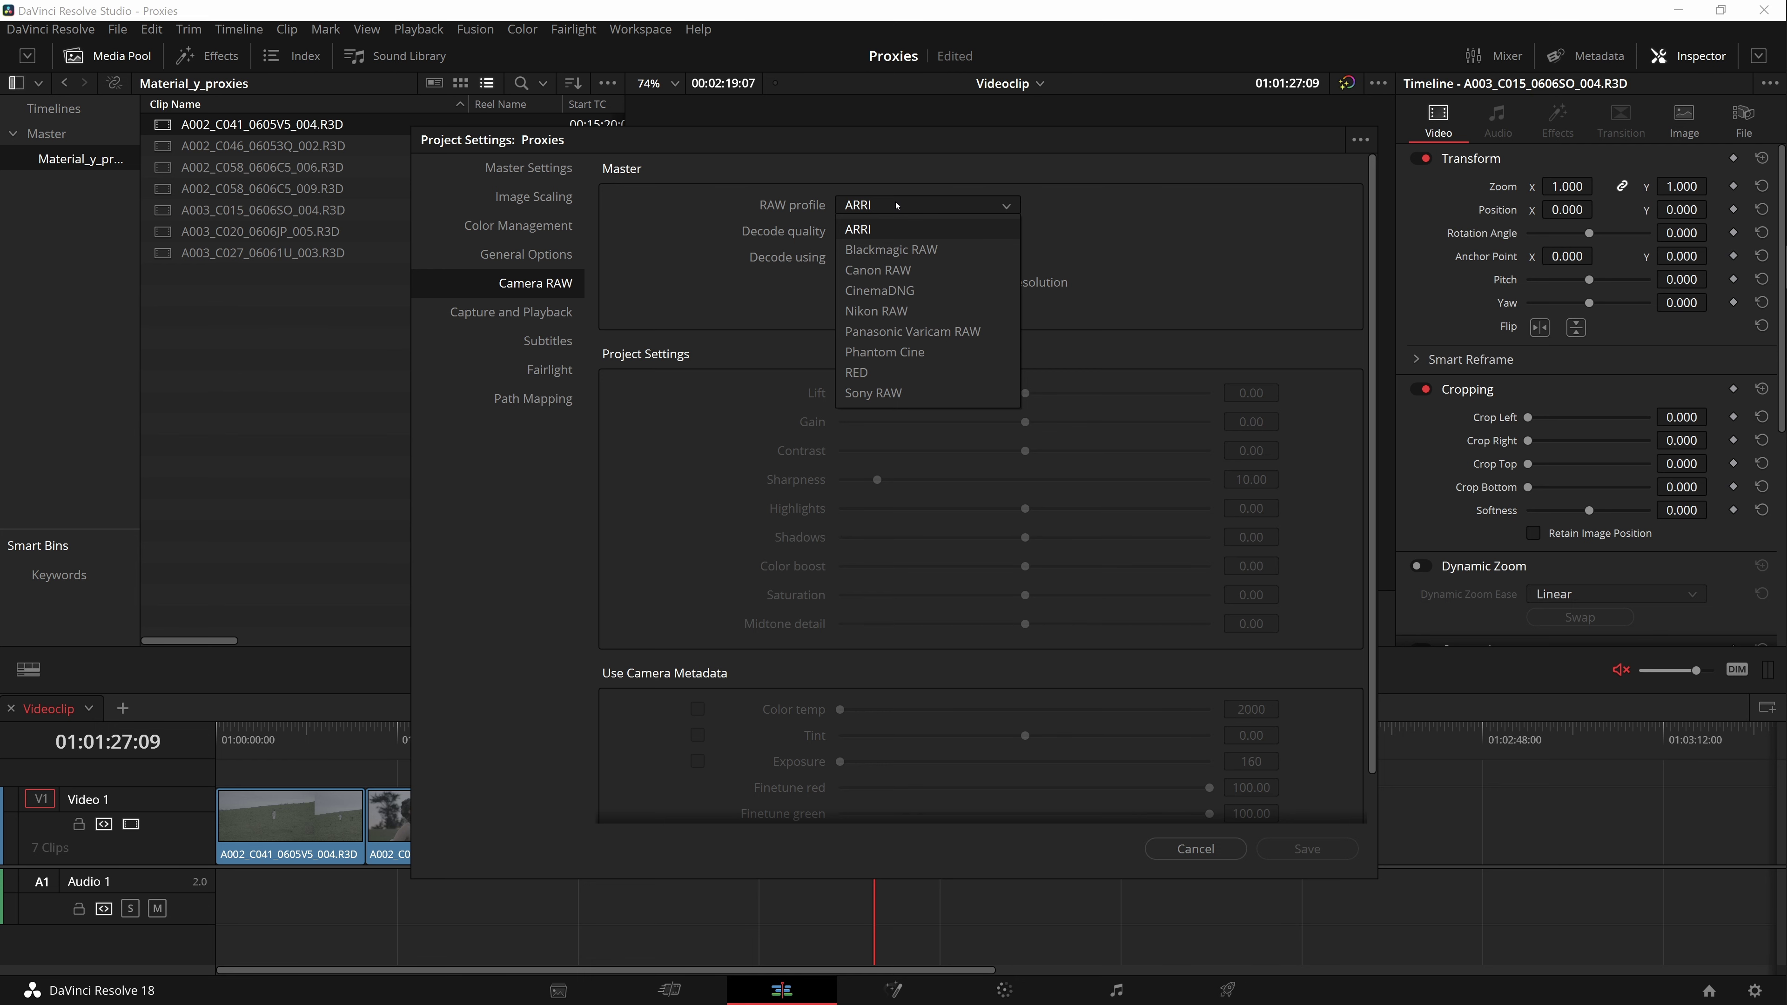
left_click(884, 372)
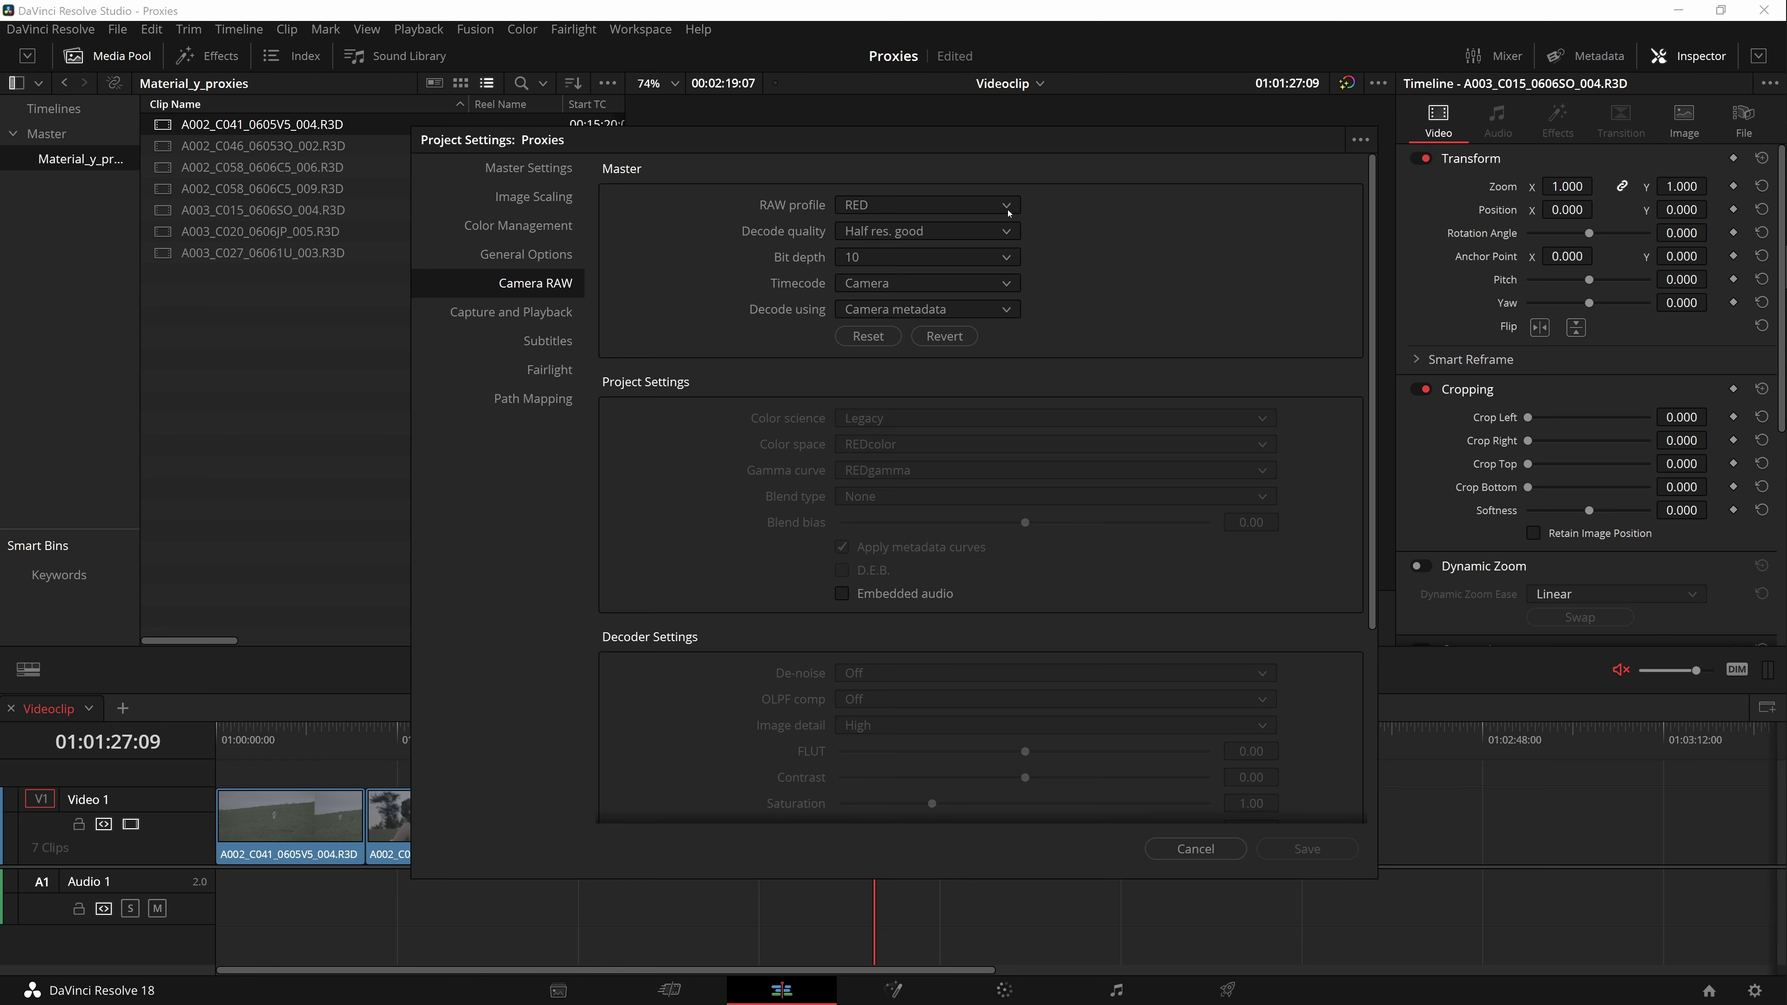
- Preview the ARRI, Blackmagic RAW and Canon RAW profiles, then return to RED
left_click(987, 205)
left_click(942, 232)
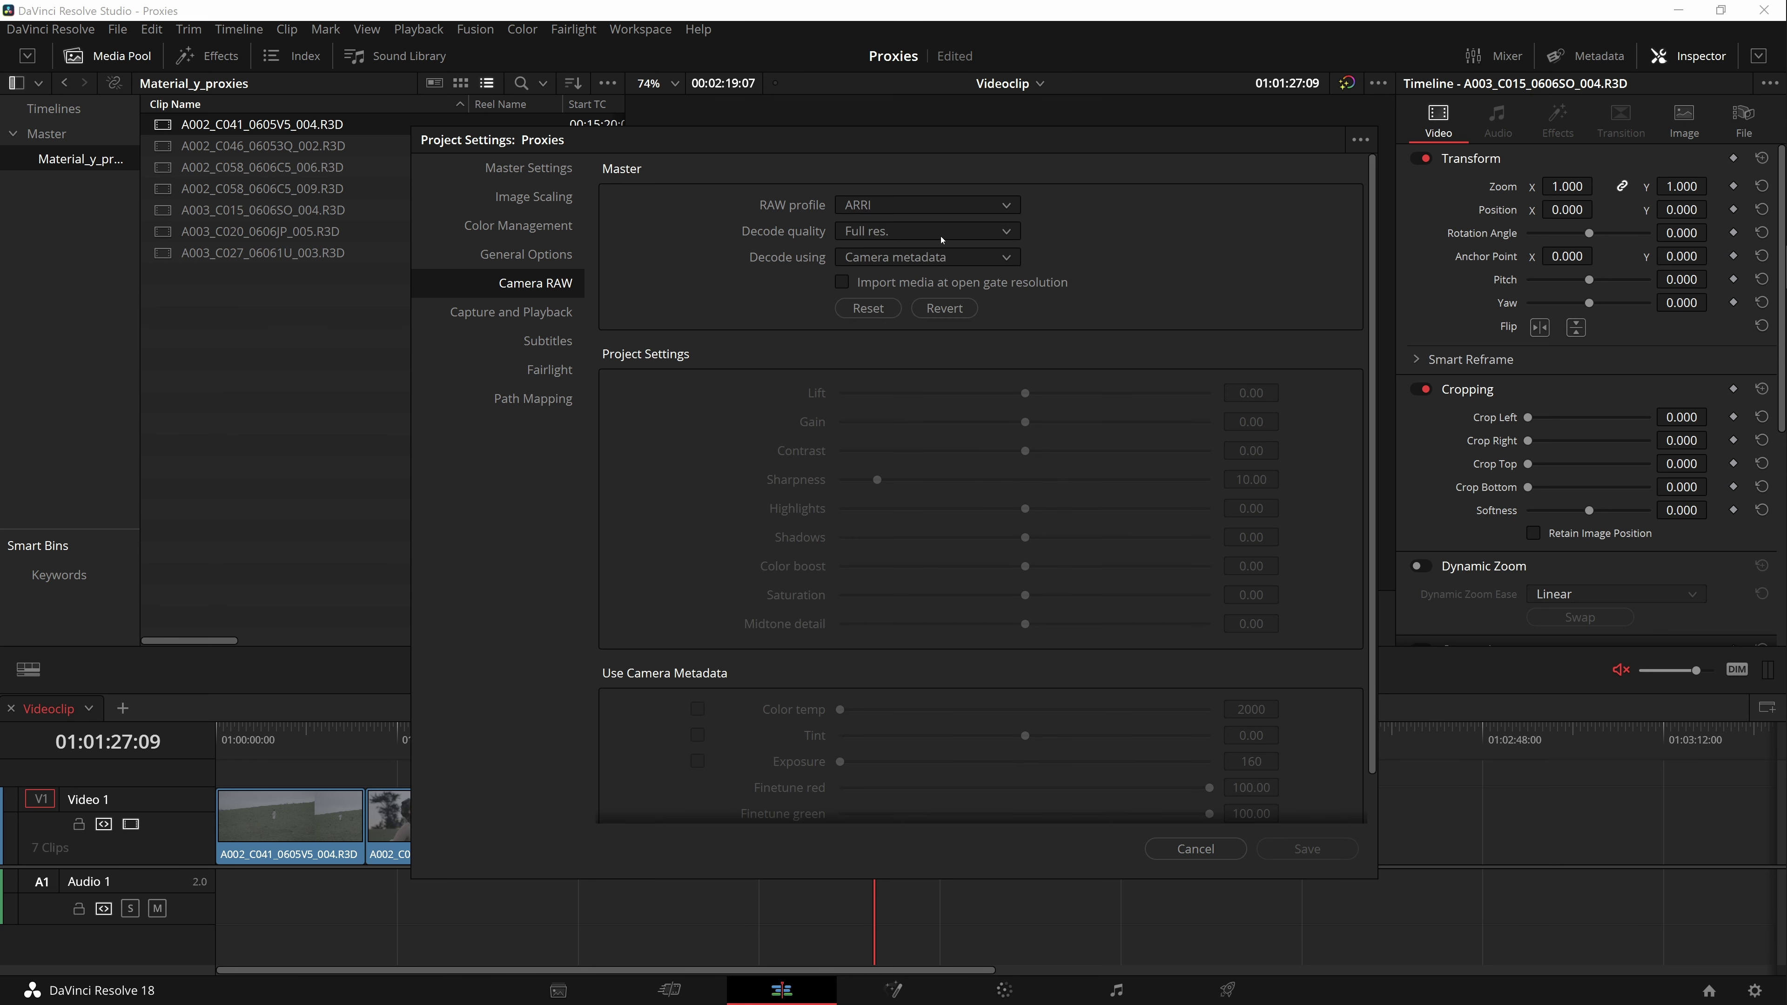
left_click(985, 204)
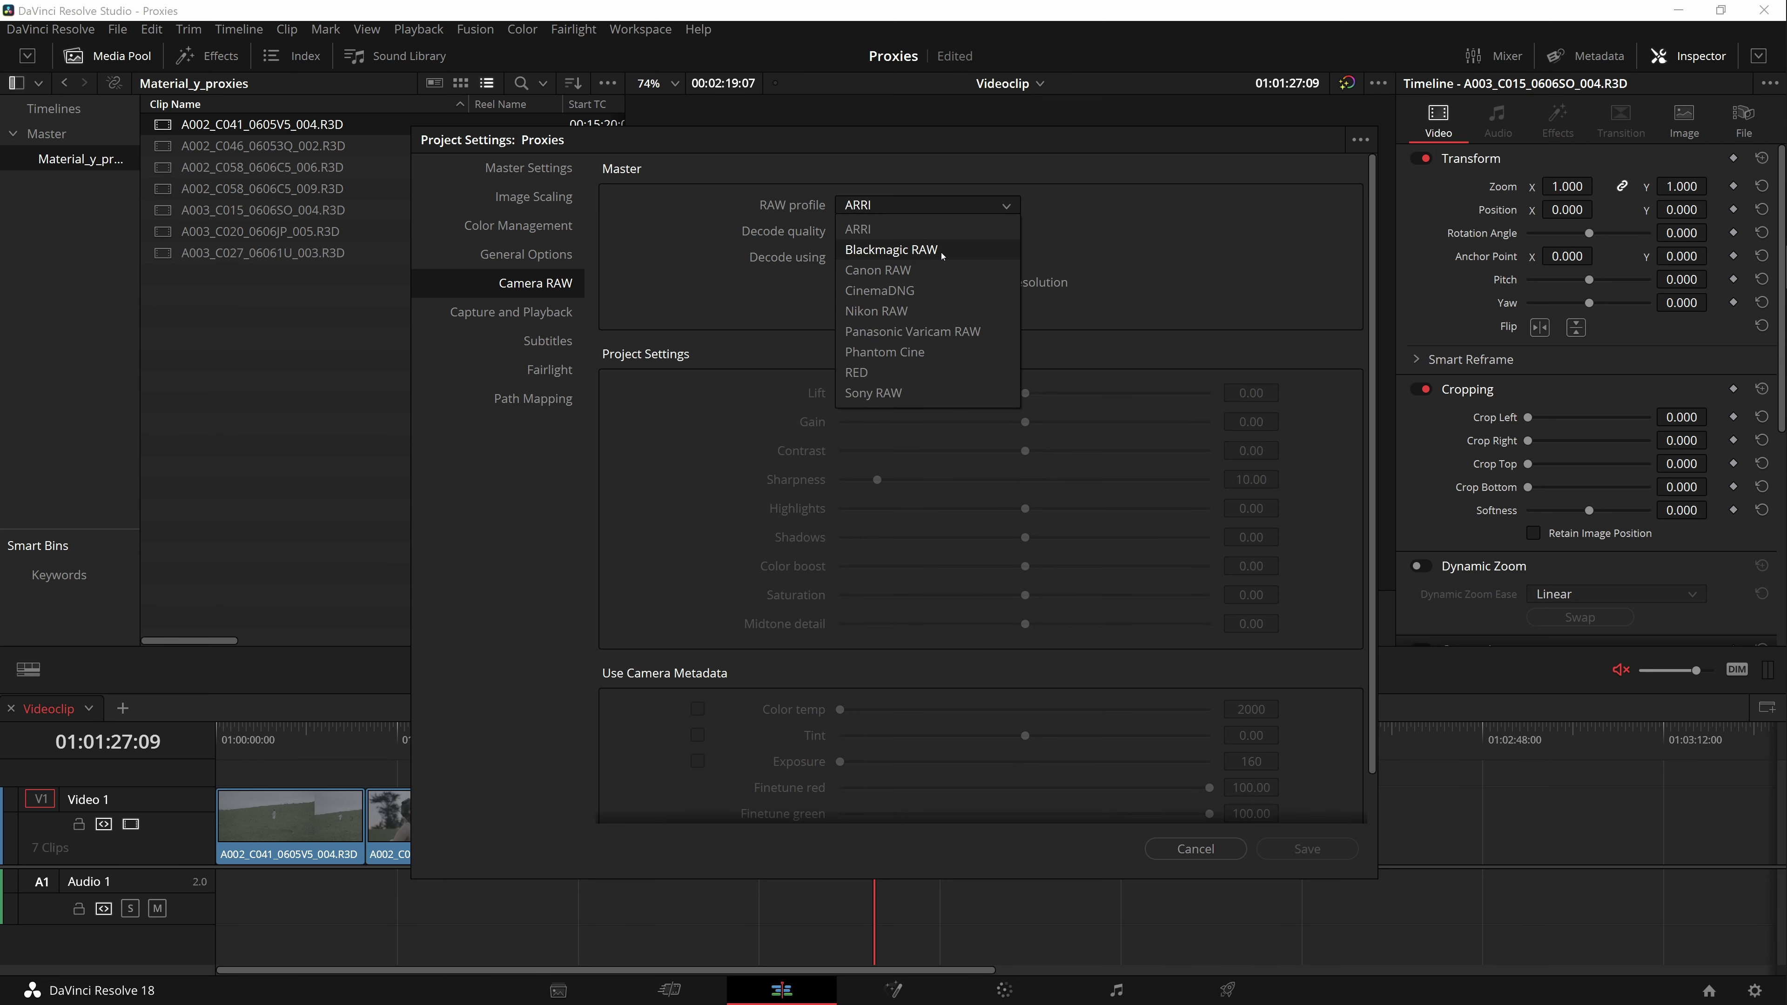
left_click(932, 249)
left_click(922, 205)
left_click(904, 268)
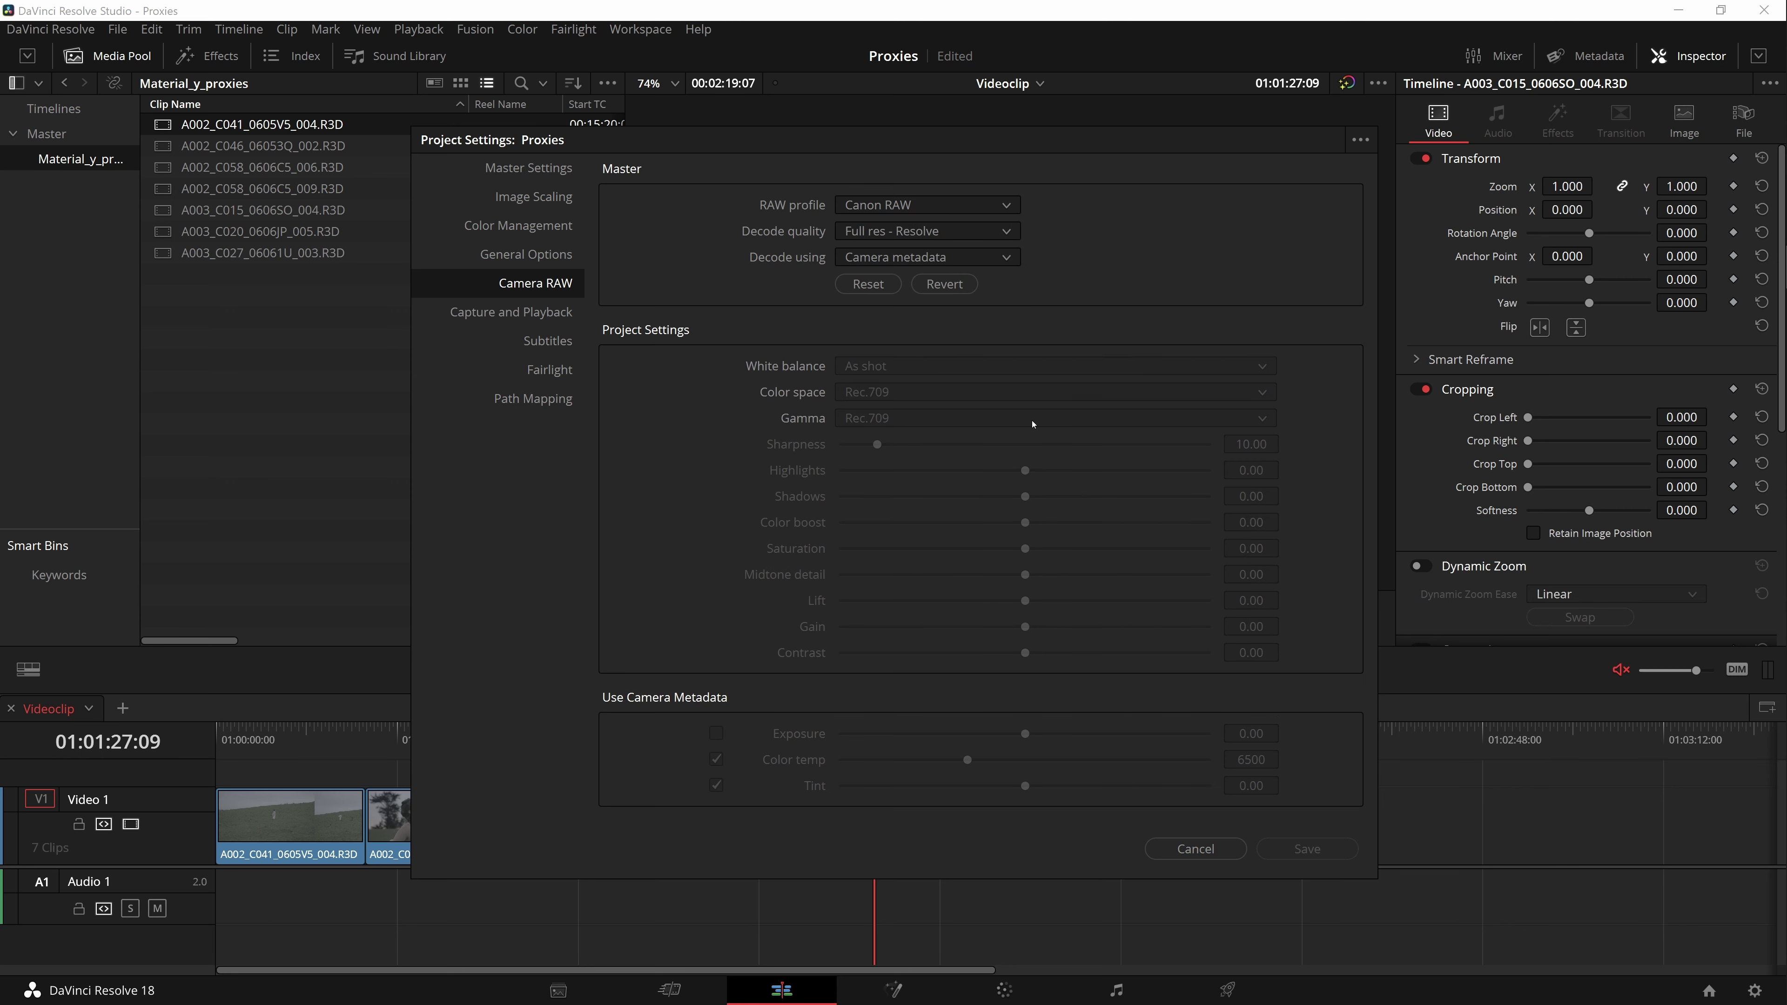
left_click(956, 205)
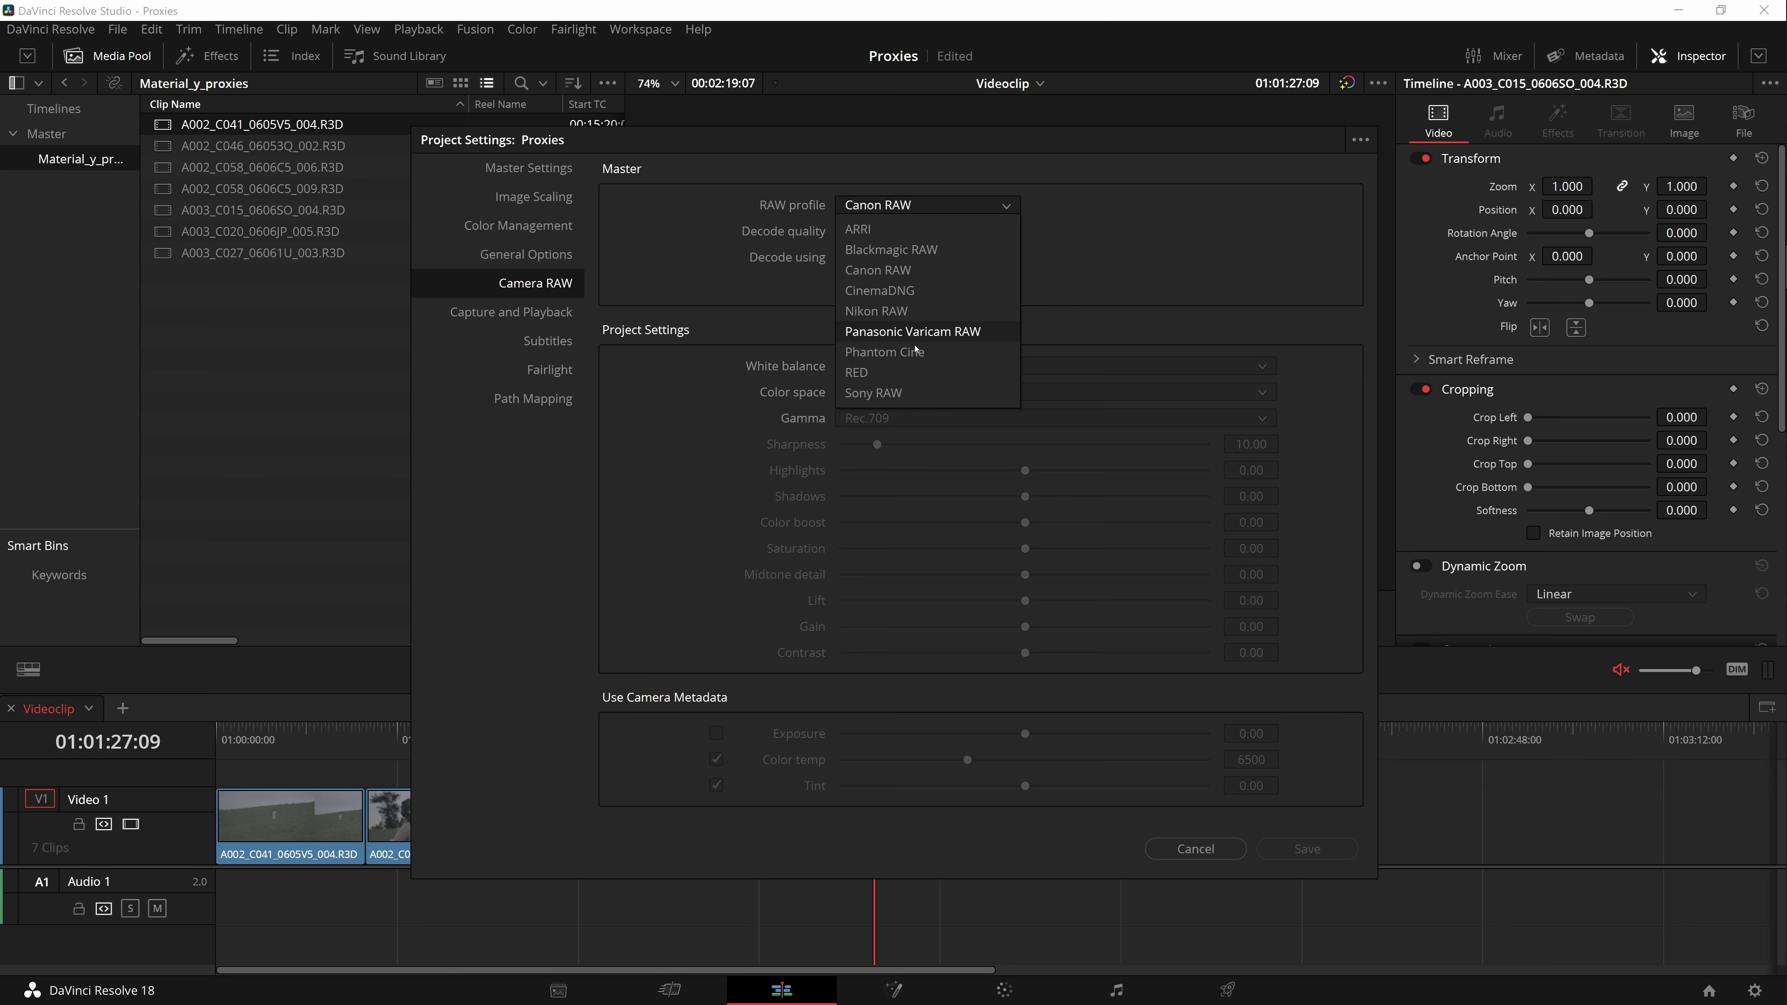
left_click(915, 371)
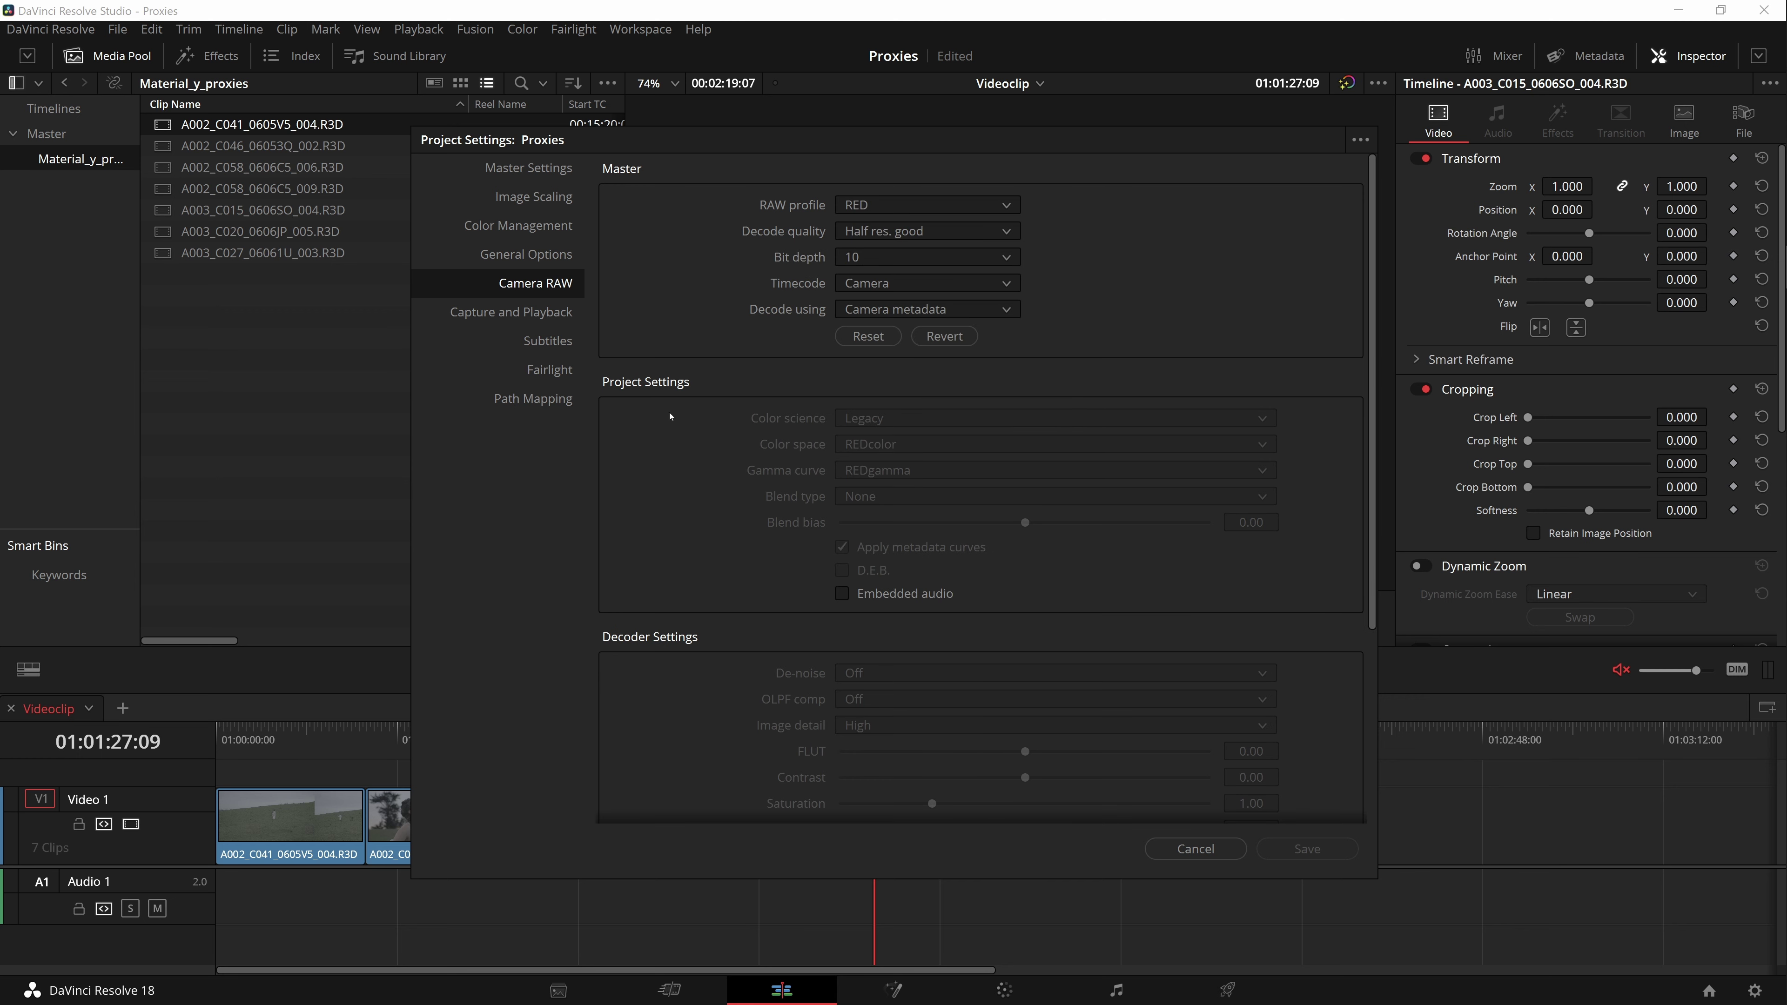
- Set the RED decode quality to Quarter res. good and the bit depth to 16
mouse_move(926, 141)
left_mouse_down()
mouse_move(870, 189)
mouse_move(890, 326)
left_mouse_up()
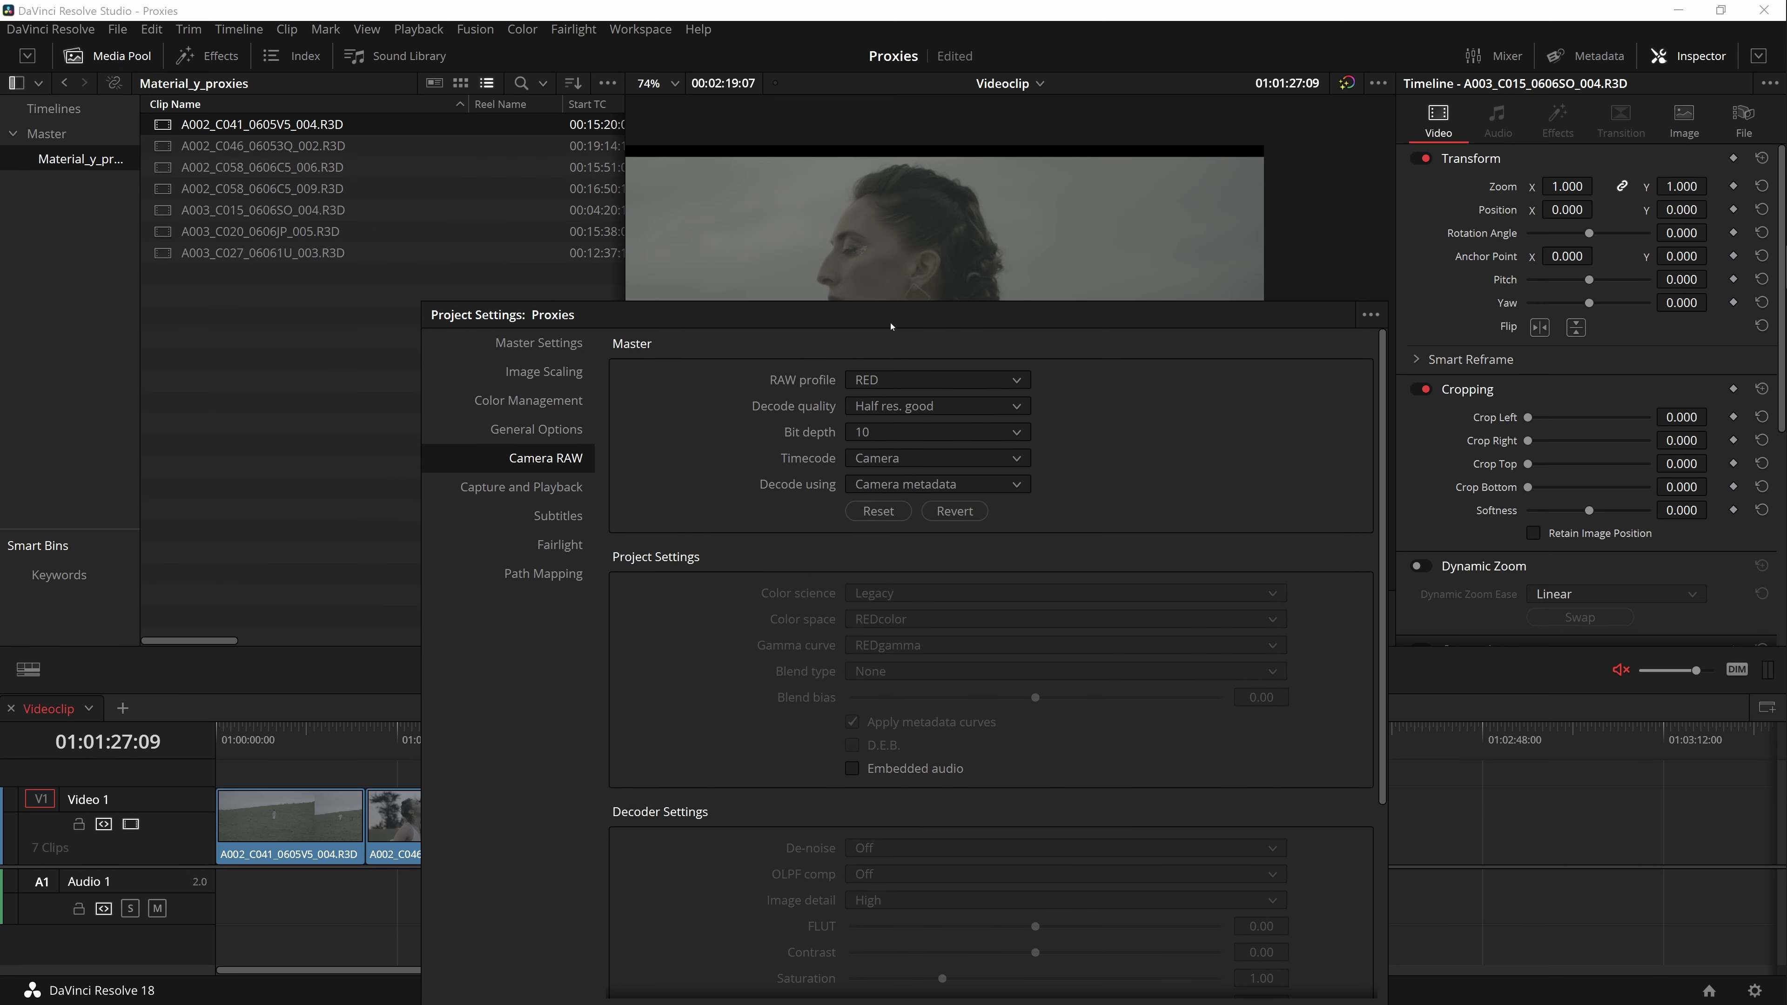
left_click(896, 407)
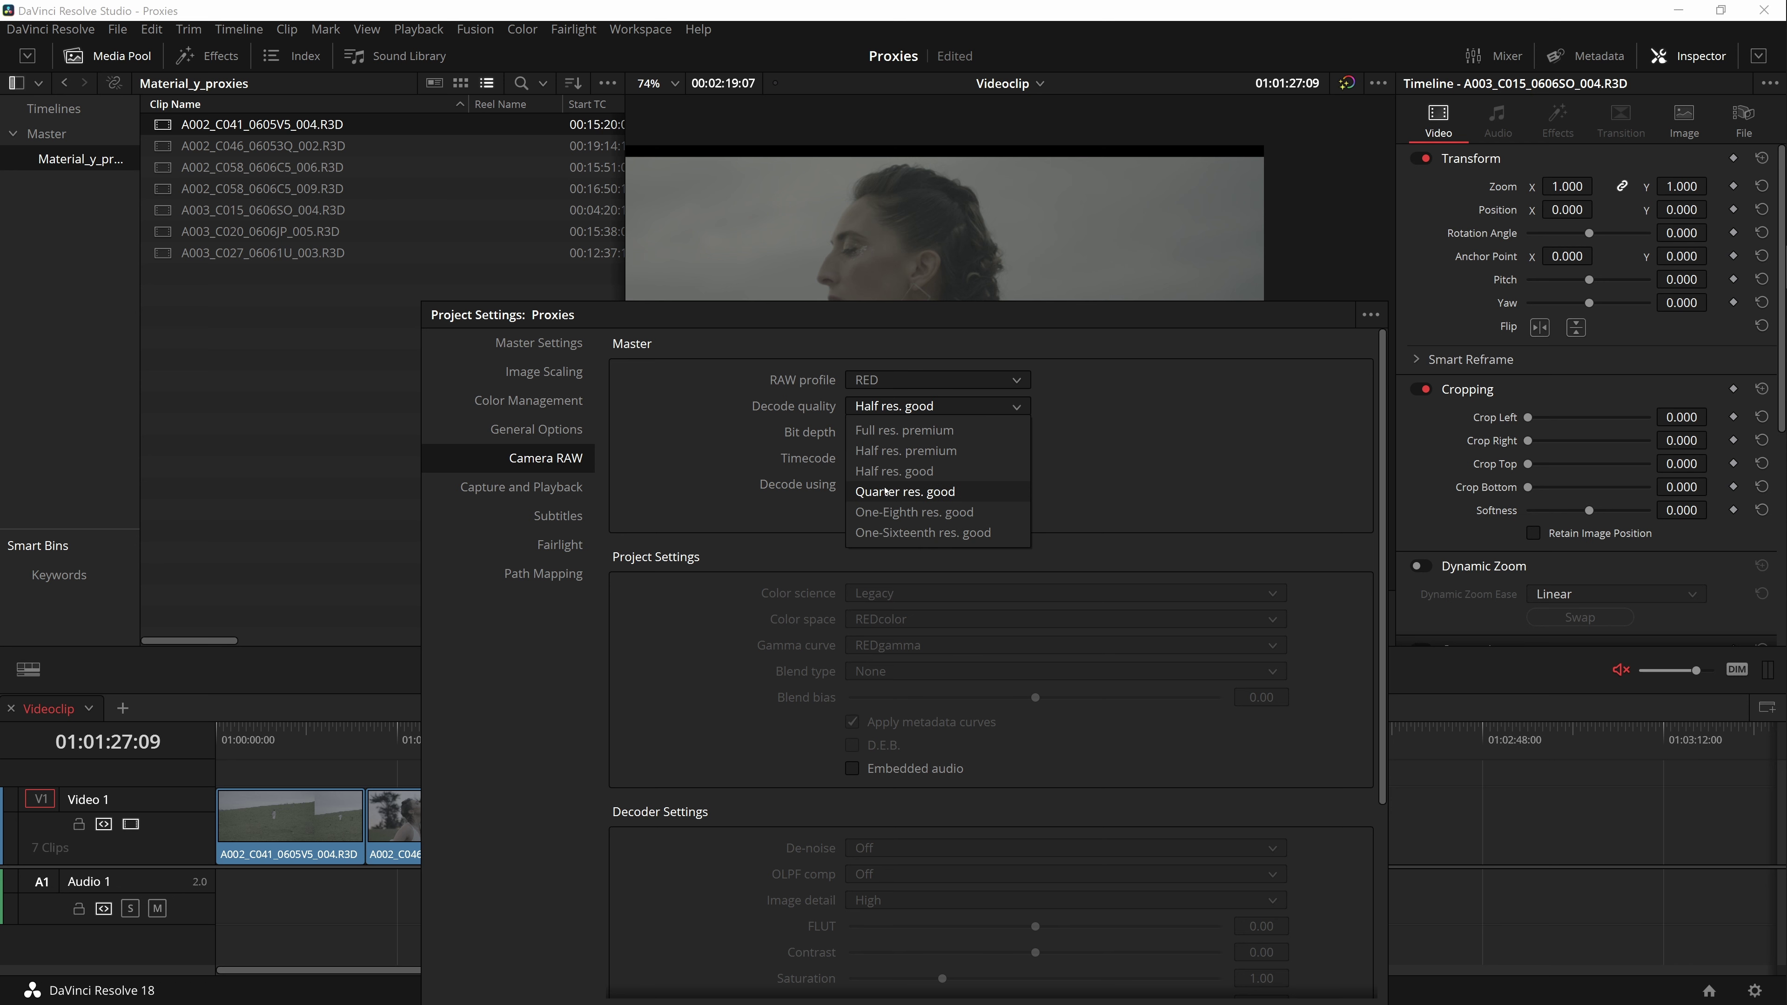
left_click(886, 493)
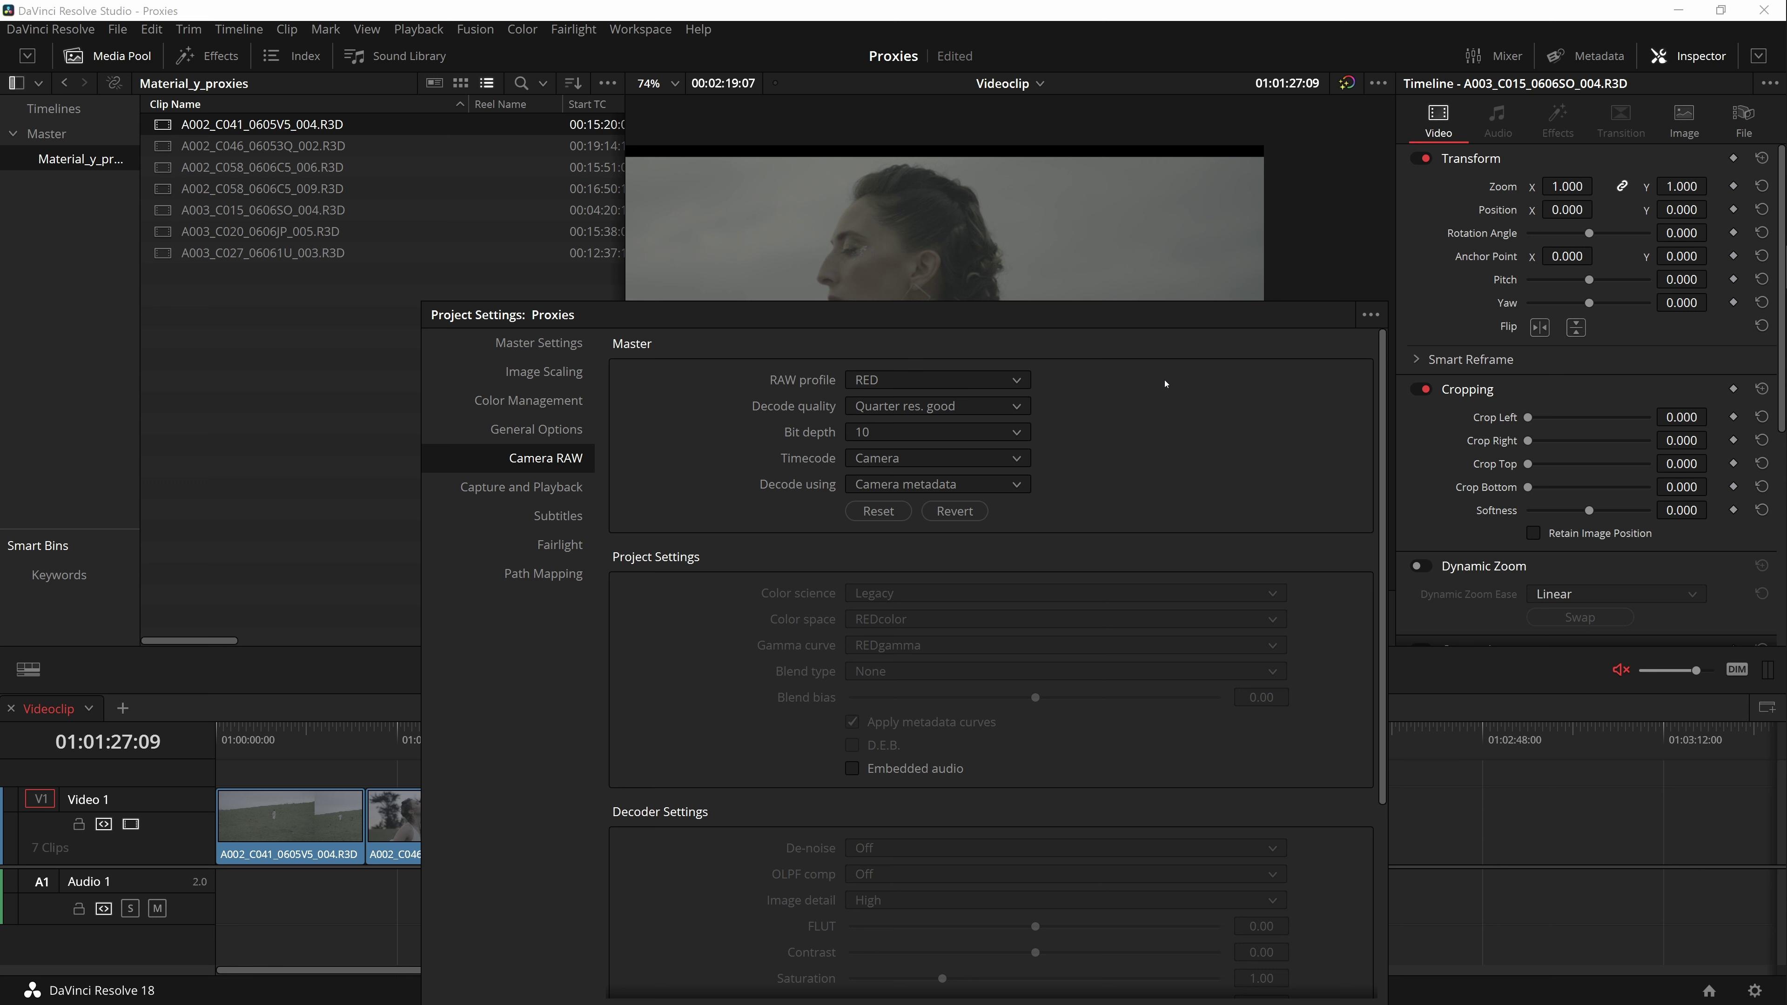
left_click(895, 432)
left_click(880, 496)
- Keep Camera as the timecode source and set Decode using to Project
left_click_drag(943, 329, 926, 181)
left_click(944, 314)
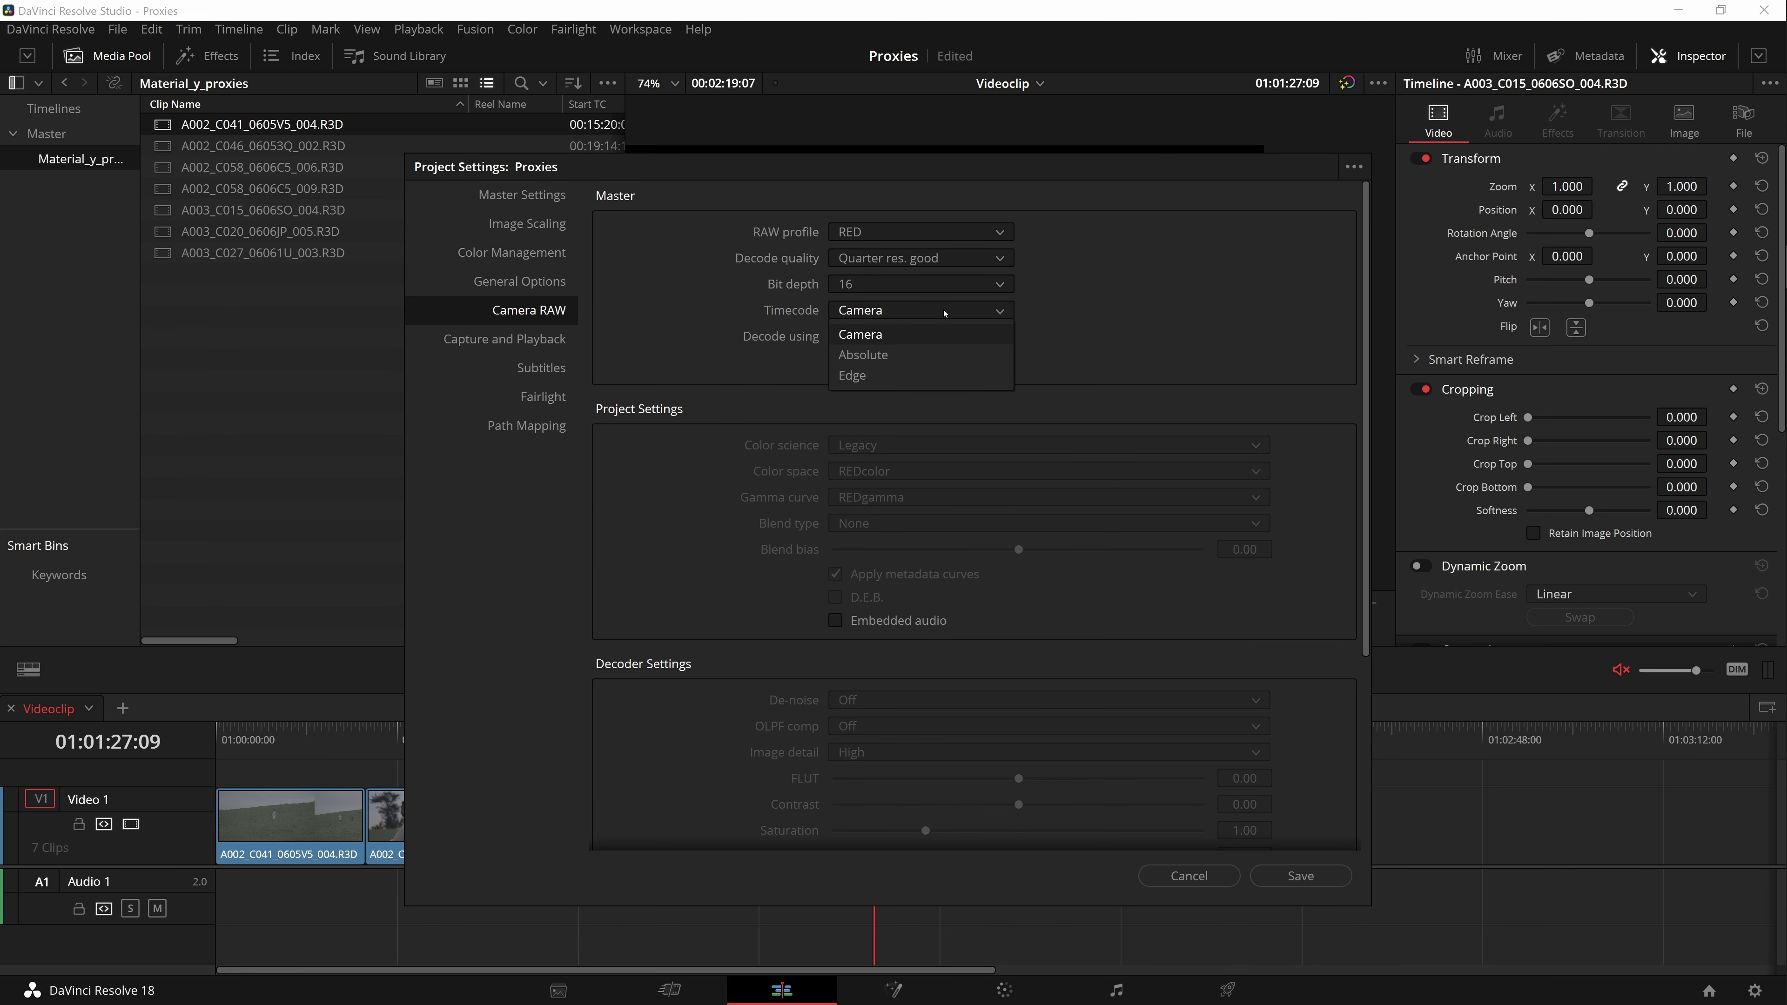
left_click(1202, 311)
left_click(921, 336)
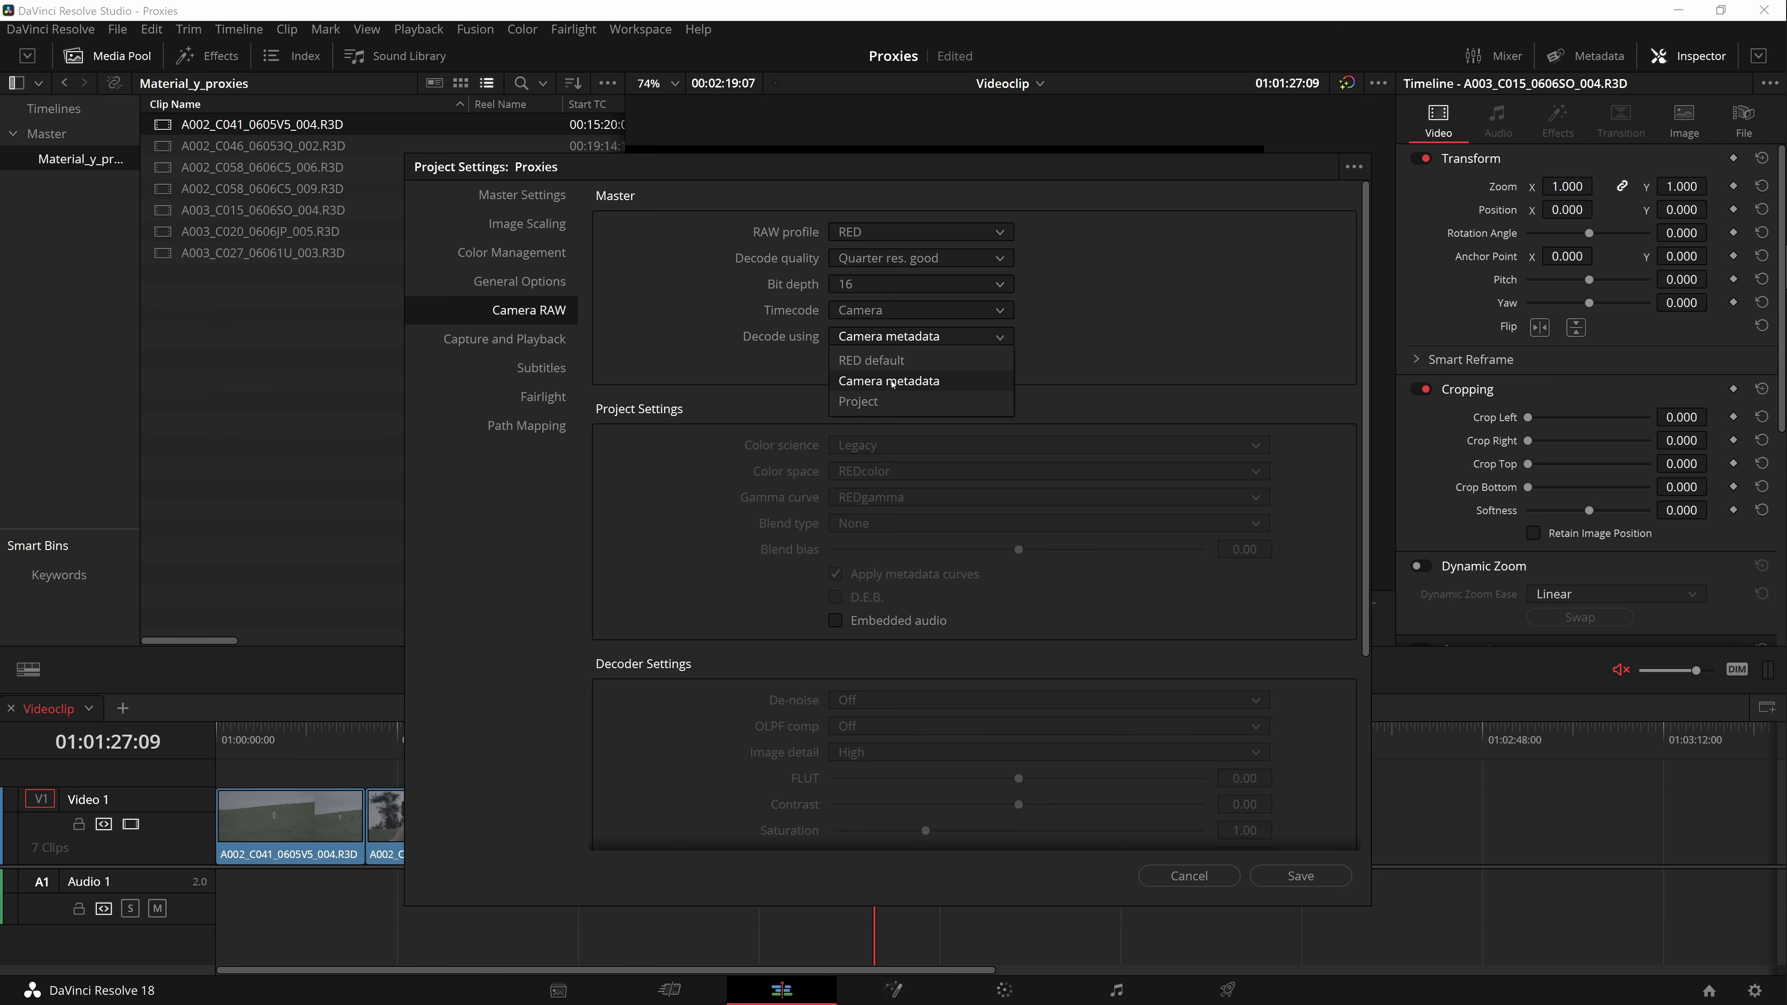
left_click(888, 381)
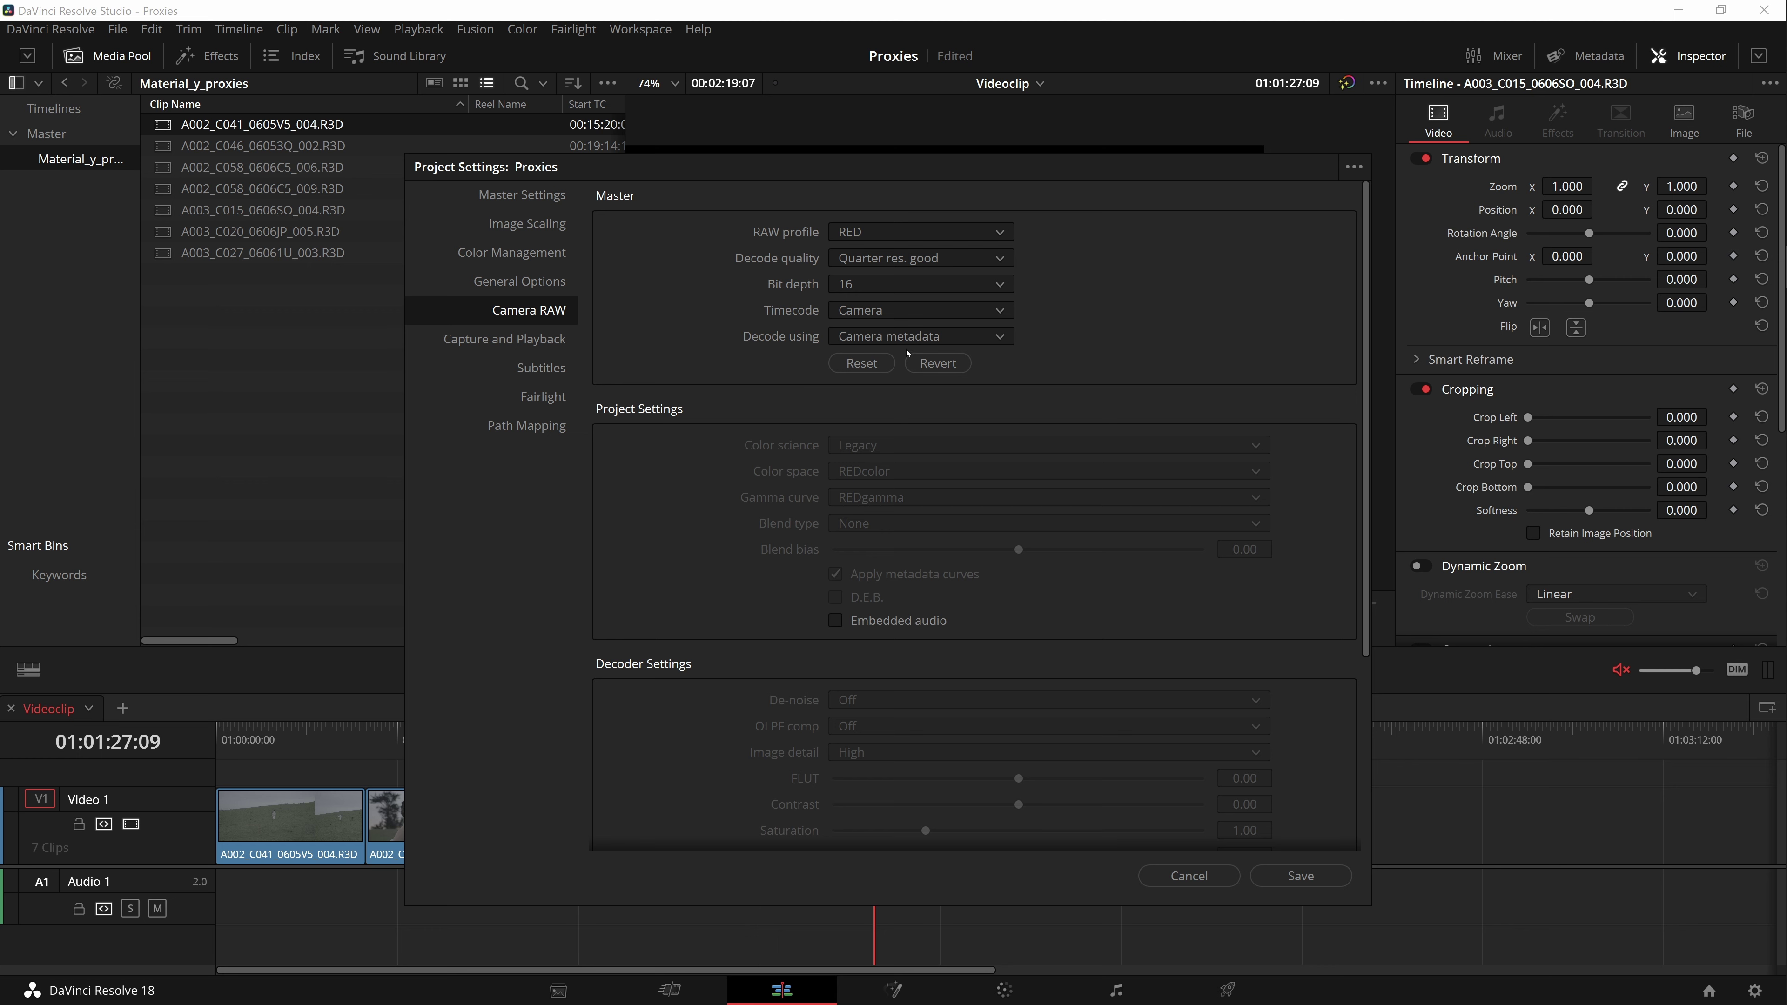
left_click(902, 343)
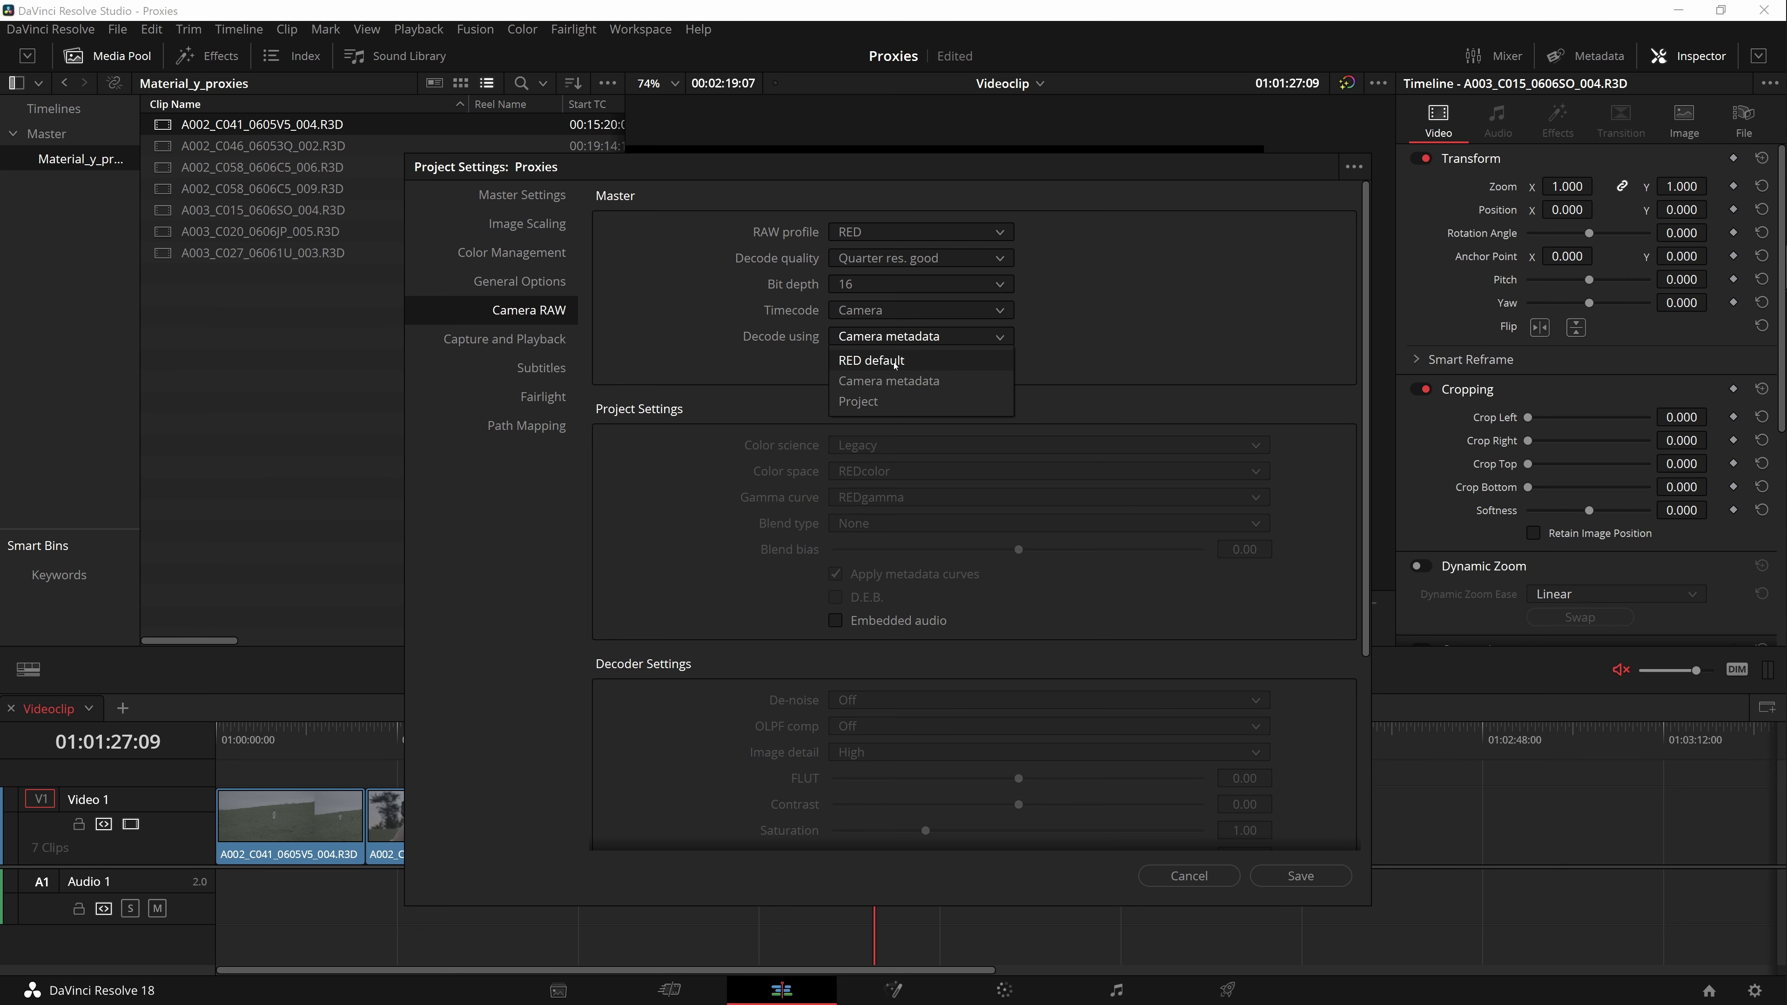
left_click(873, 401)
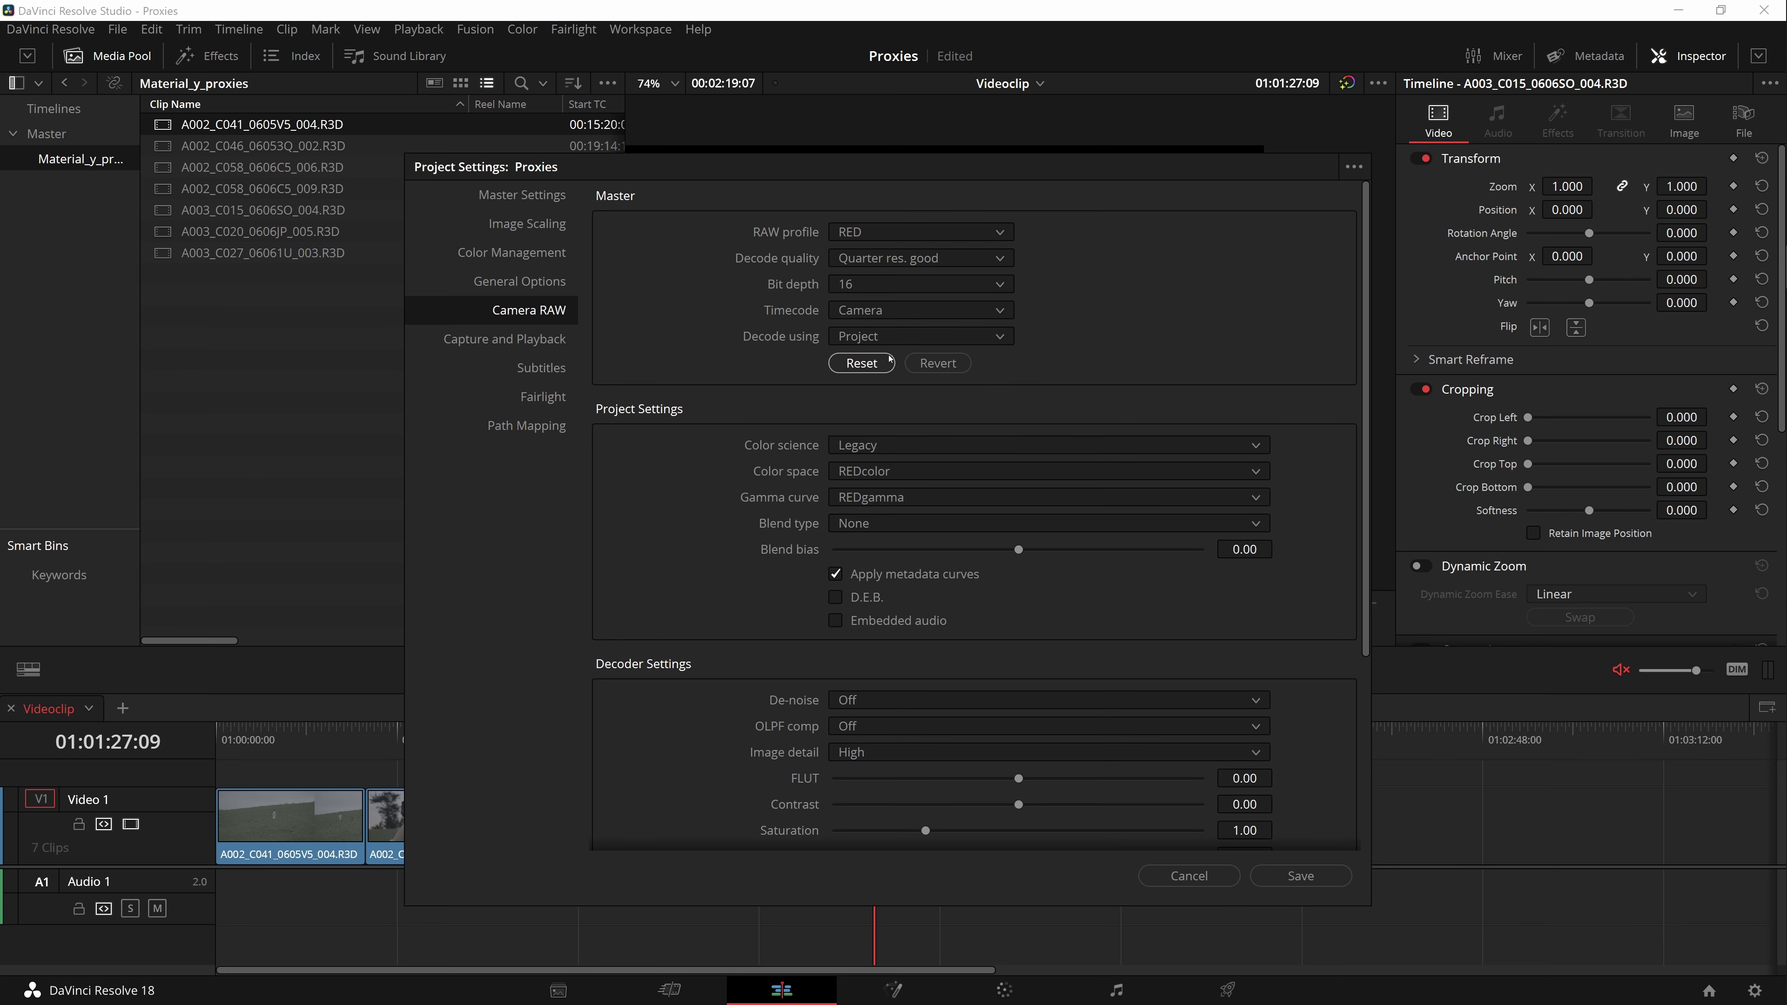
- Keep Legacy color science and scroll through the RED decode settings
mouse_move(916, 169)
left_mouse_down()
mouse_move(889, 381)
mouse_move(886, 324)
left_mouse_up()
left_click(854, 597)
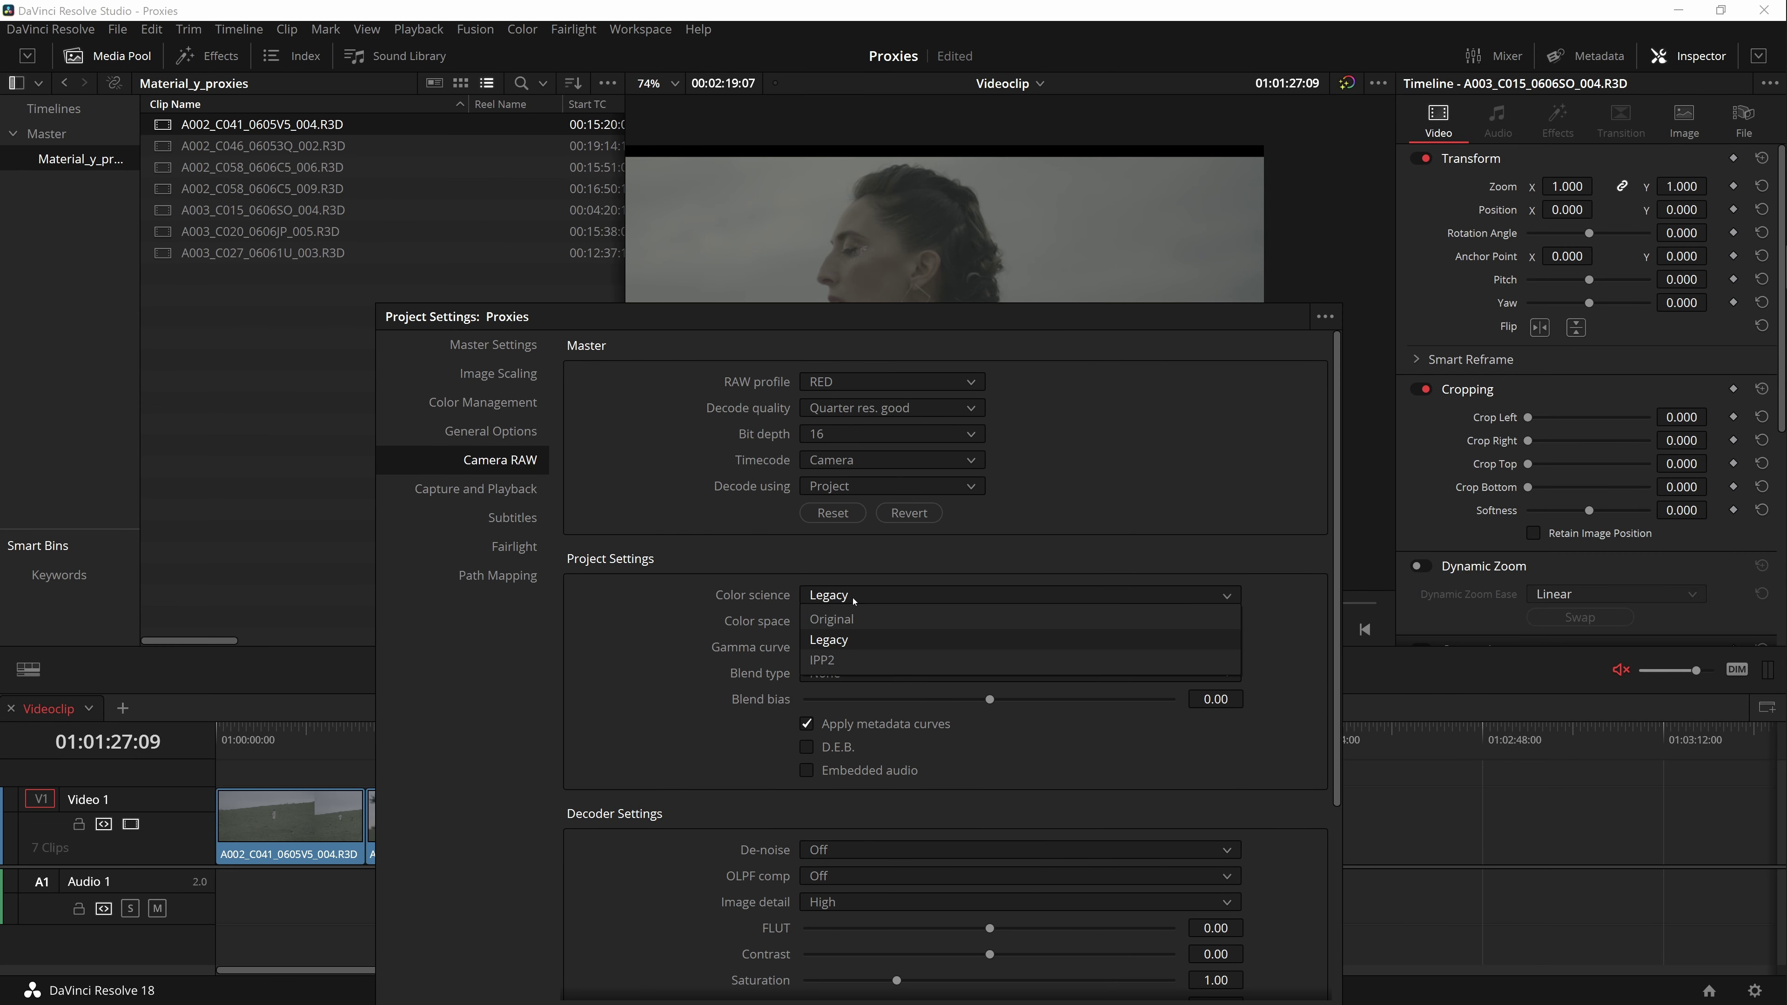
left_click(736, 592)
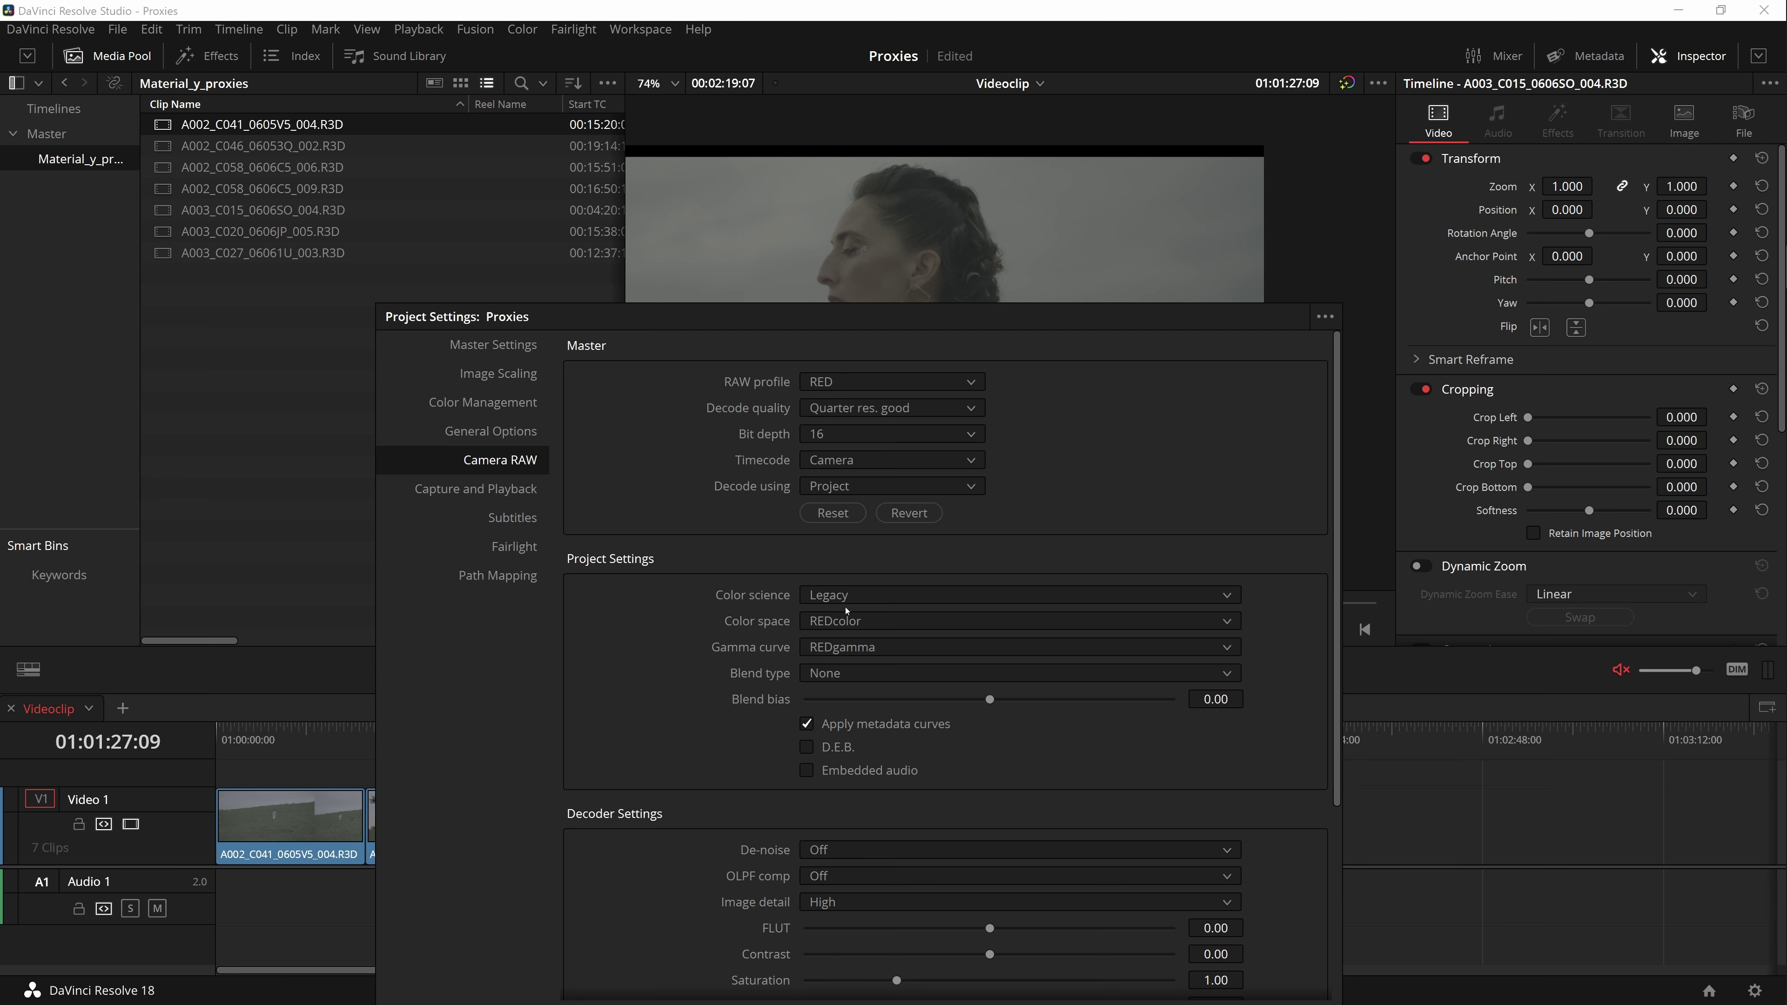
scroll(674, 778, "down", 3)
scroll(675, 778, "down", 1)
scroll(675, 778, "down", 1)
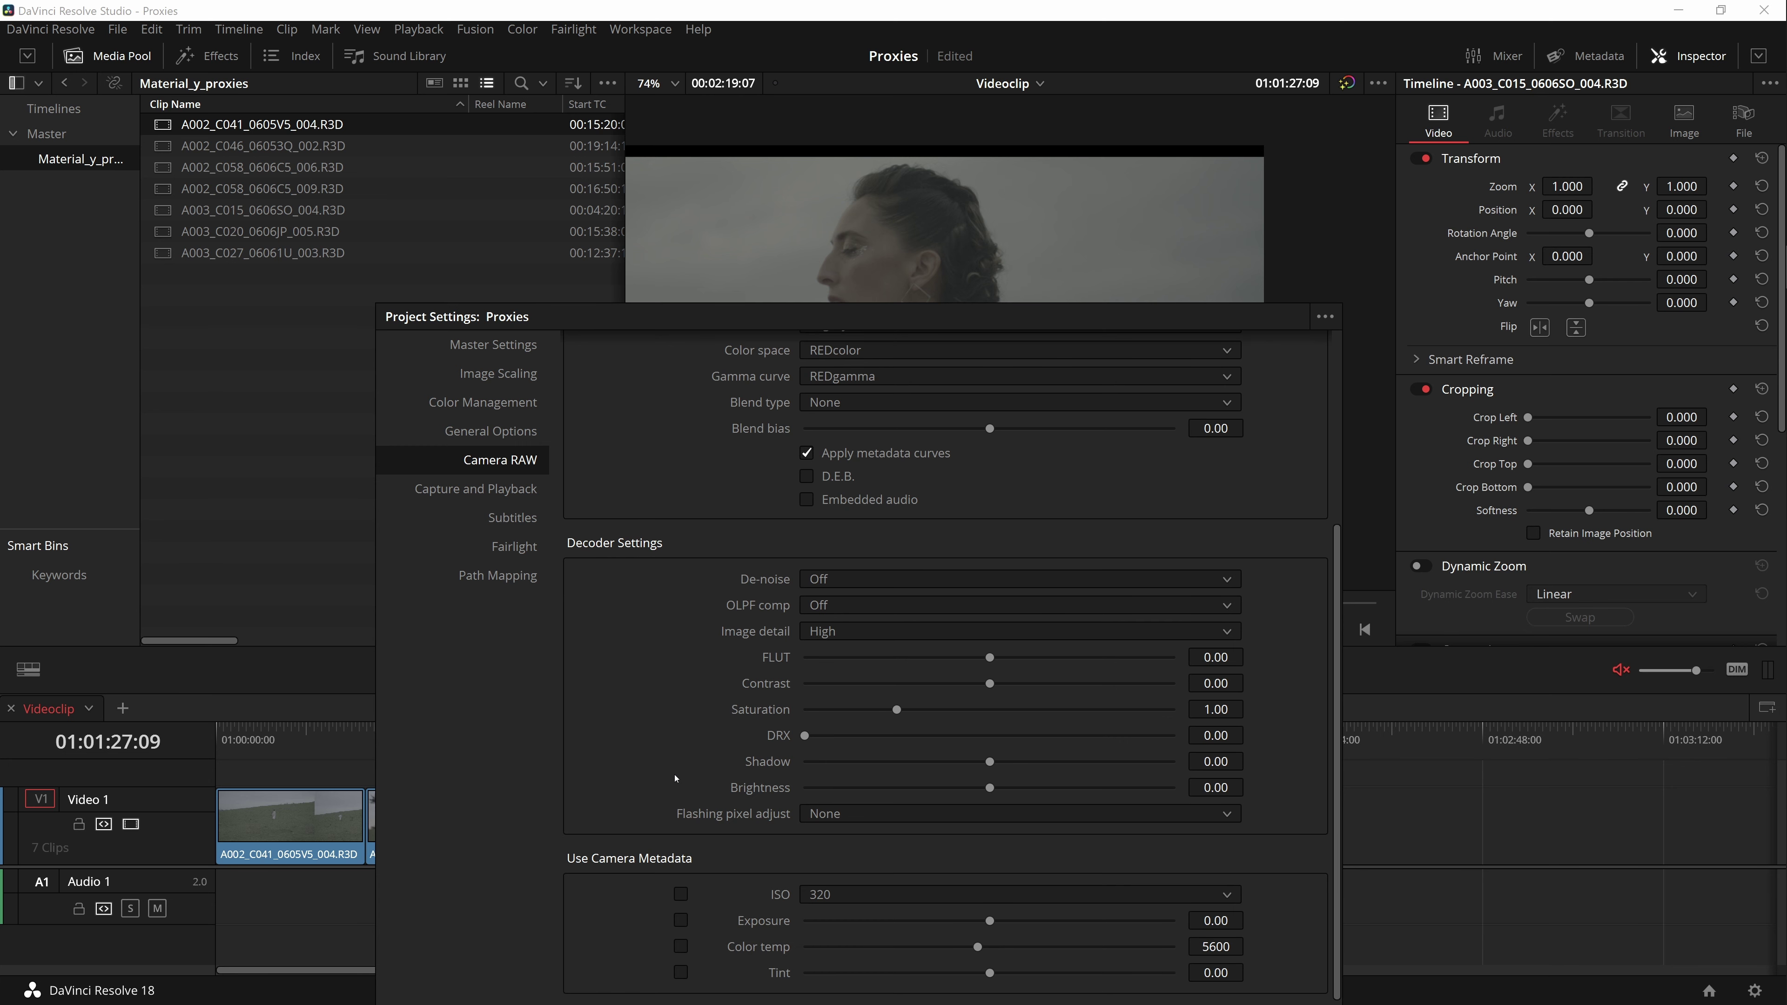
scroll(670, 774, "up", 5)
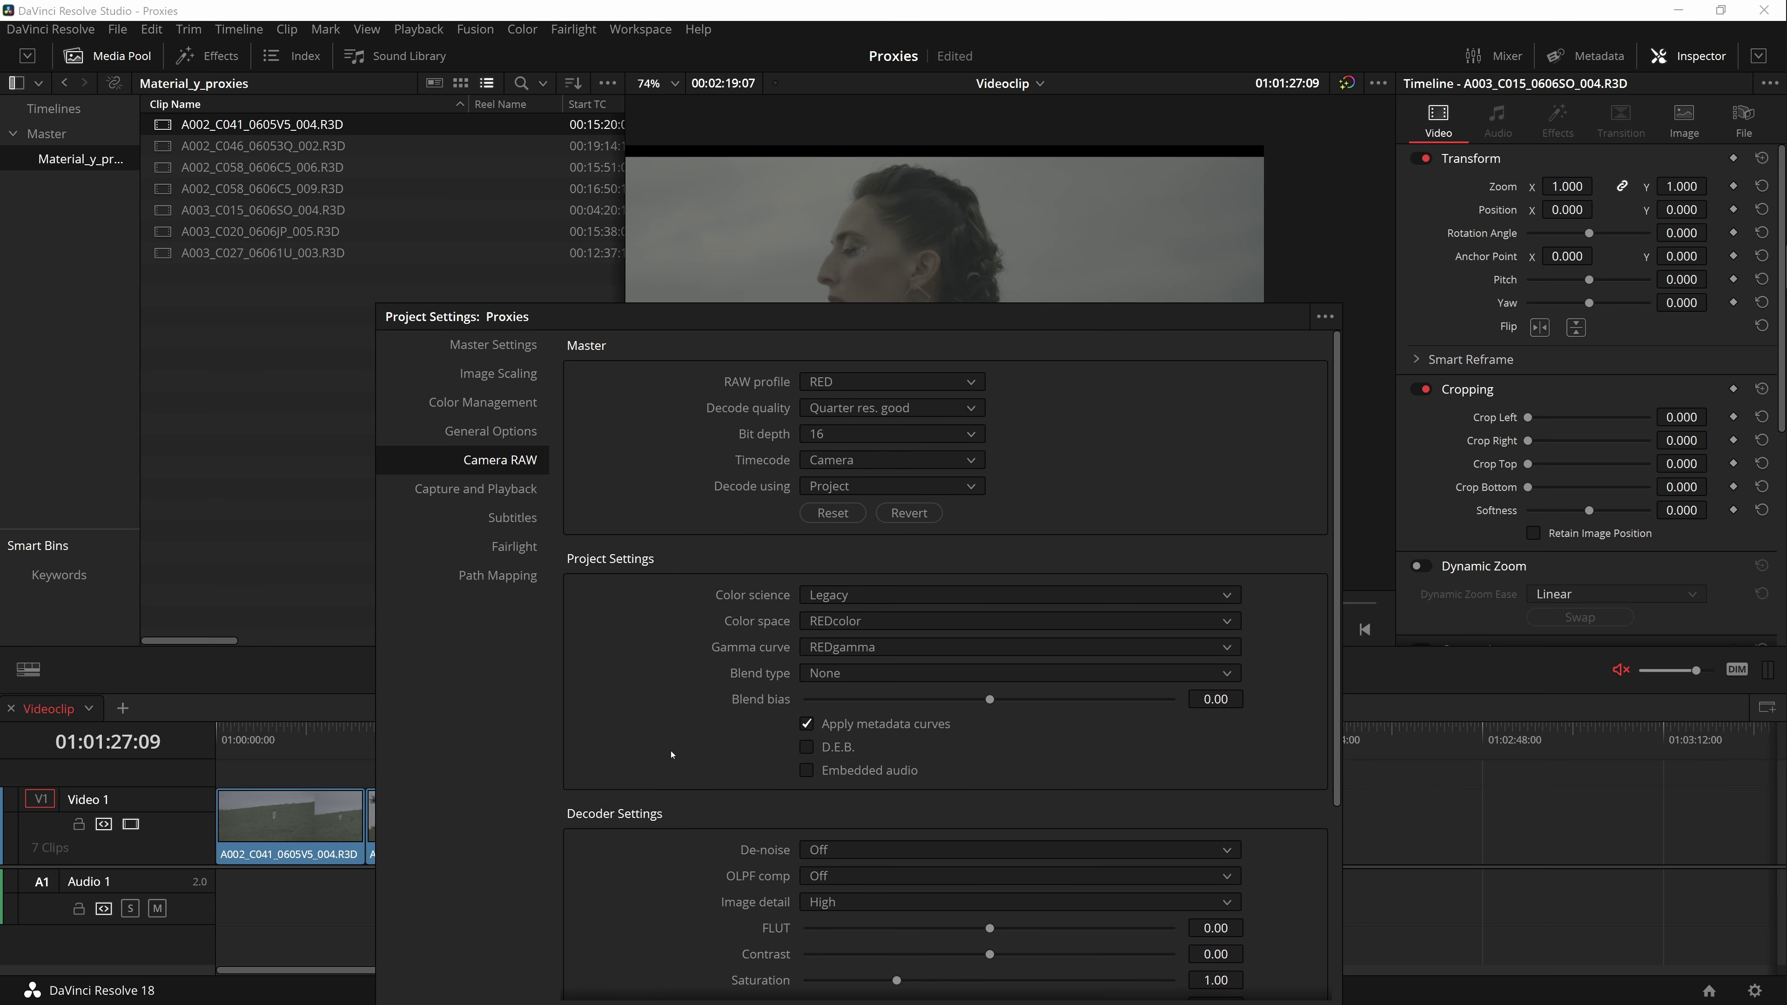
- Use IPP2 color science and REDWideGamutRGB color space, keeping BT.1886 gamma and blend type None
left_click(845, 595)
left_click(834, 660)
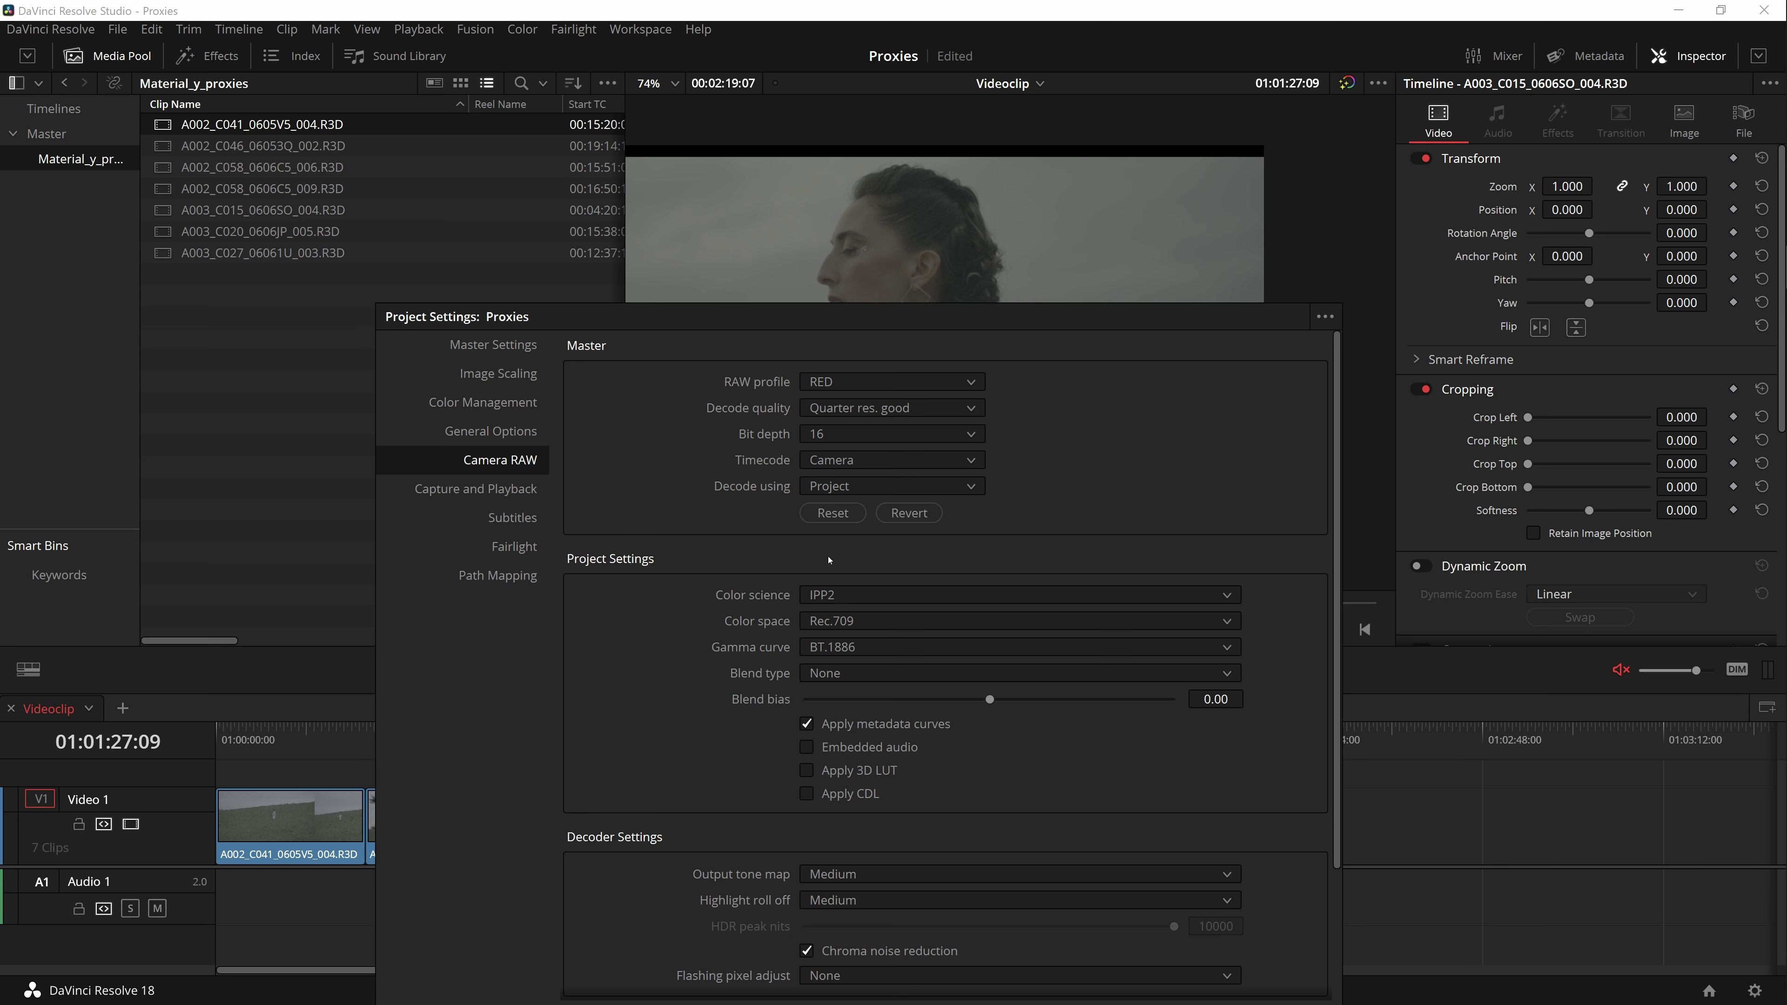
left_click(810, 621)
left_click(844, 644)
left_click(816, 648)
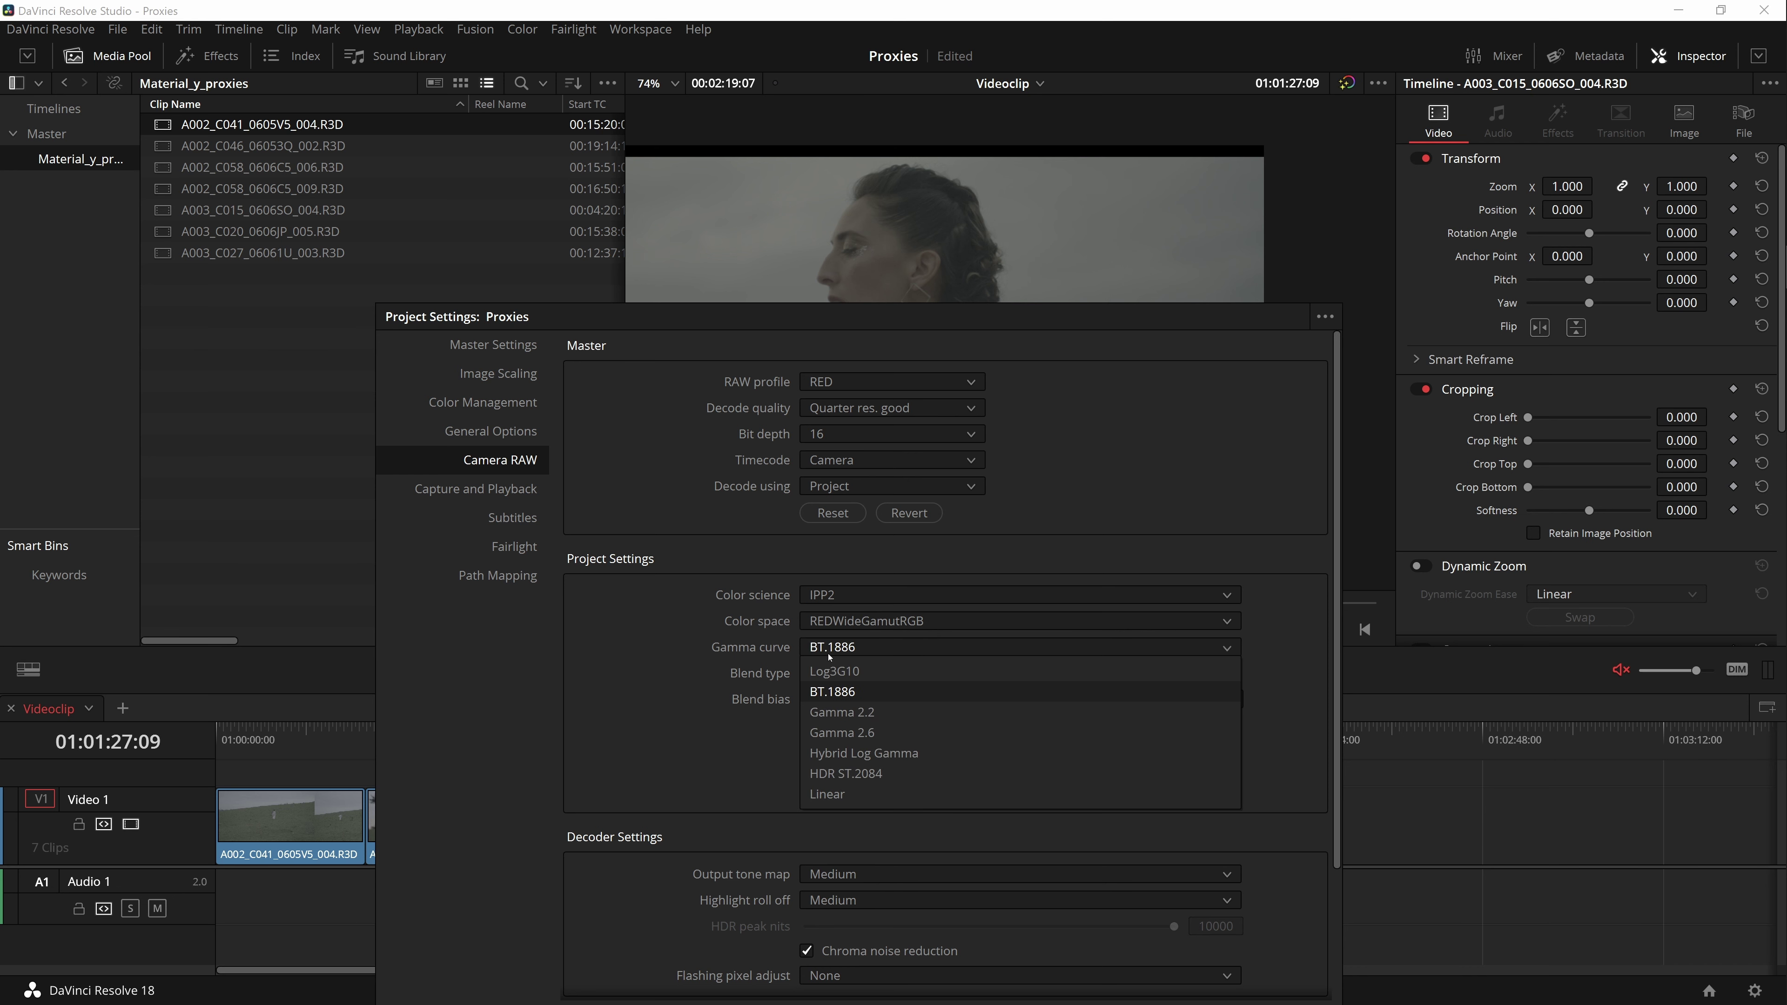
left_click(838, 694)
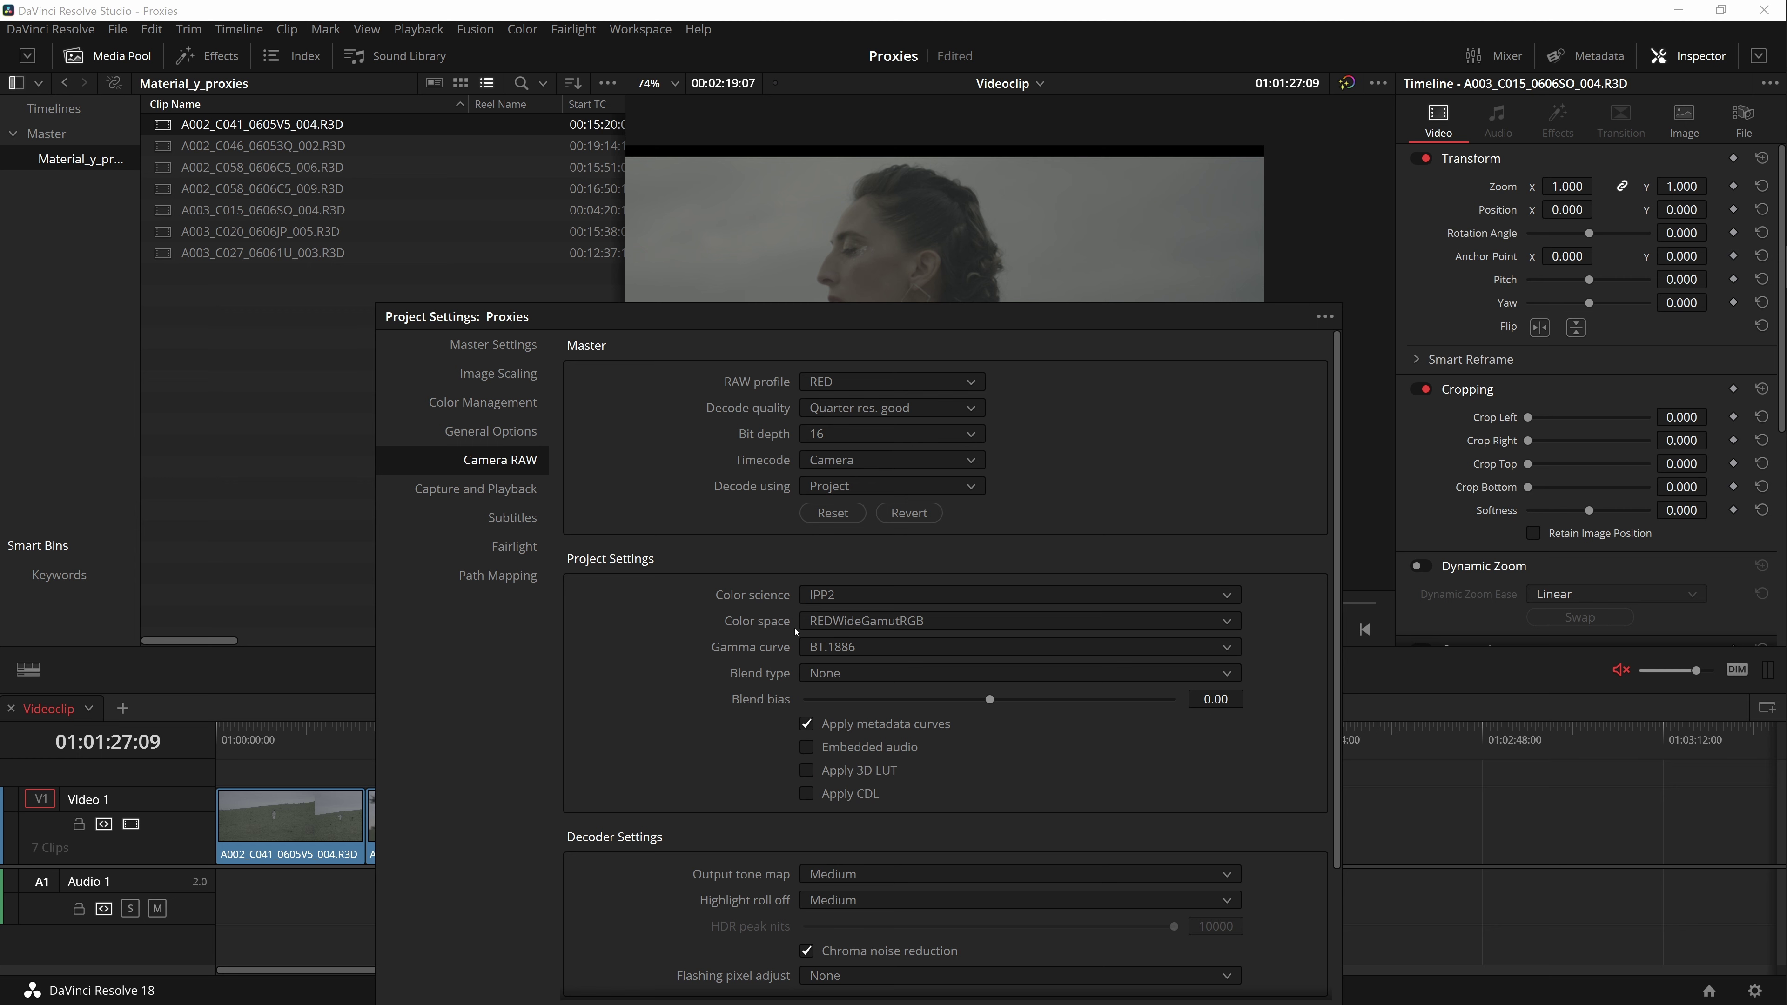
left_click(836, 674)
left_click(746, 649)
scroll(1205, 796, "down", 3)
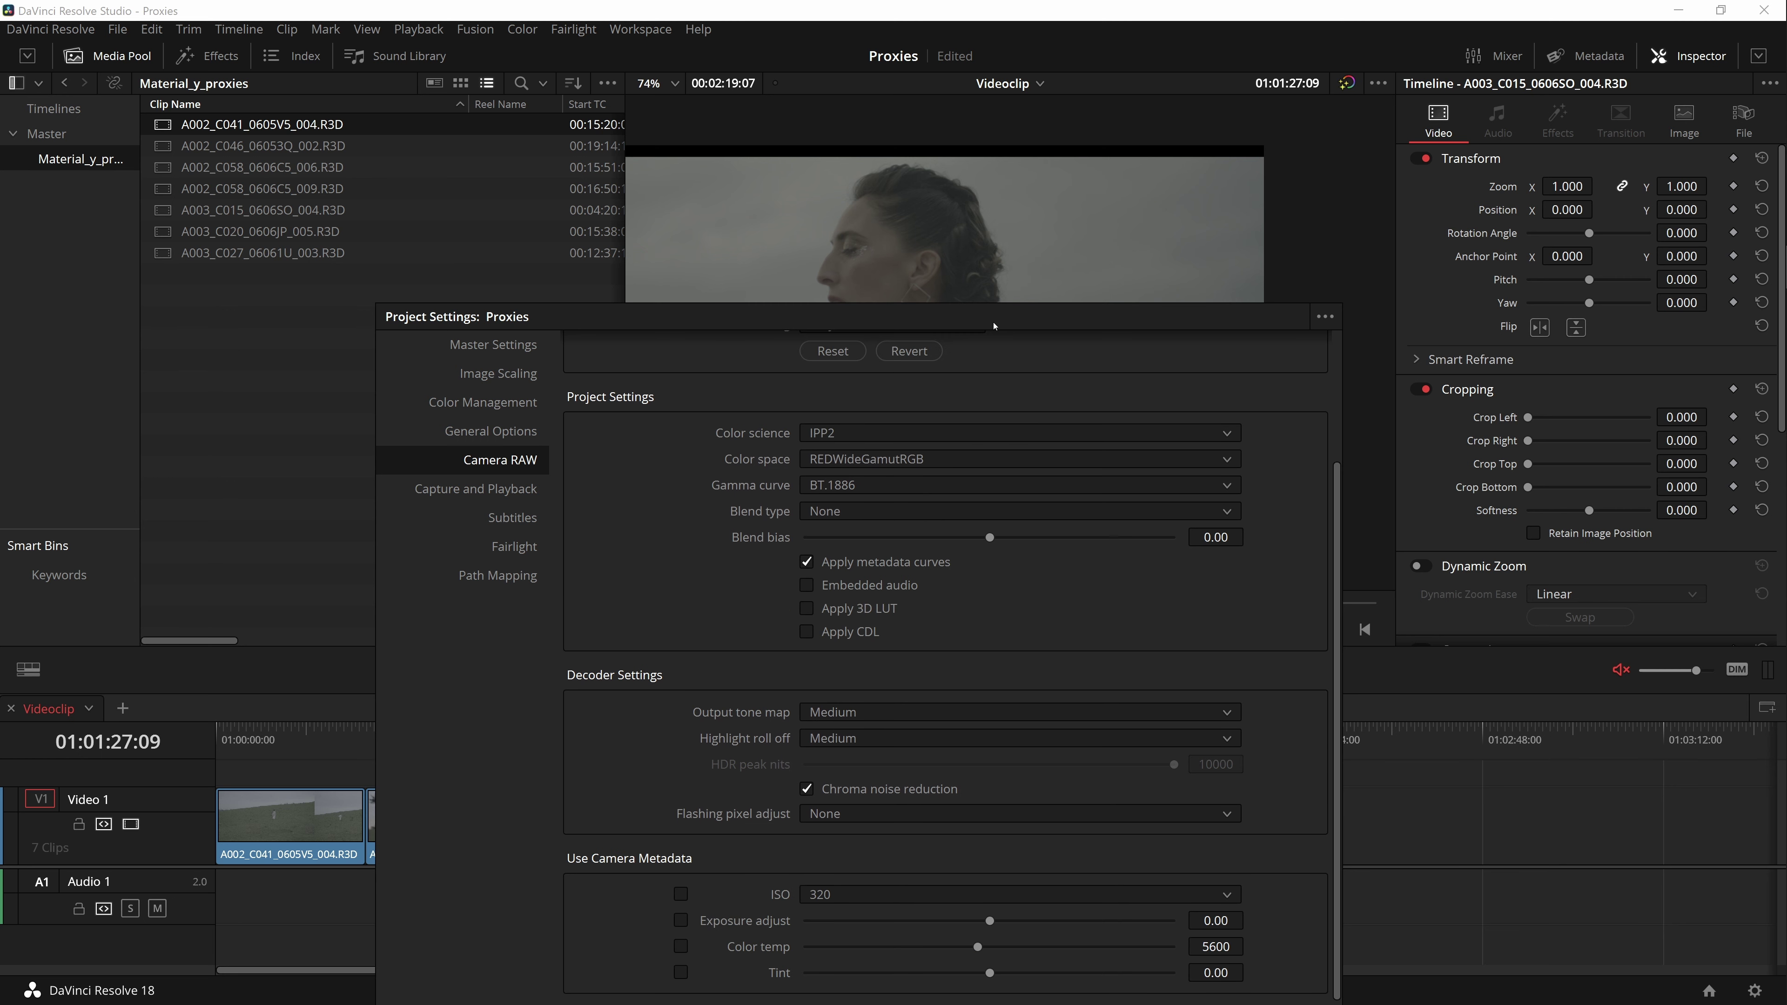
left_click_drag(994, 326, 639, 207)
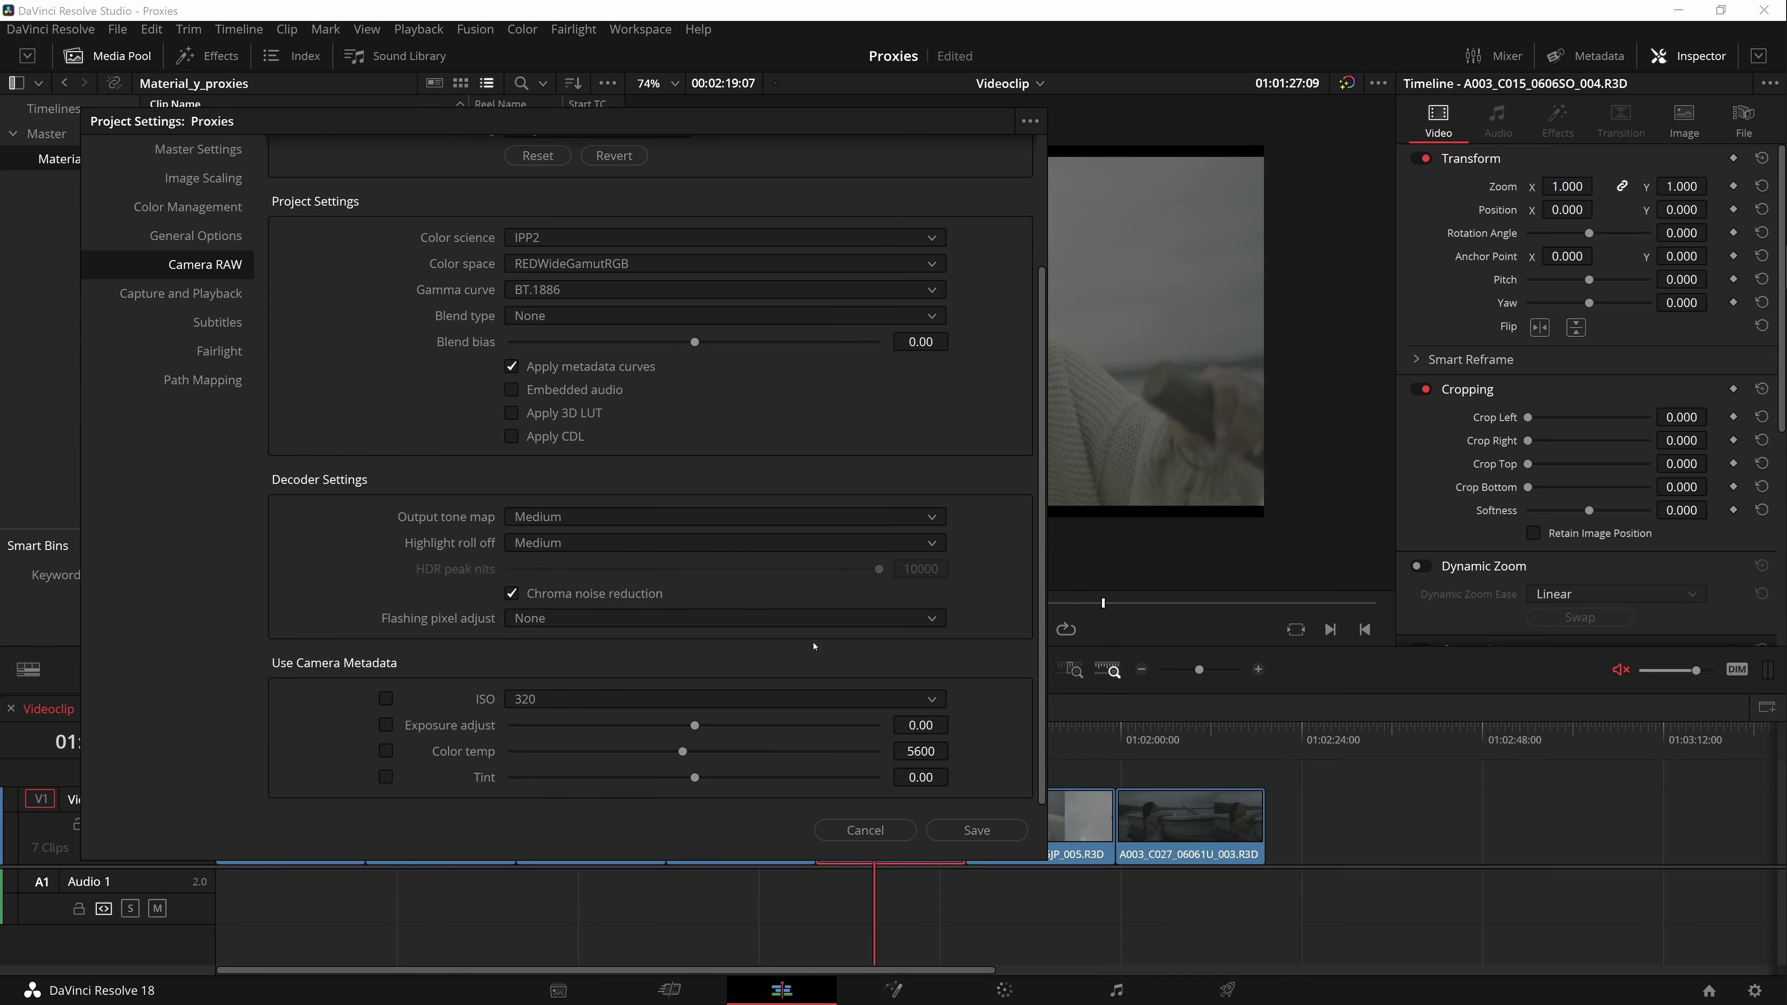
- Save the Camera RAW settings and scrub into the next clip and back
left_click(975, 830)
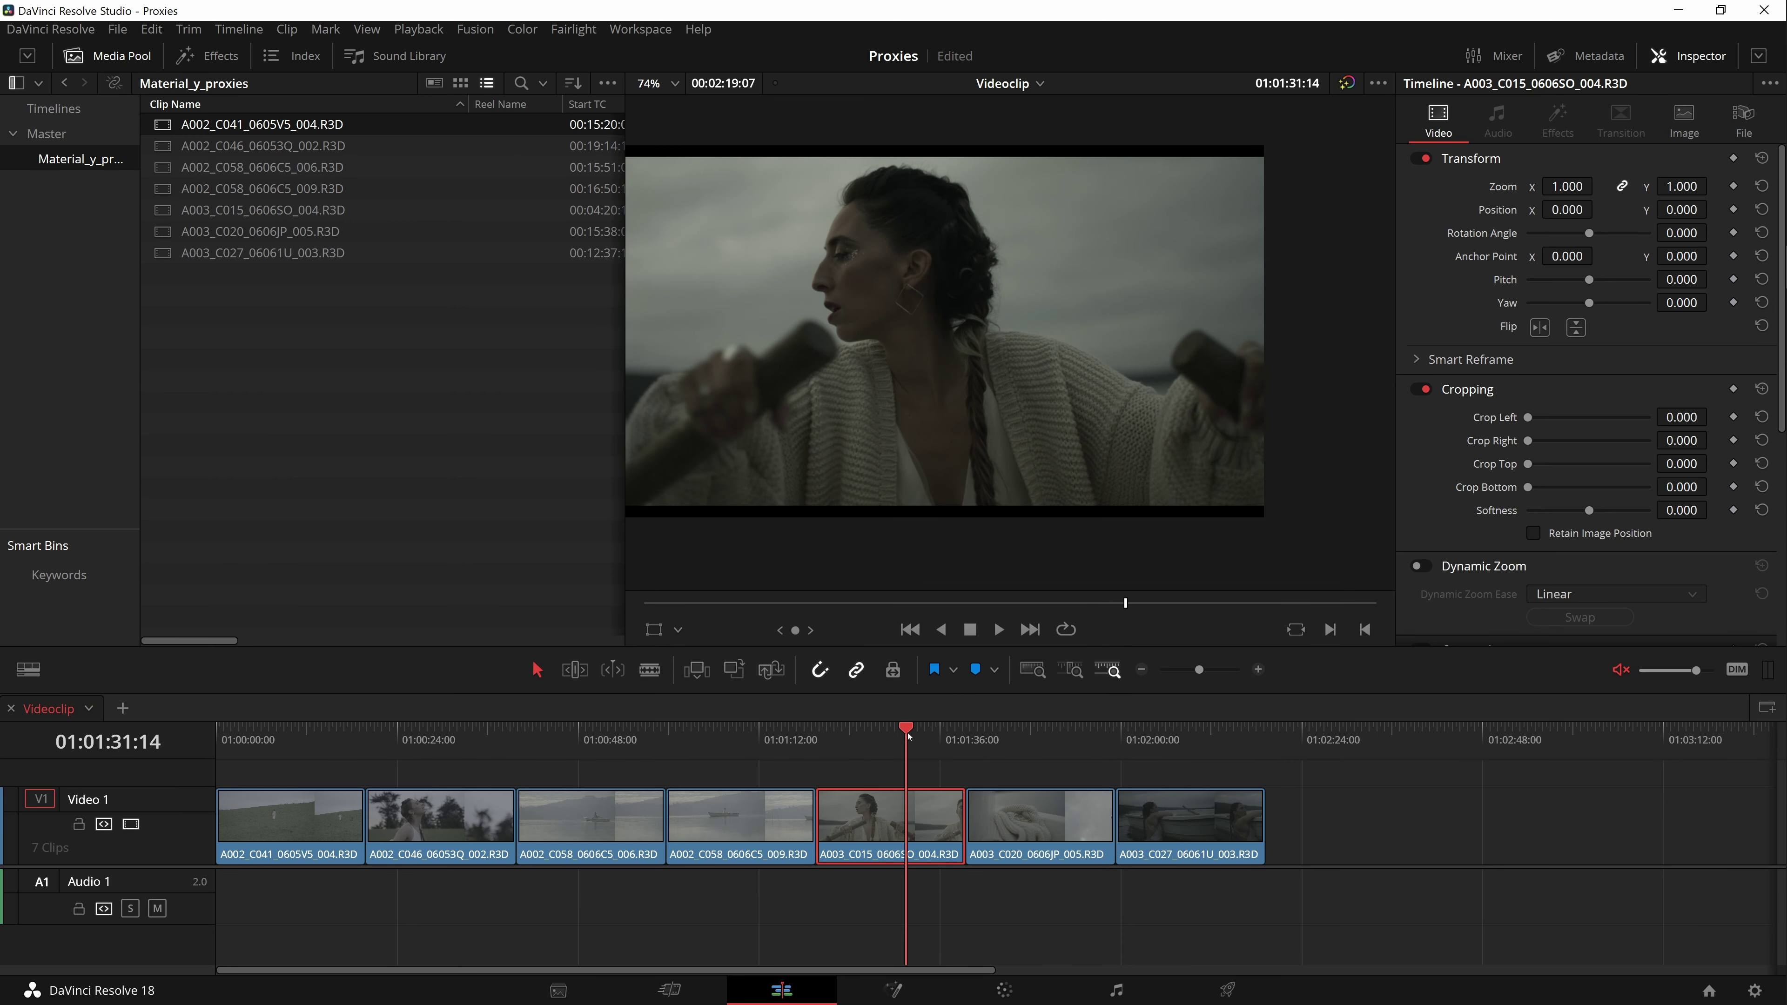
left_click_drag(909, 736, 1021, 748)
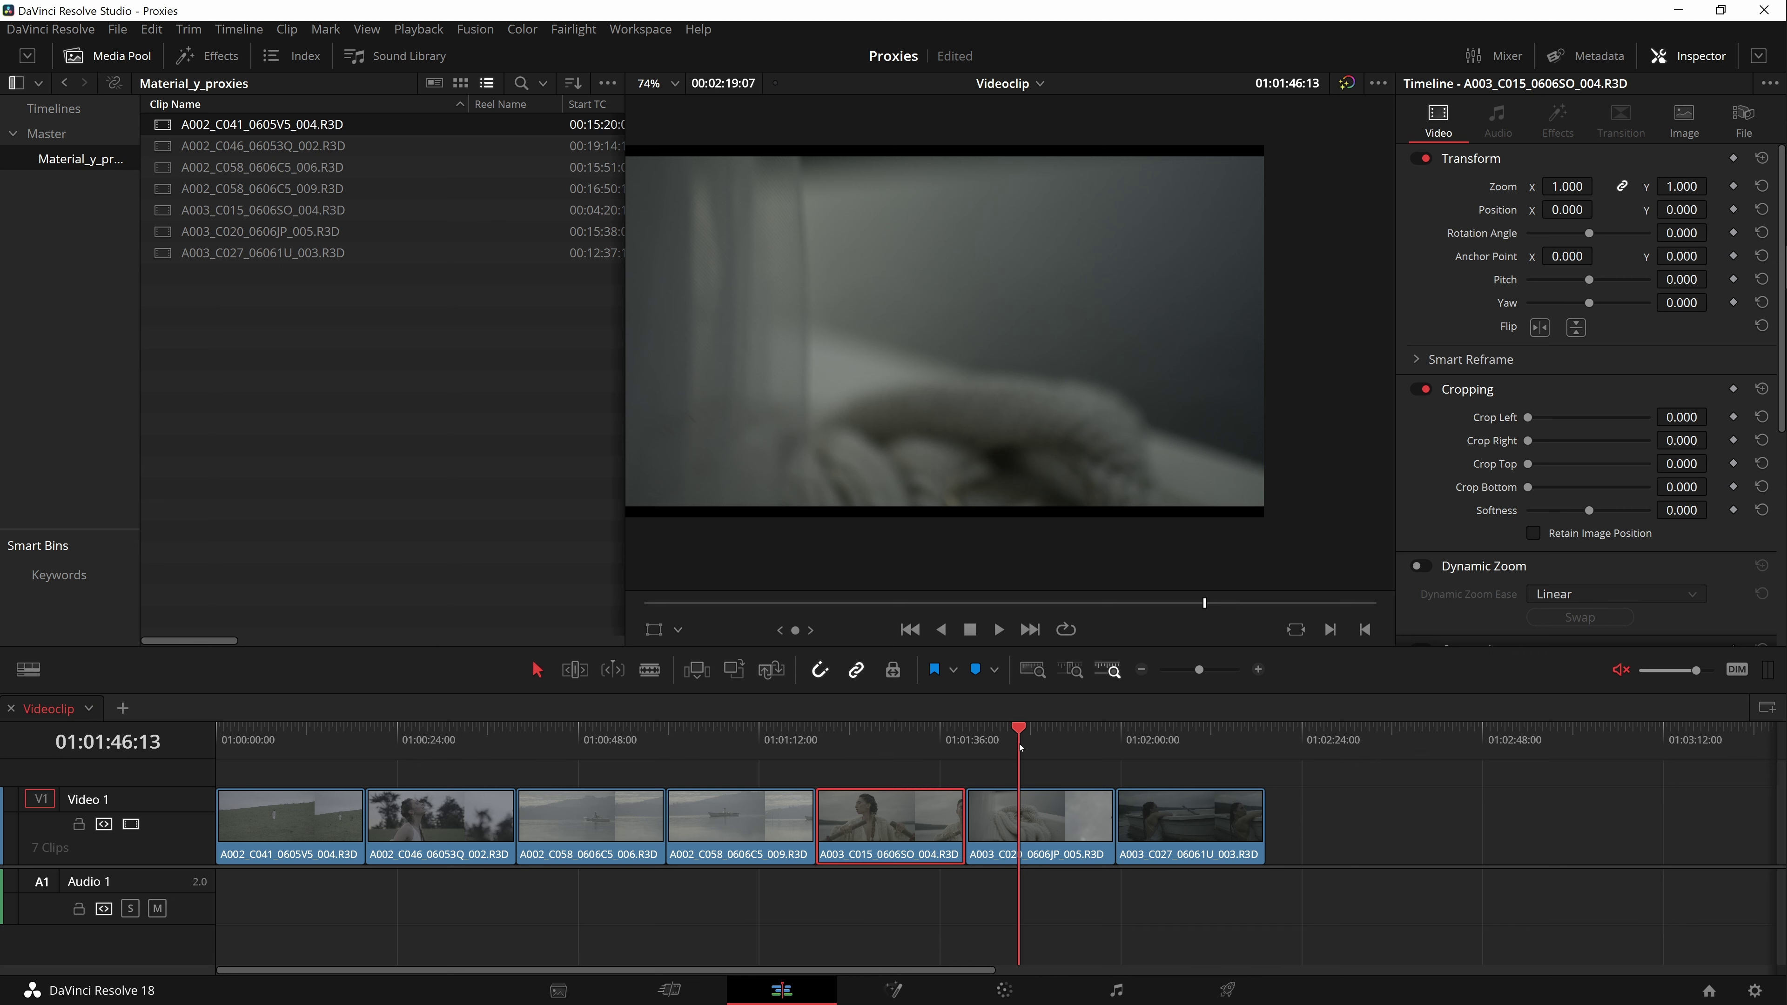
left_click_drag(1020, 748, 884, 758)
- Preview clips along the timeline, then open Project Settings and cancel without changes
left_click(718, 743)
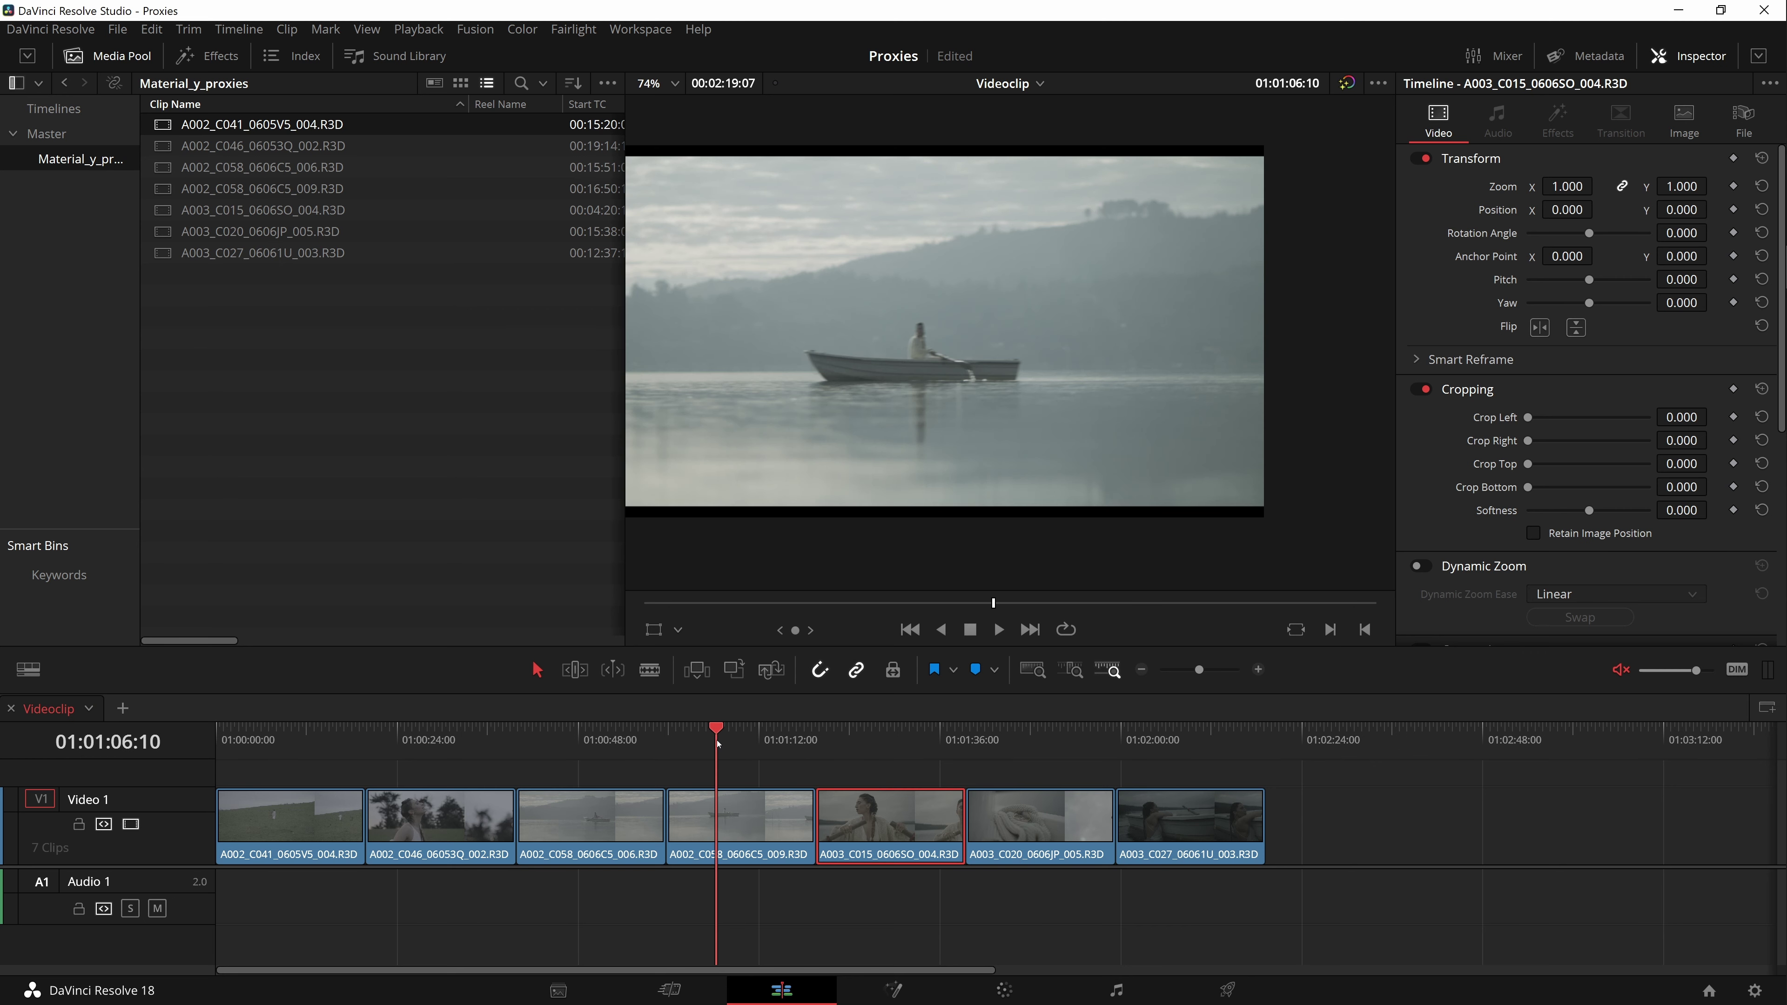
left_click(417, 743)
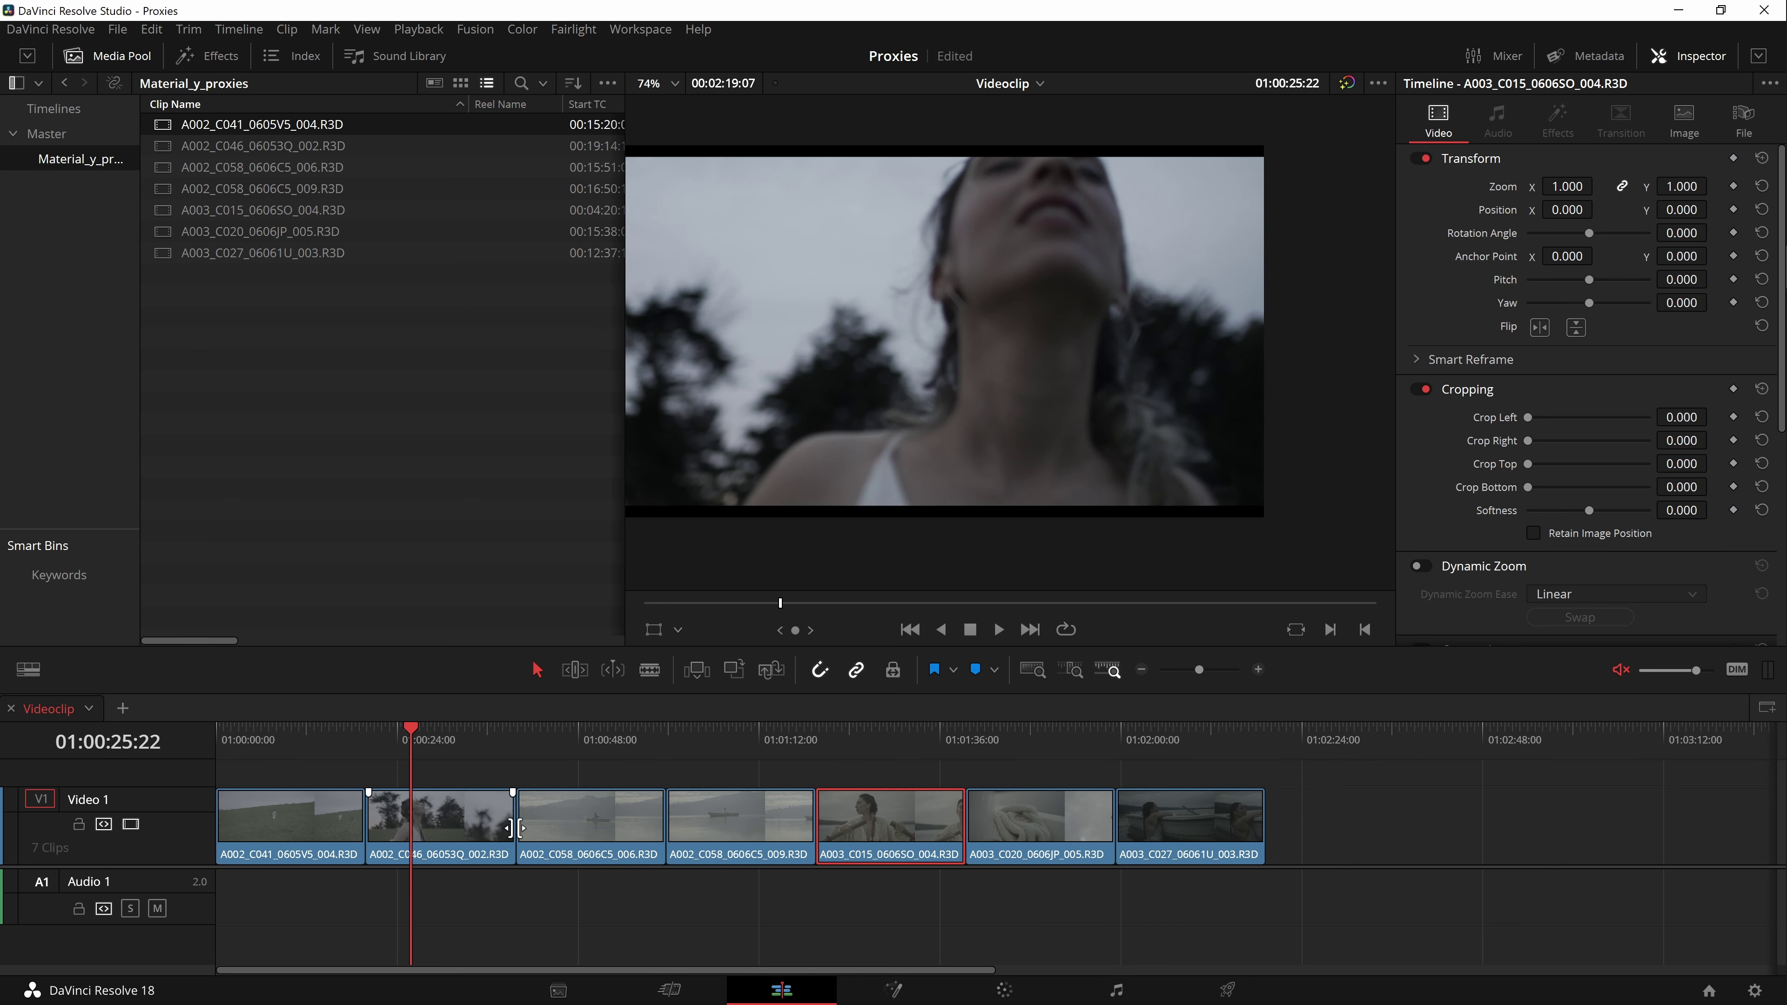
mouse_move(602, 743)
left_mouse_down()
mouse_move(623, 743)
mouse_move(303, 769)
left_mouse_up()
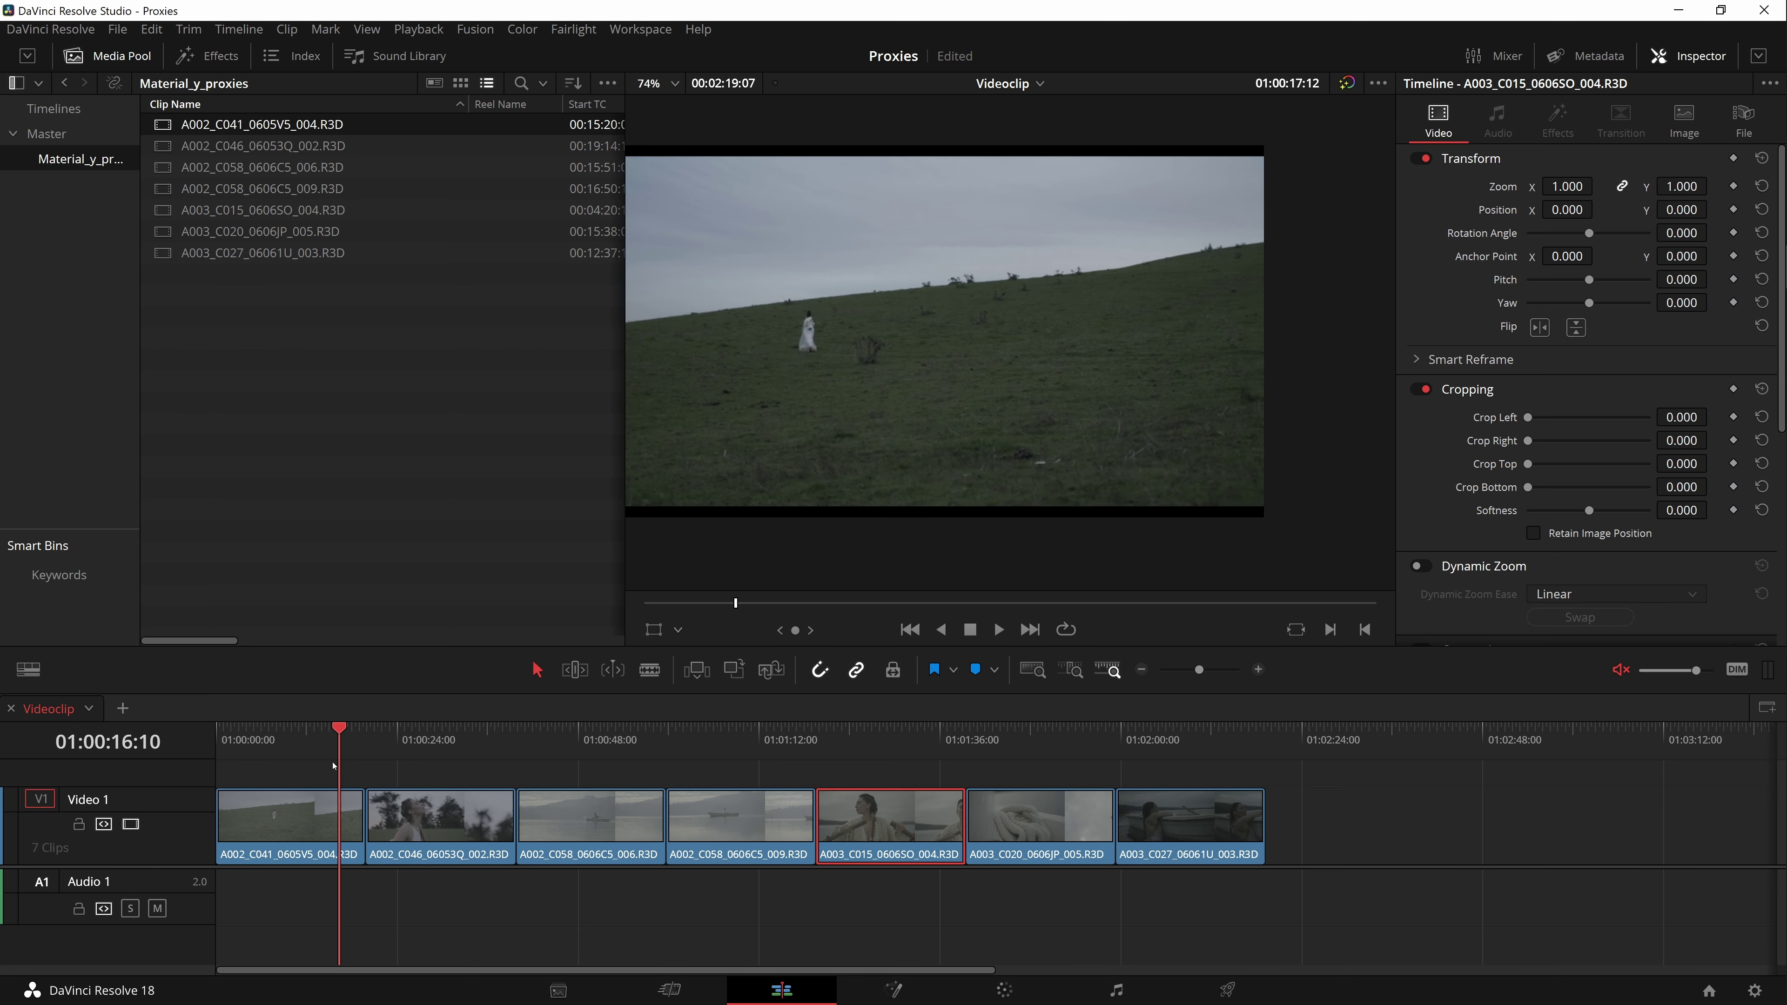
key("shift+9")
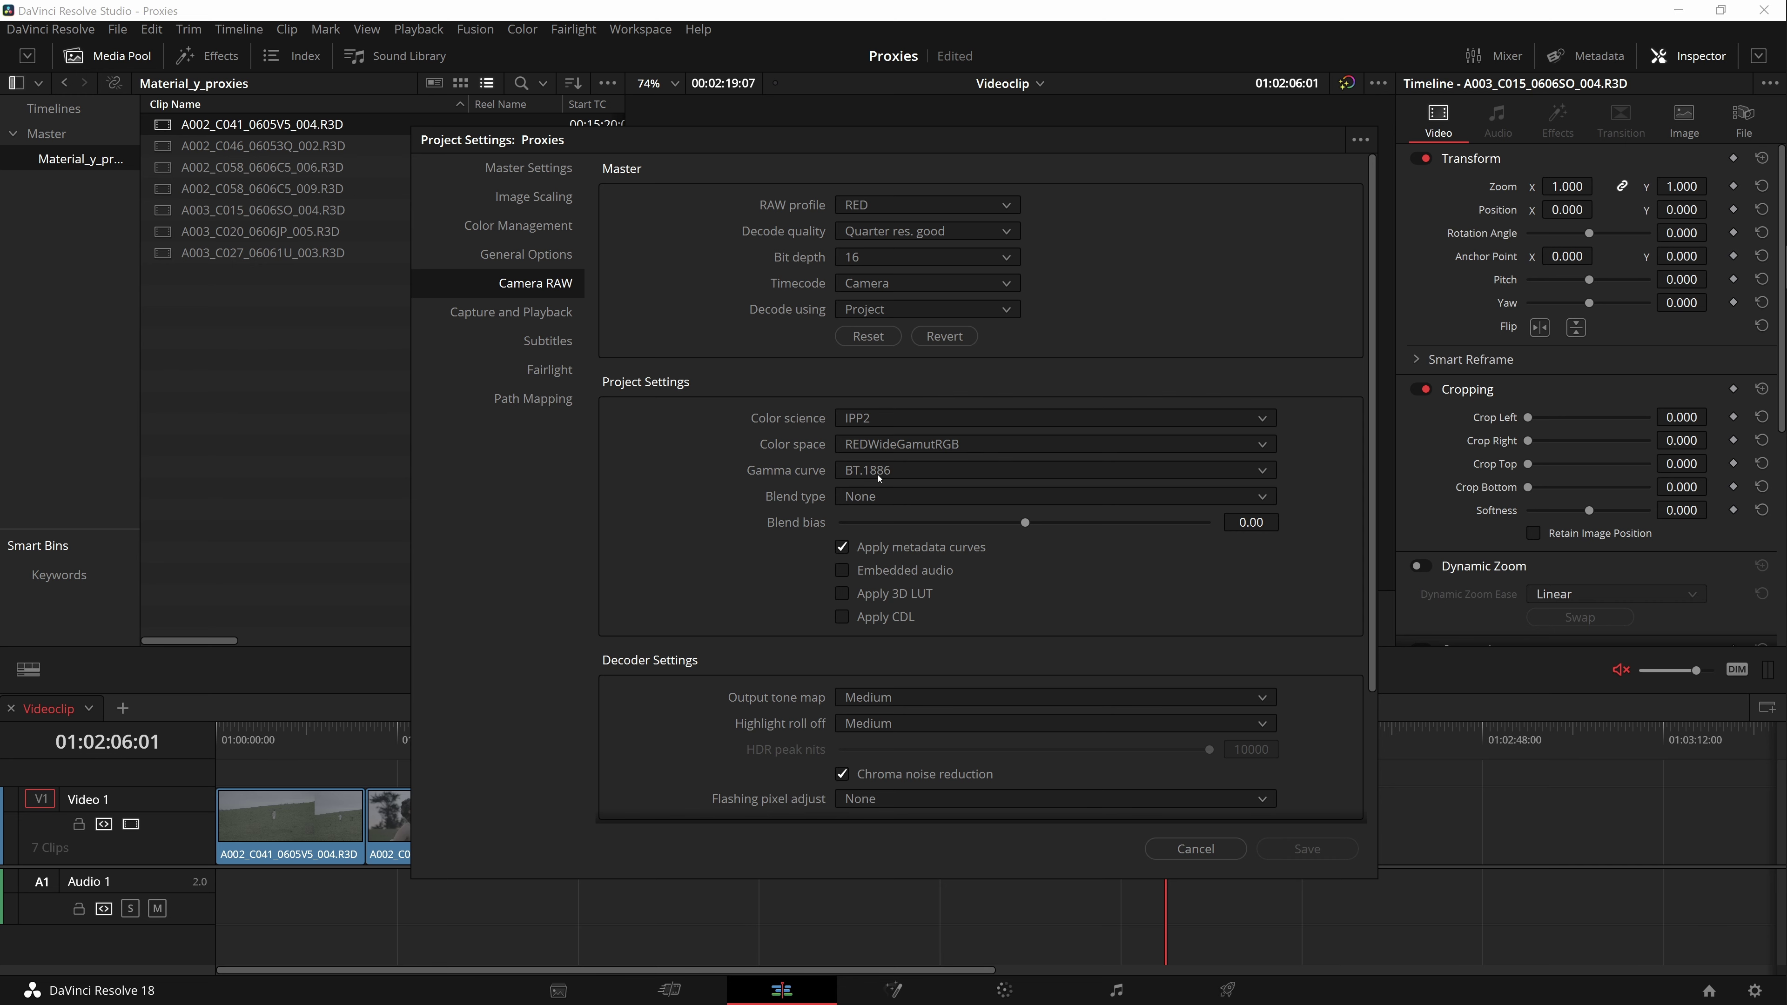
left_click(1195, 849)
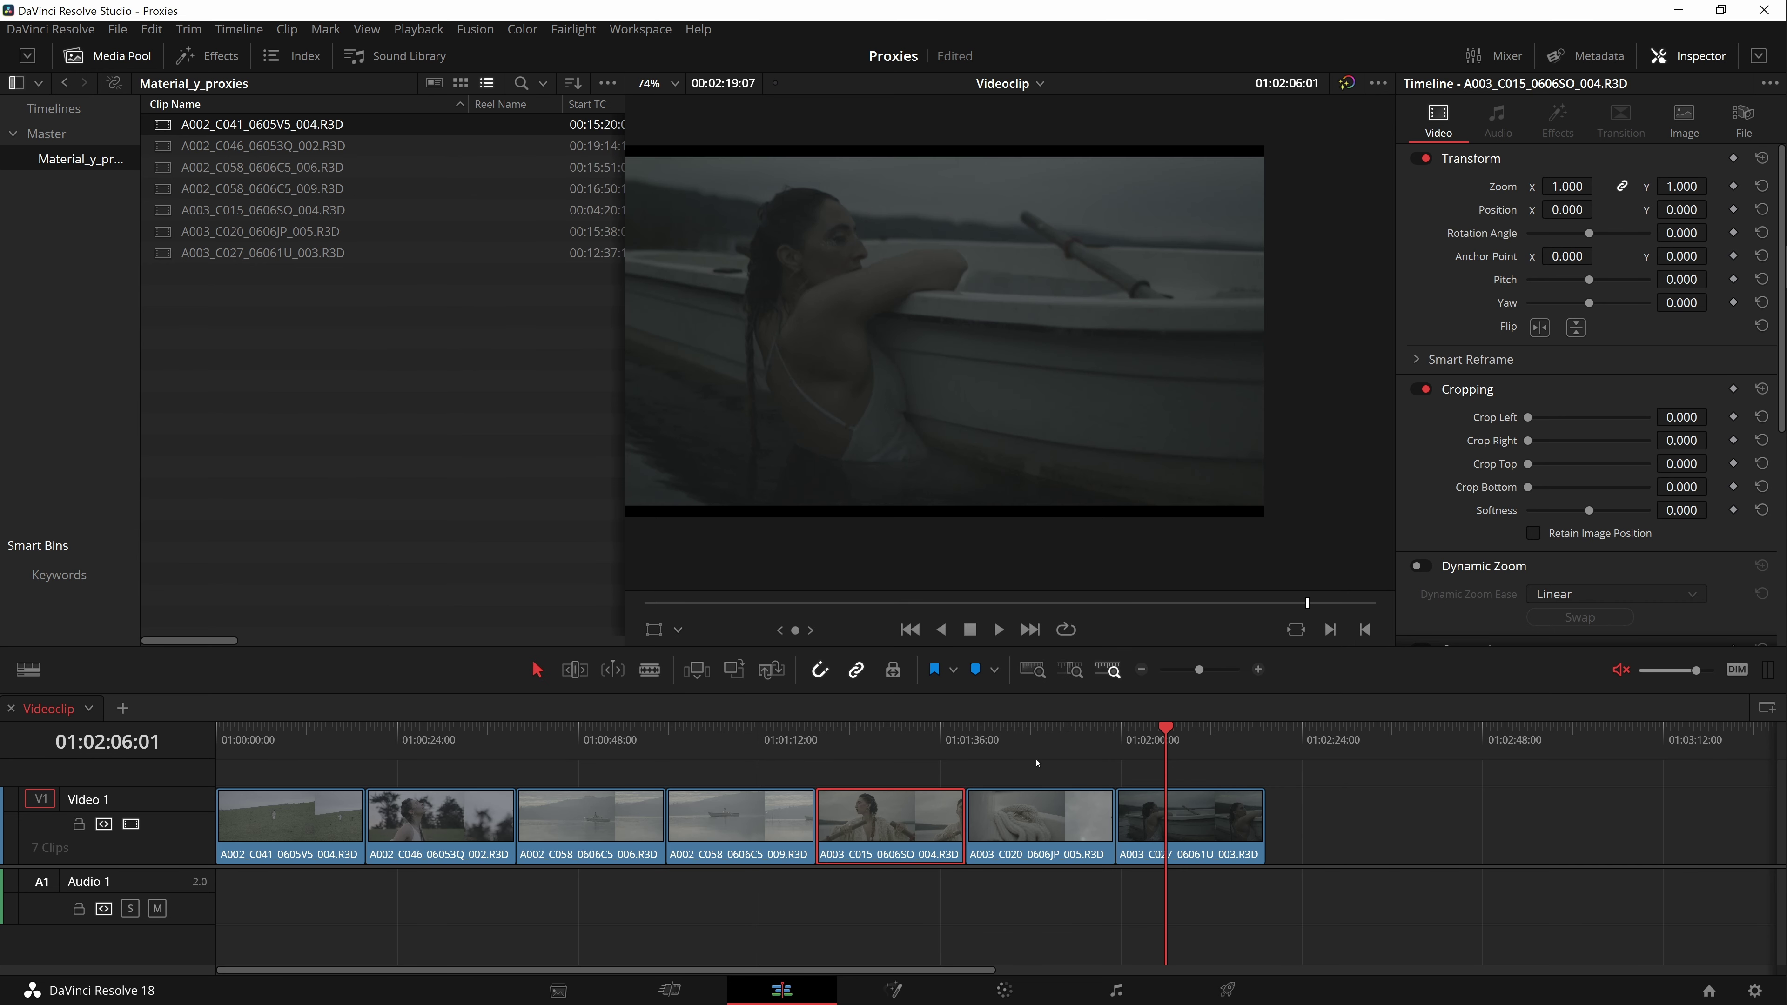
- Reopen Project Settings and choose ACEScct as the color science under Color Management
key("shift+9")
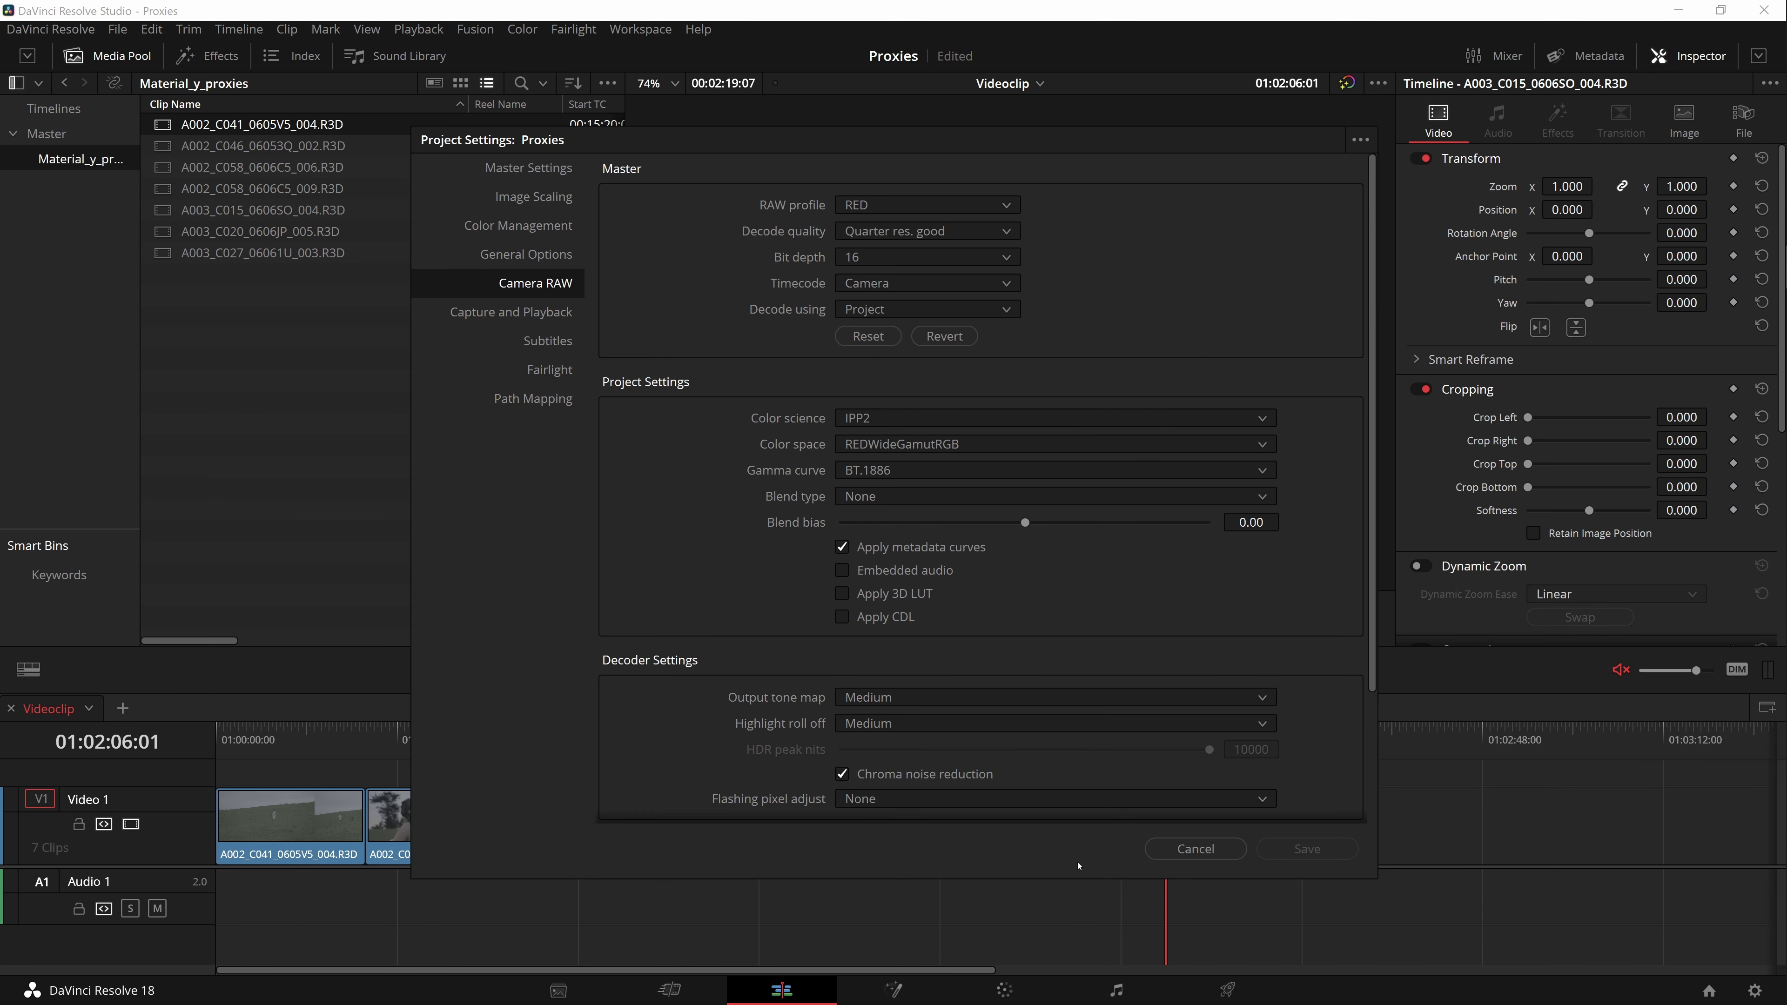
left_click(550, 224)
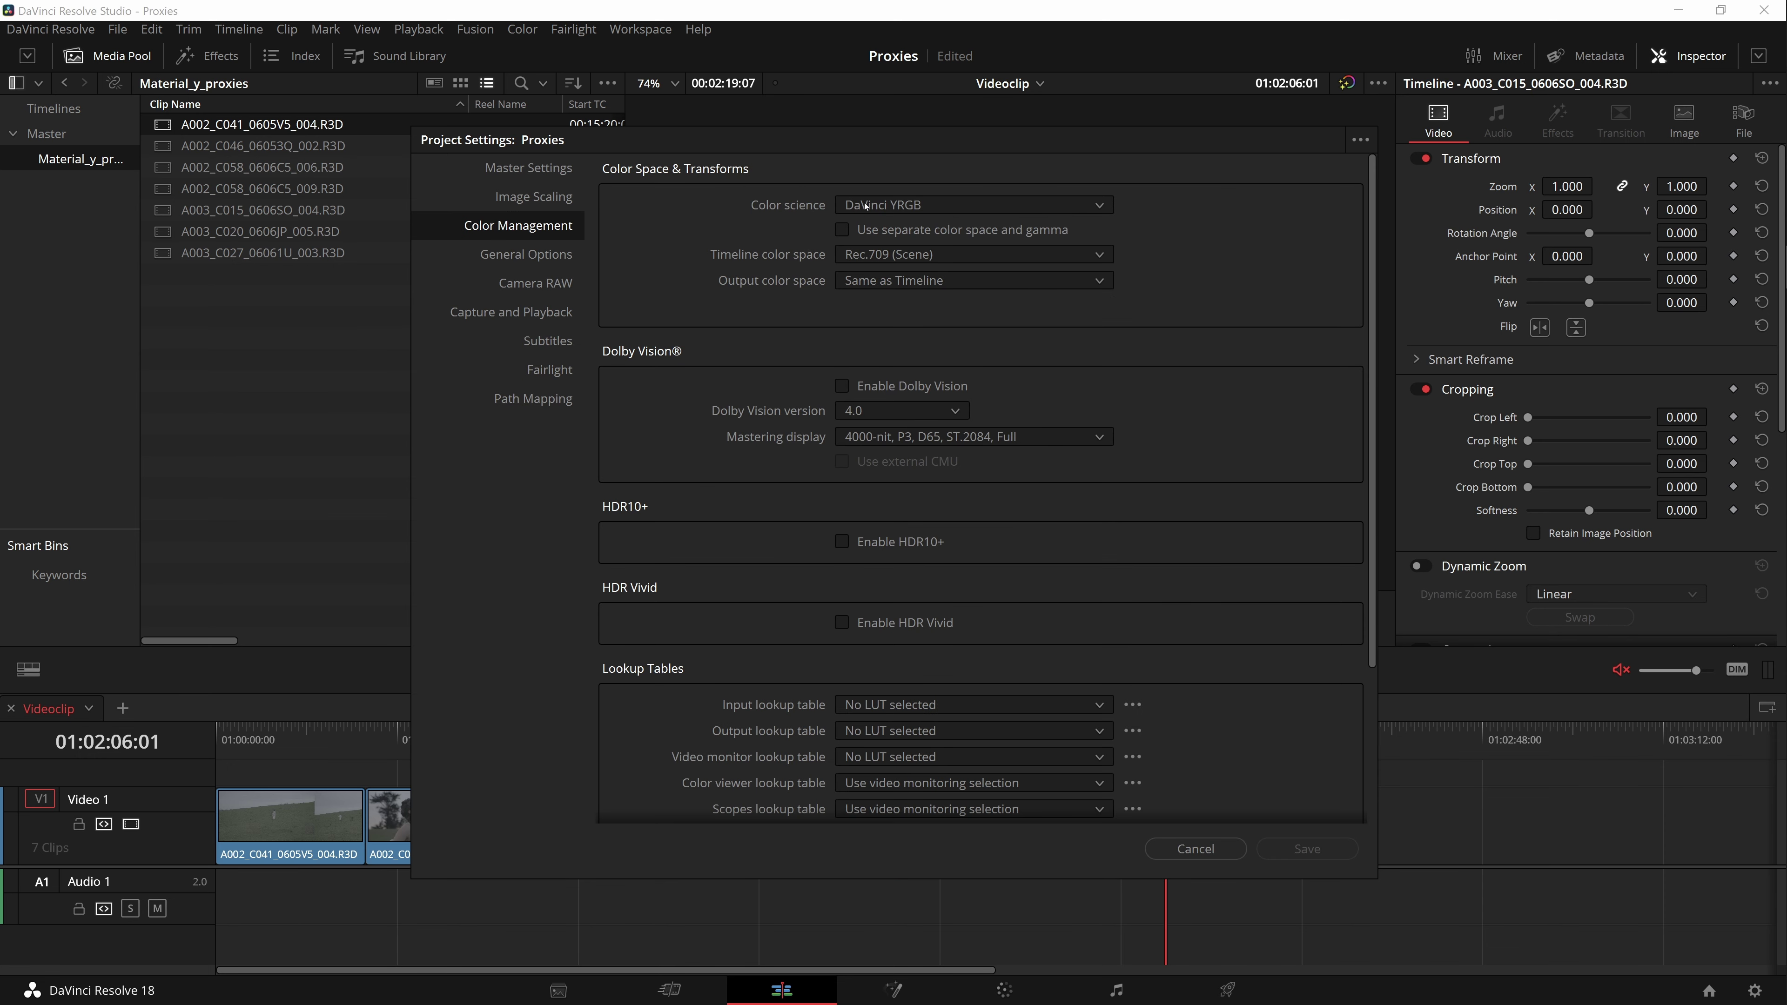
left_click(866, 205)
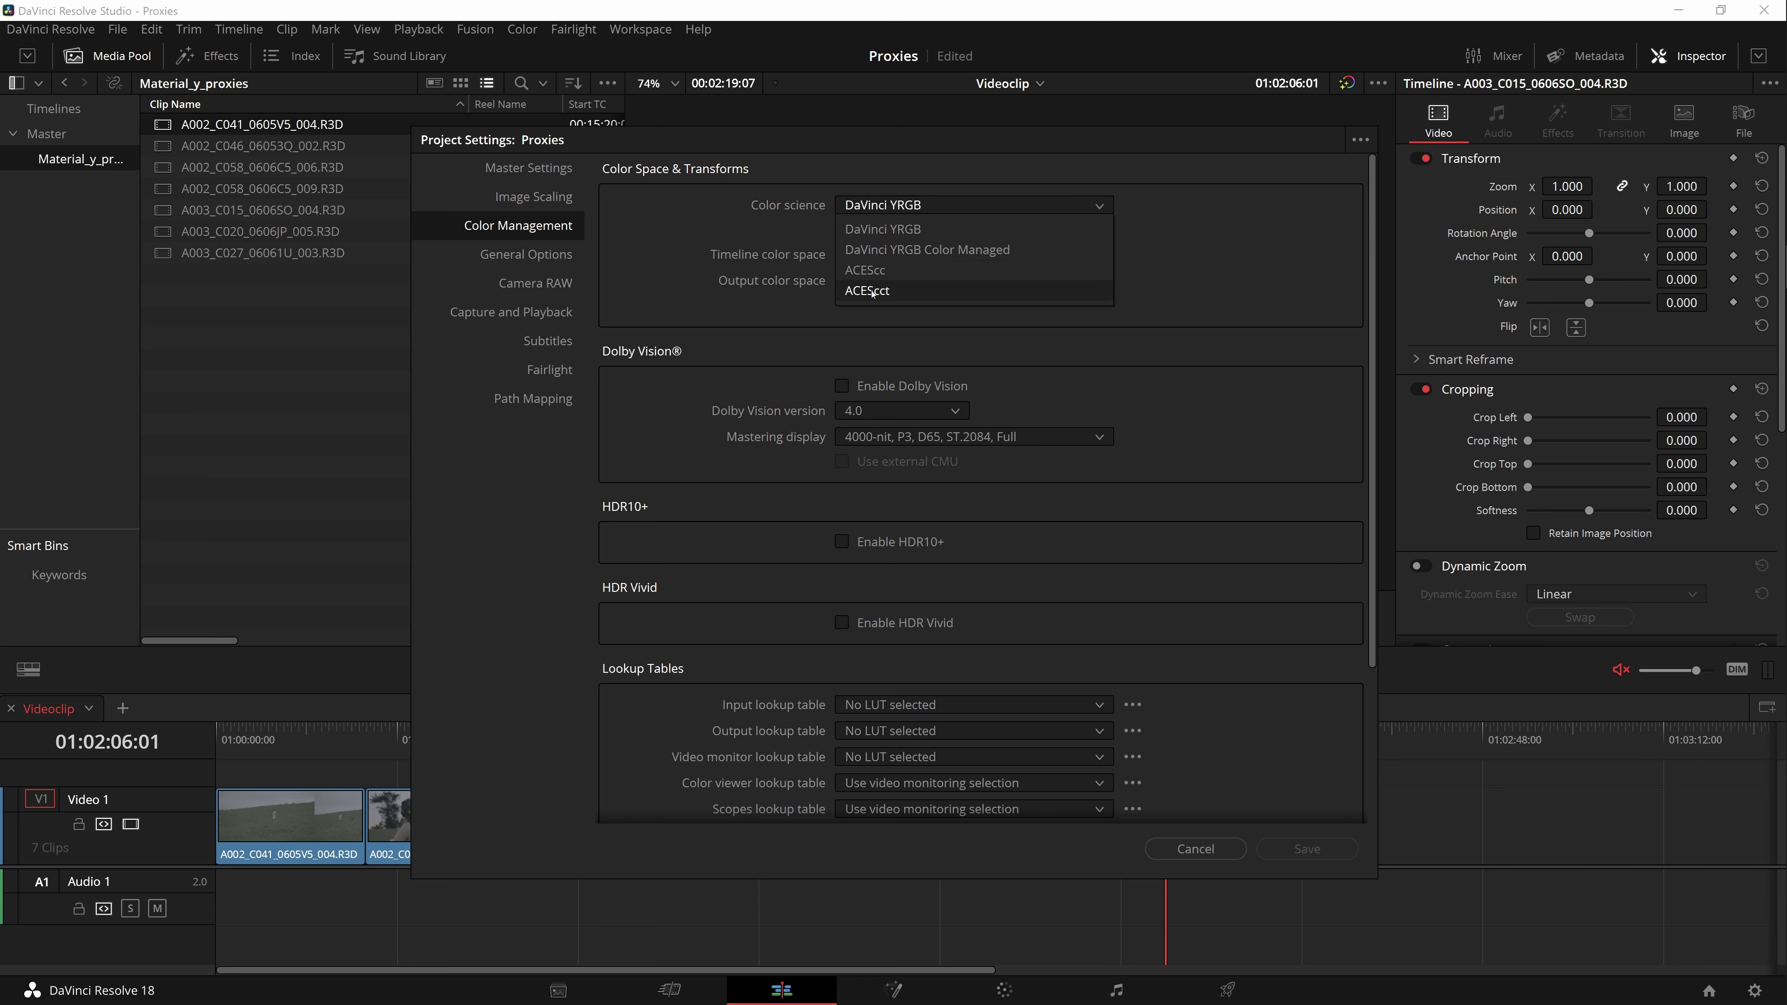
left_click(869, 293)
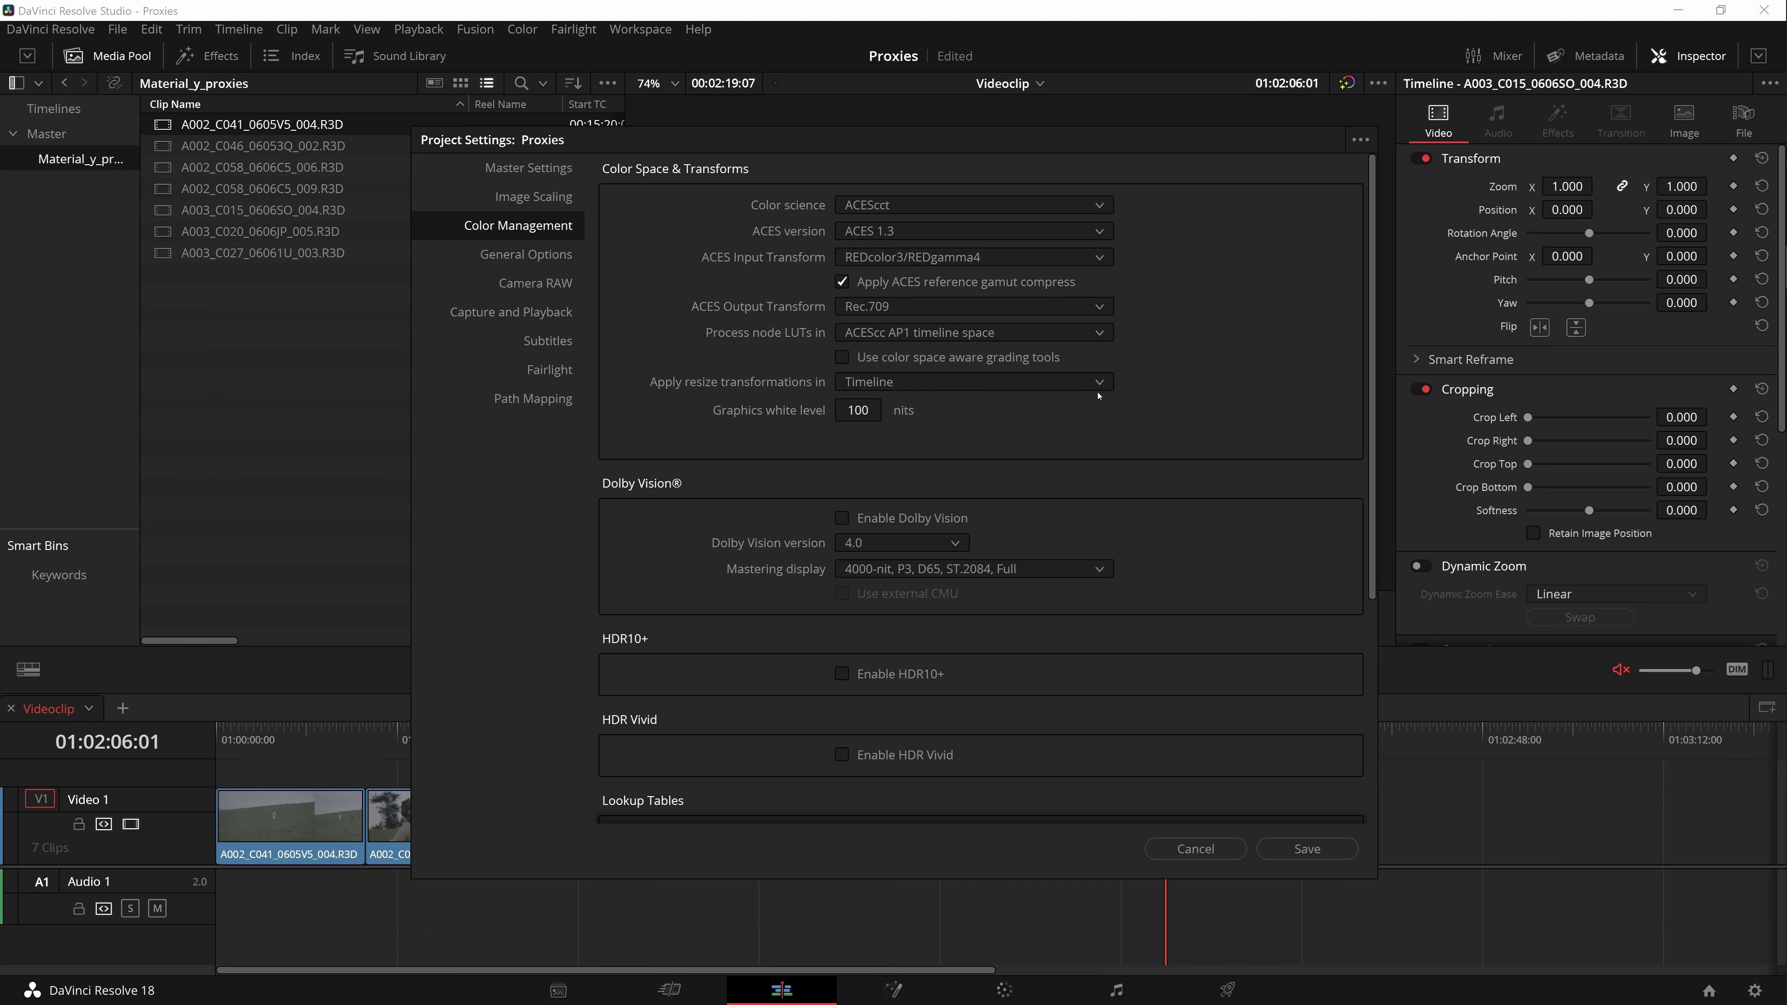
- Save the project settings and scrub the playhead back to the opening clips of the edit
left_click(1309, 849)
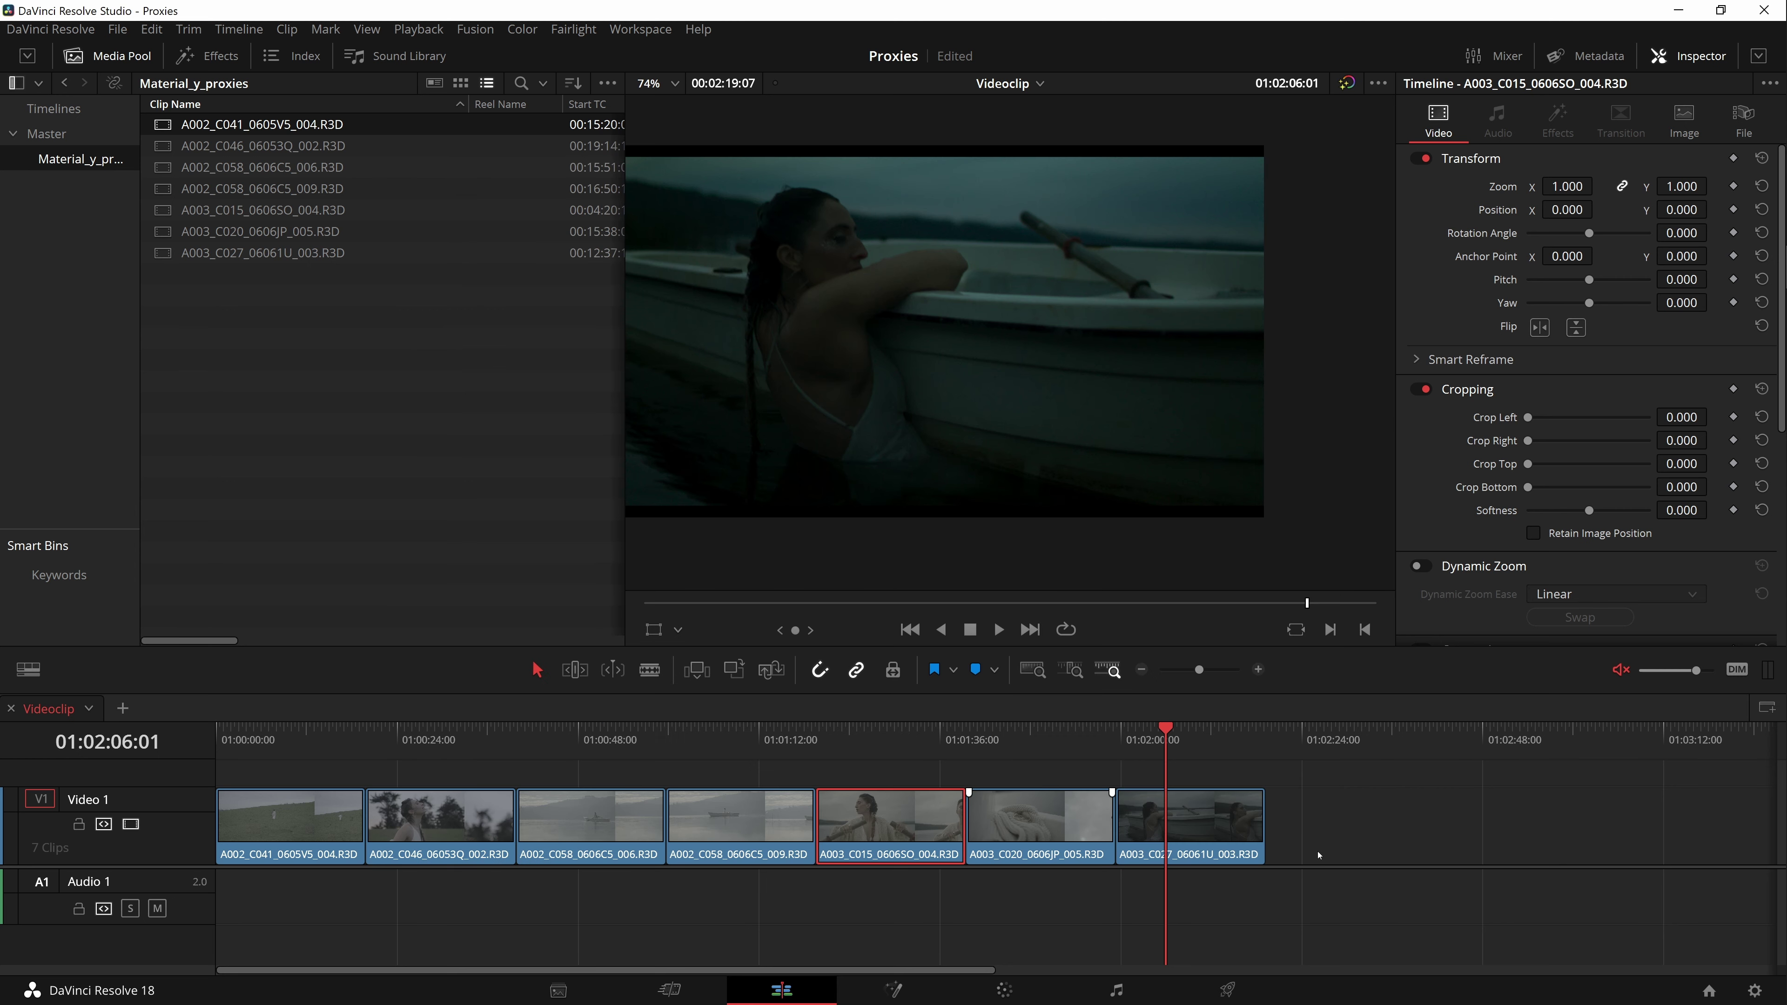
left_click_drag(1019, 738, 646, 754)
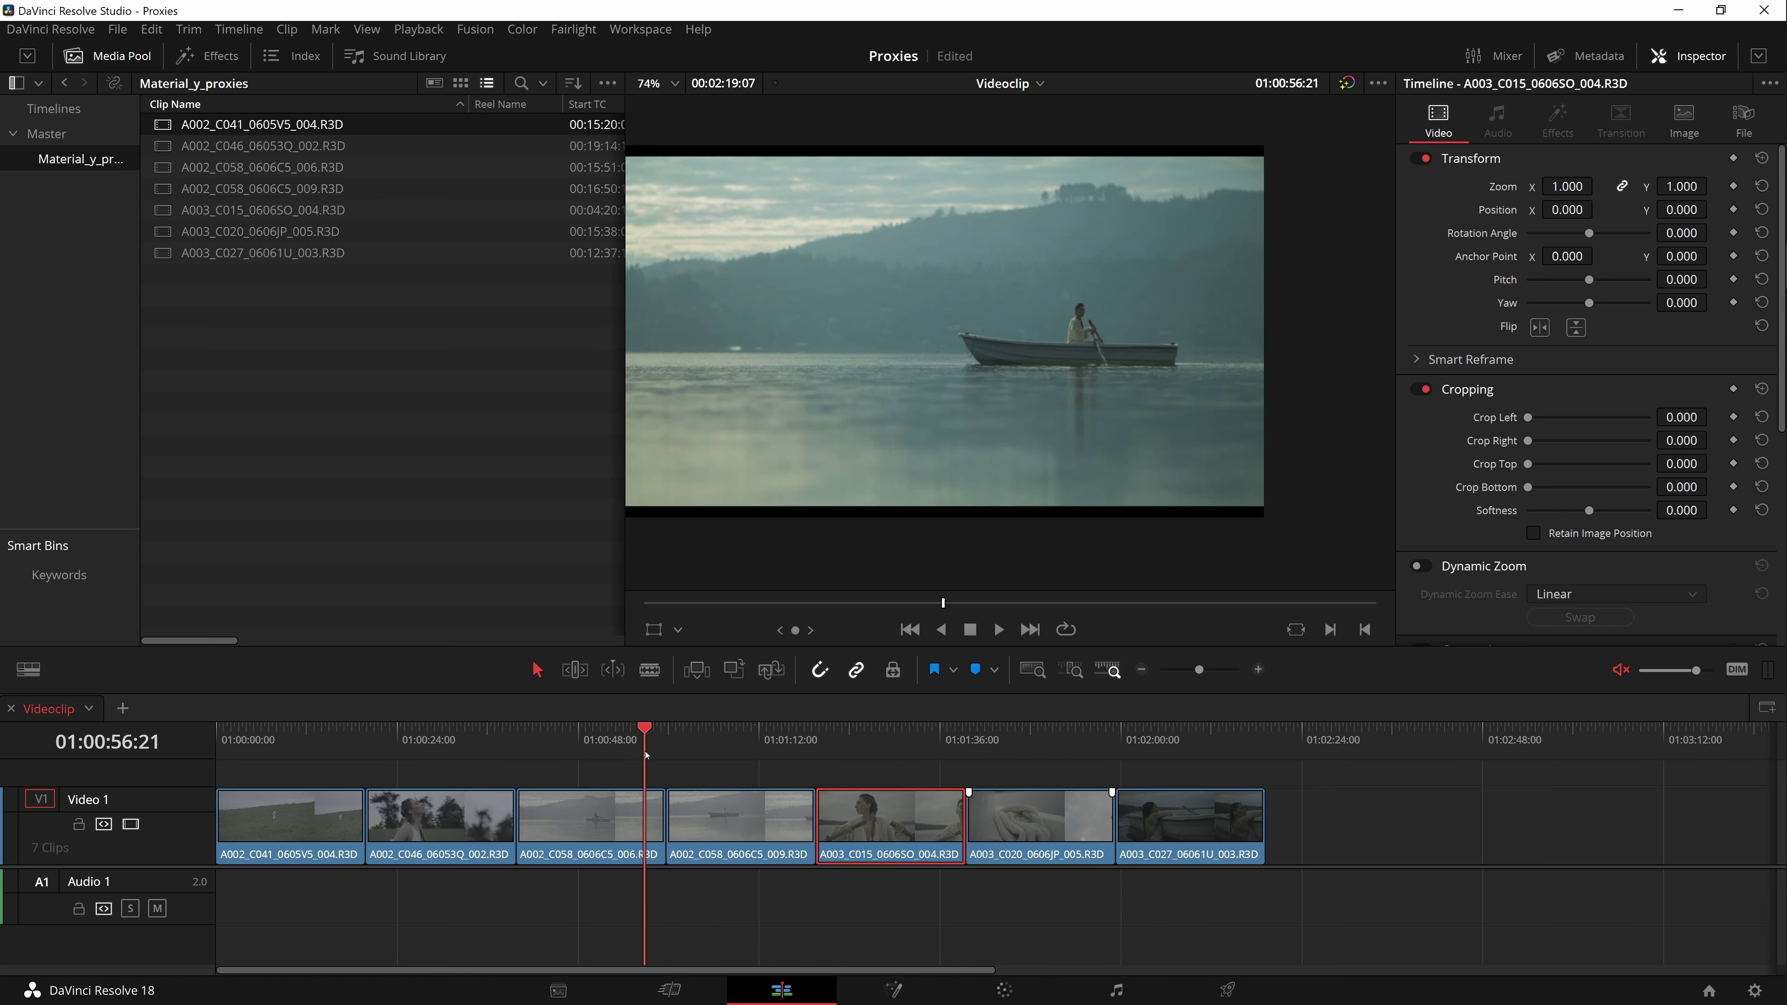
left_click_drag(646, 755, 516, 749)
left_click(440, 730)
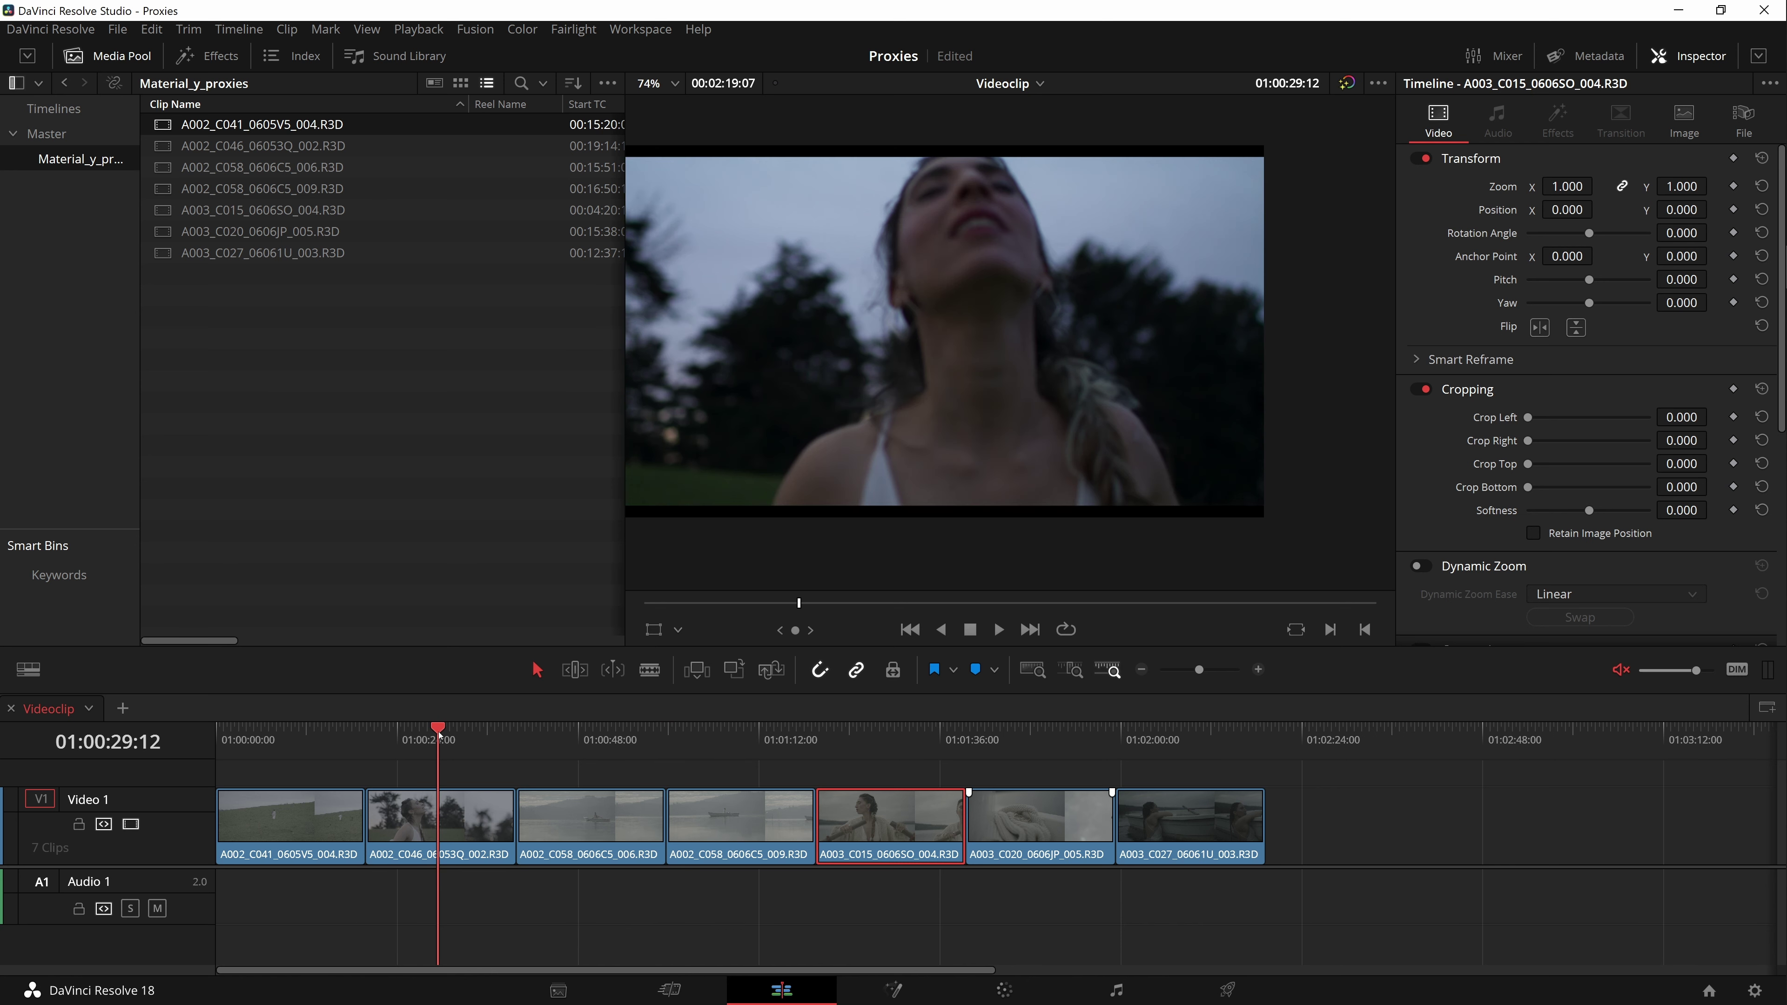
mouse_move(440, 734)
left_mouse_down()
mouse_move(126, 775)
mouse_move(452, 736)
left_mouse_up()
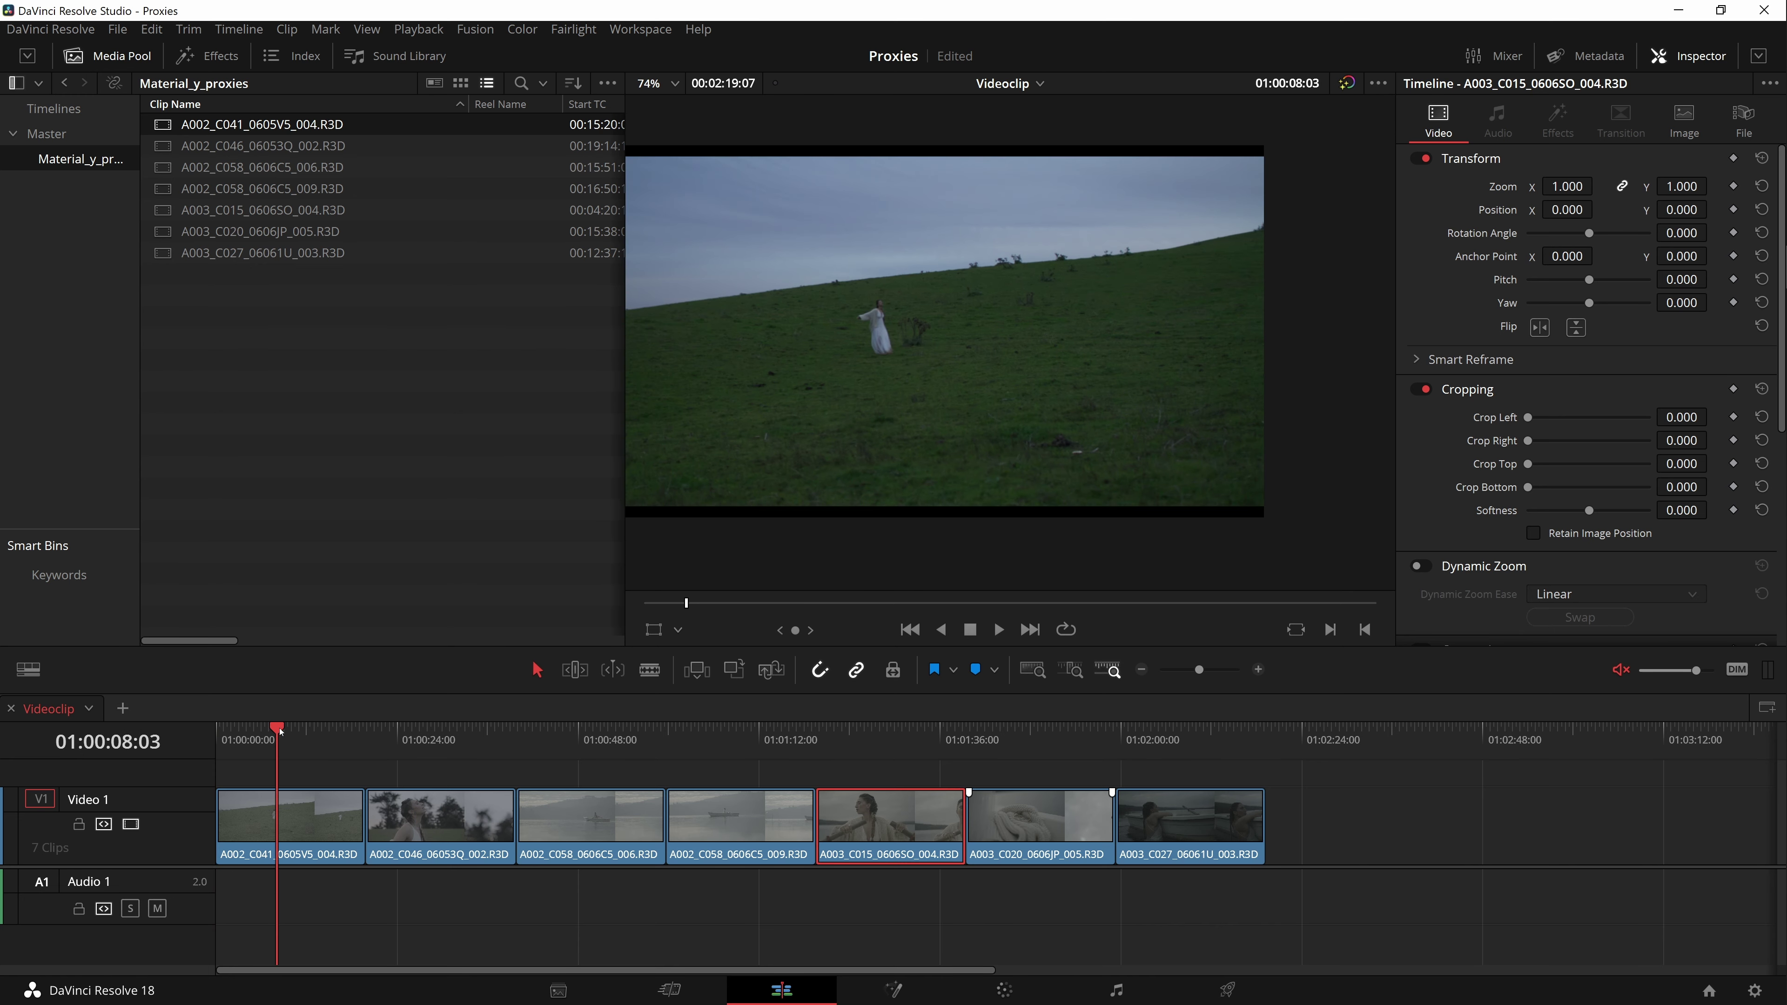
- Switch to the Color page and select clip 07, the woman by the boat
left_click(1005, 990)
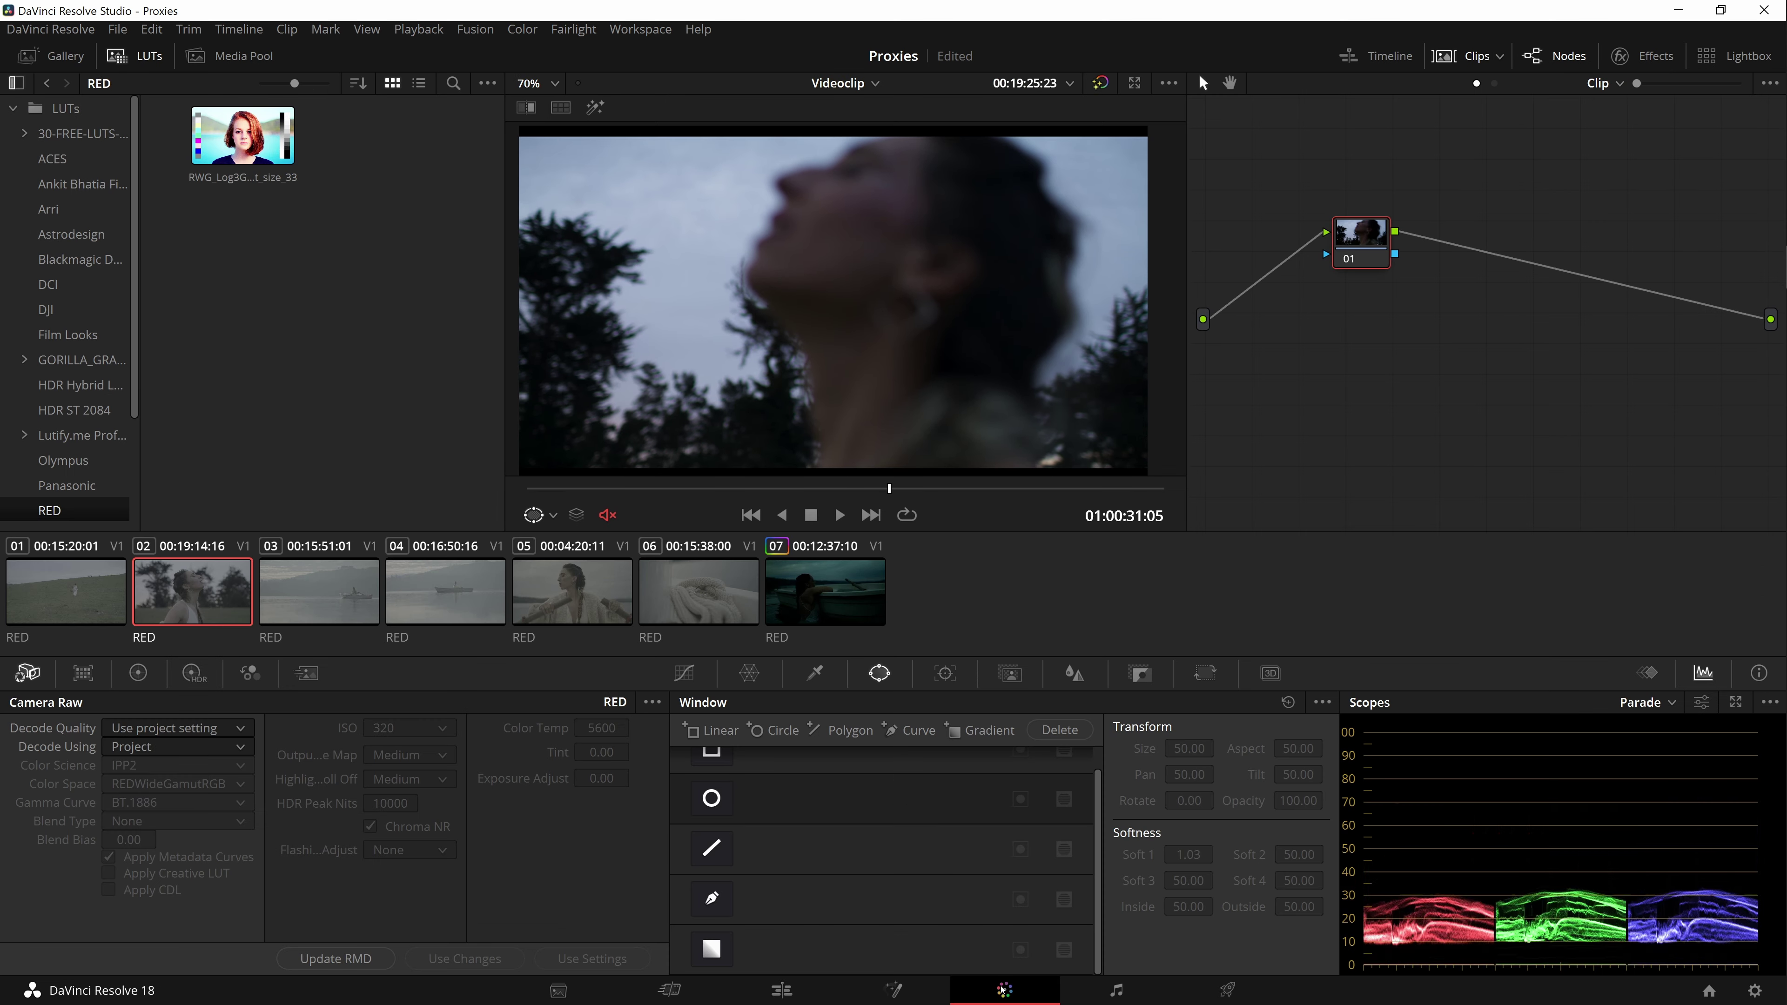
left_click(572, 595)
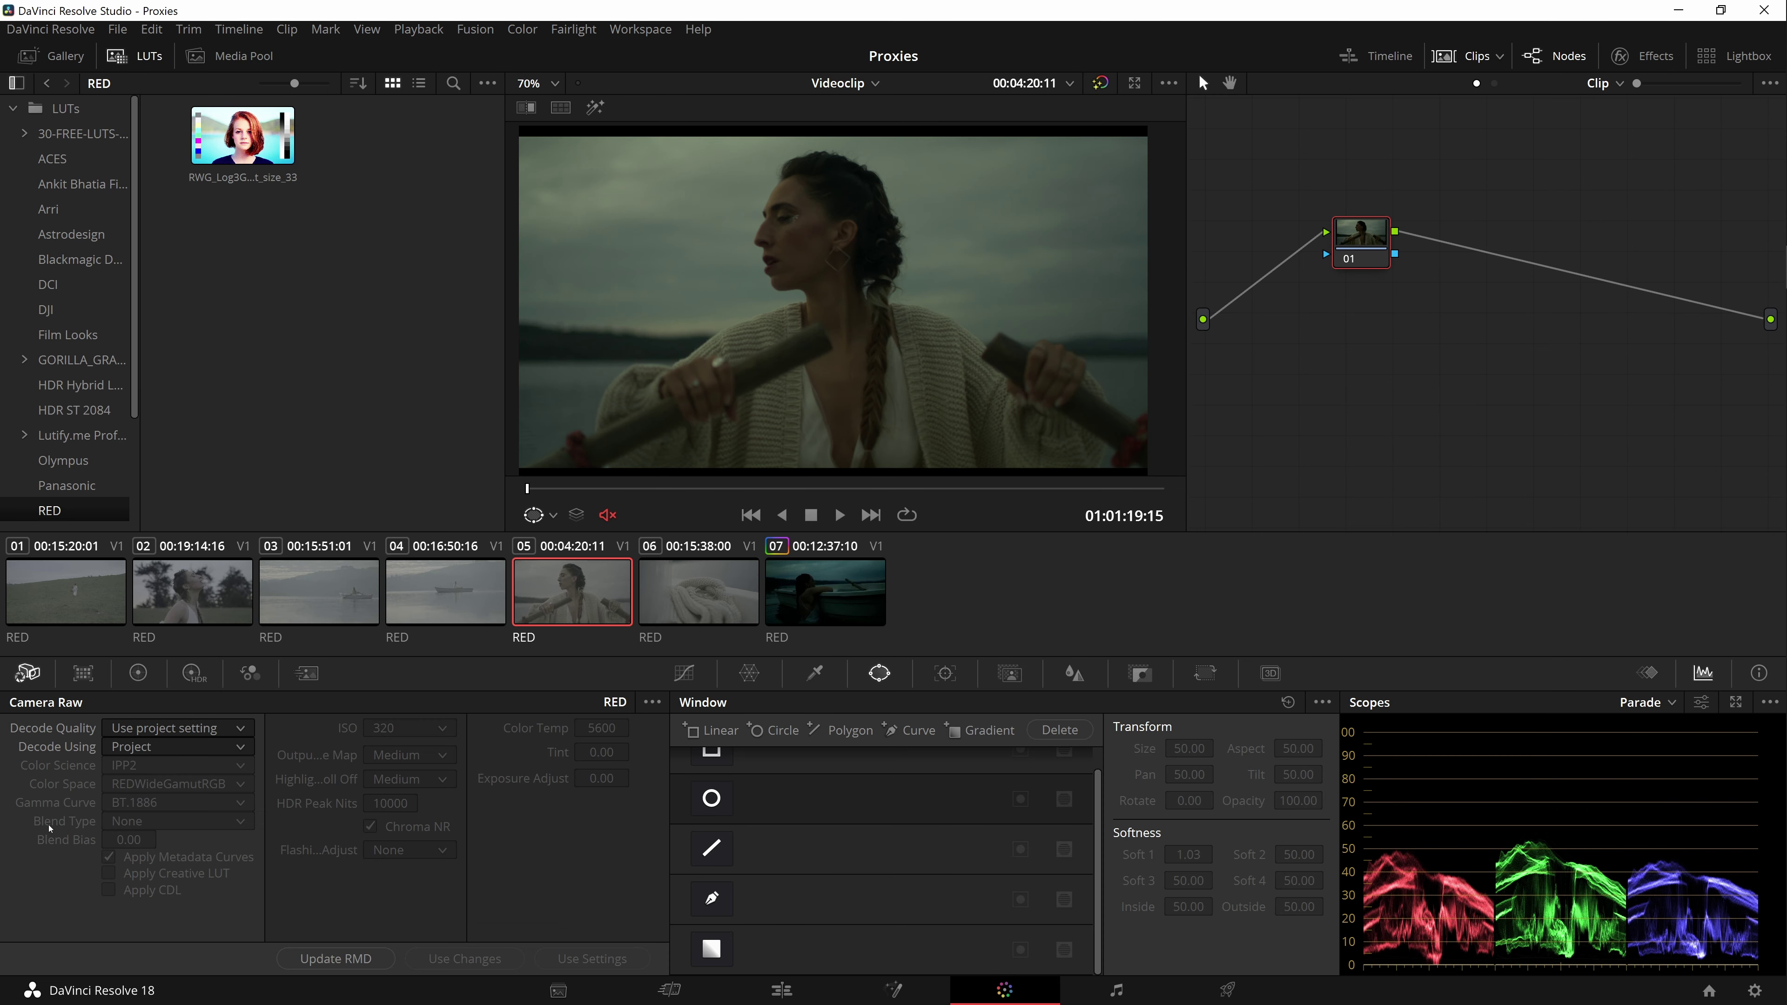
left_click(800, 578)
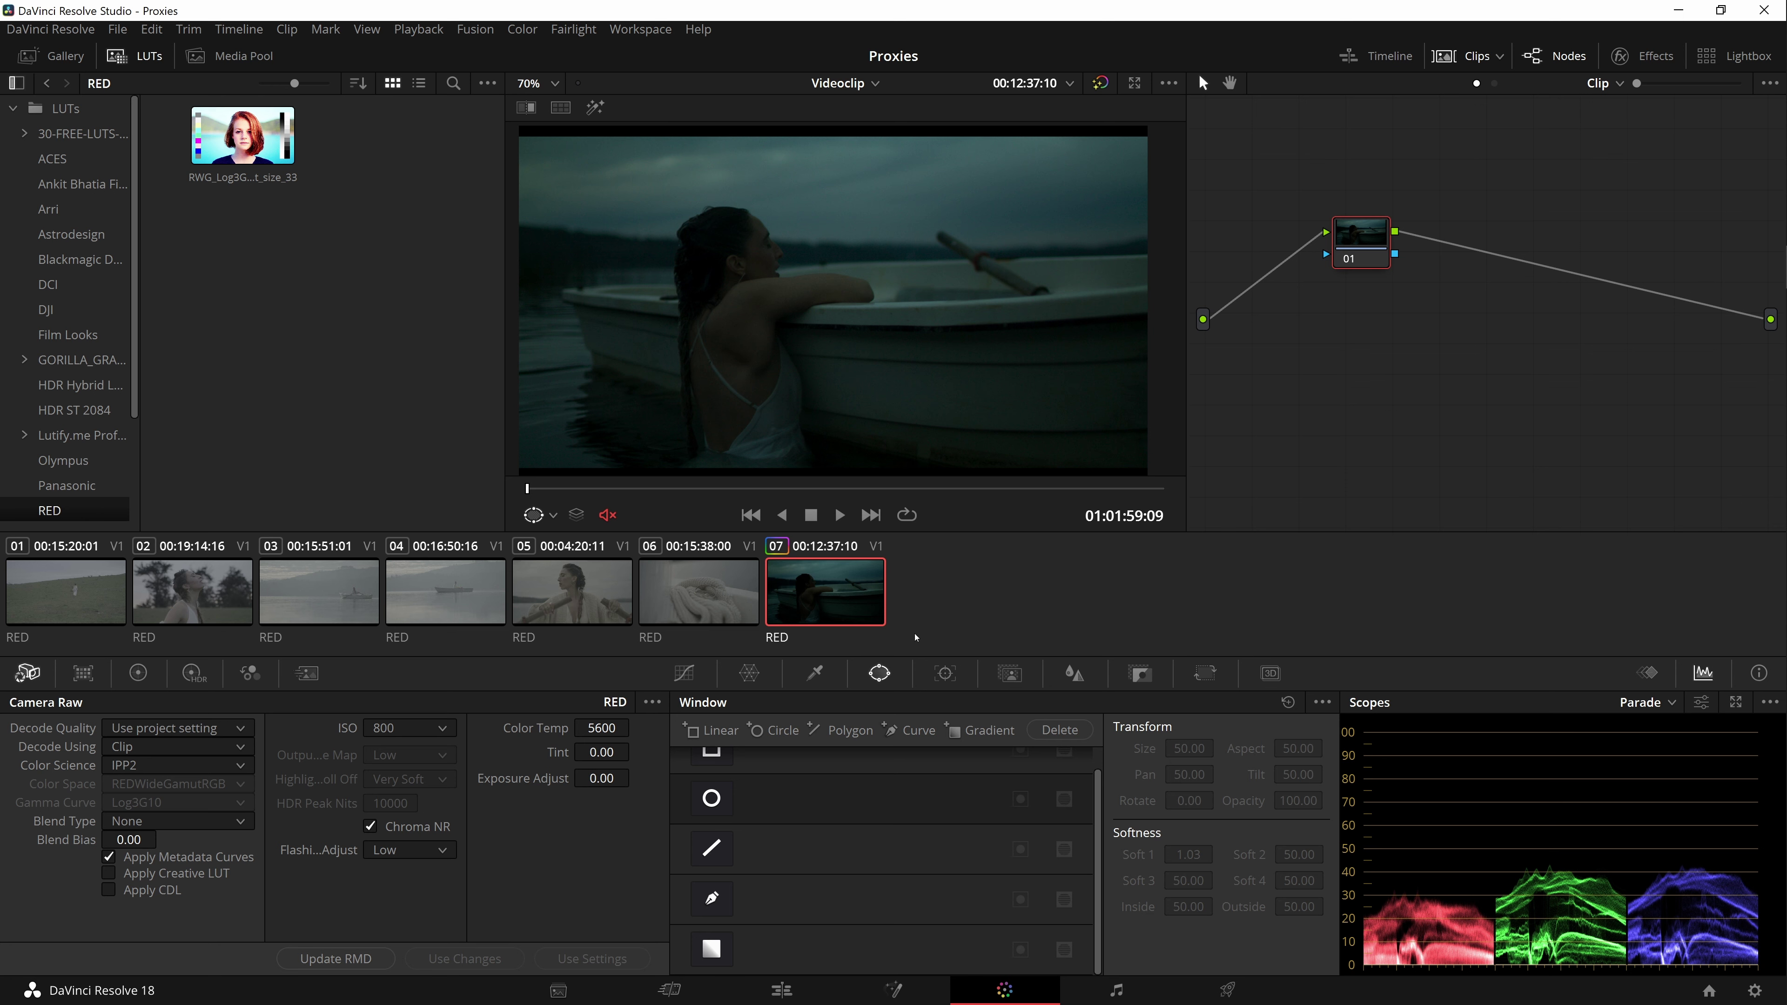
- Look at the primary wheels and custom curves, then return to clip 07's Camera Raw ISO
left_click(138, 673)
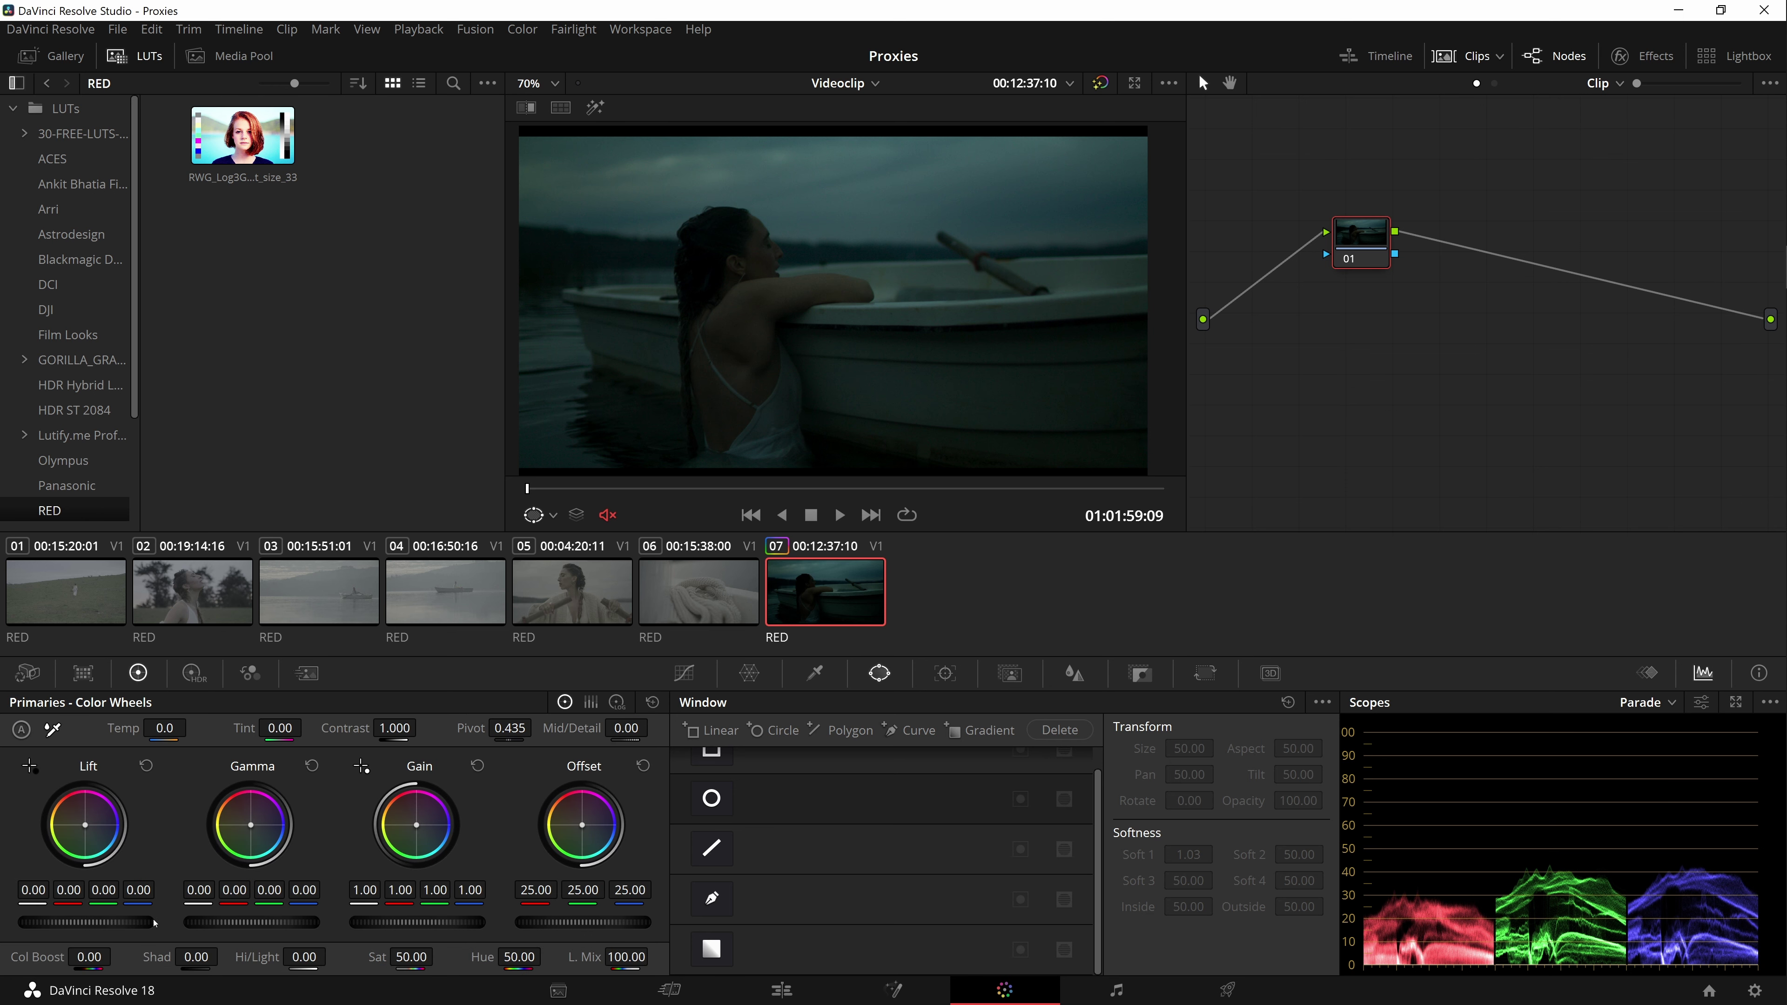
left_click(683, 673)
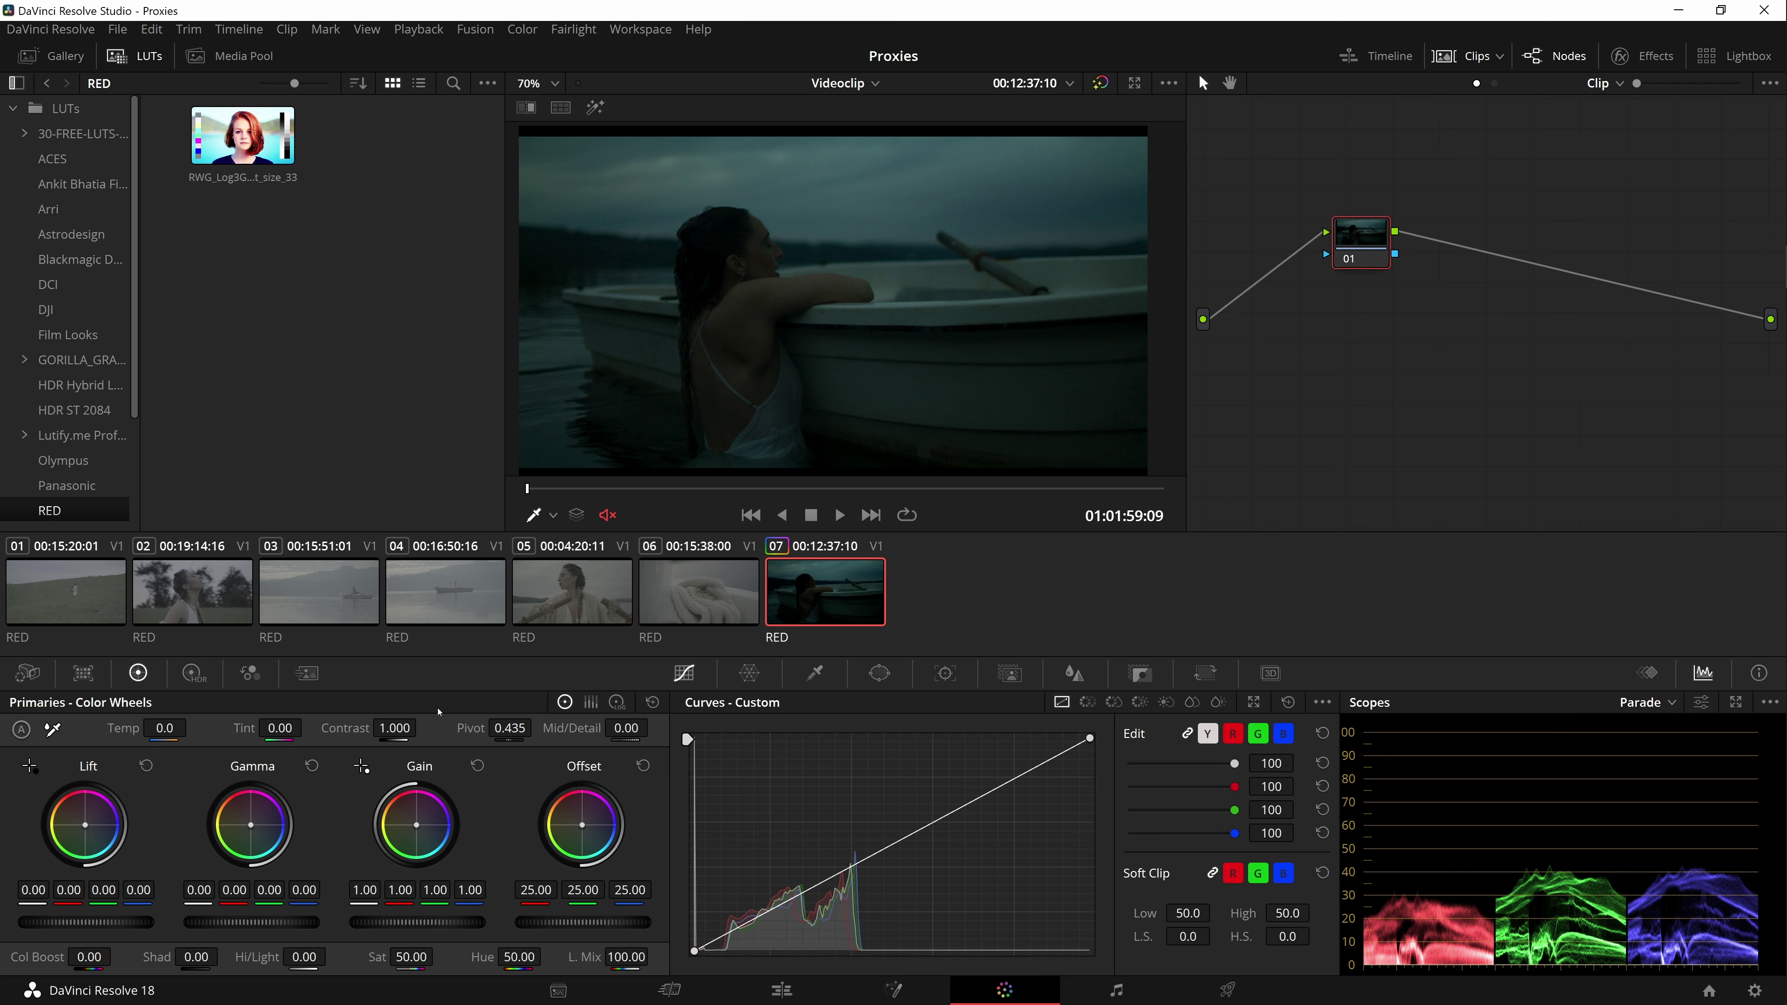
left_click(28, 674)
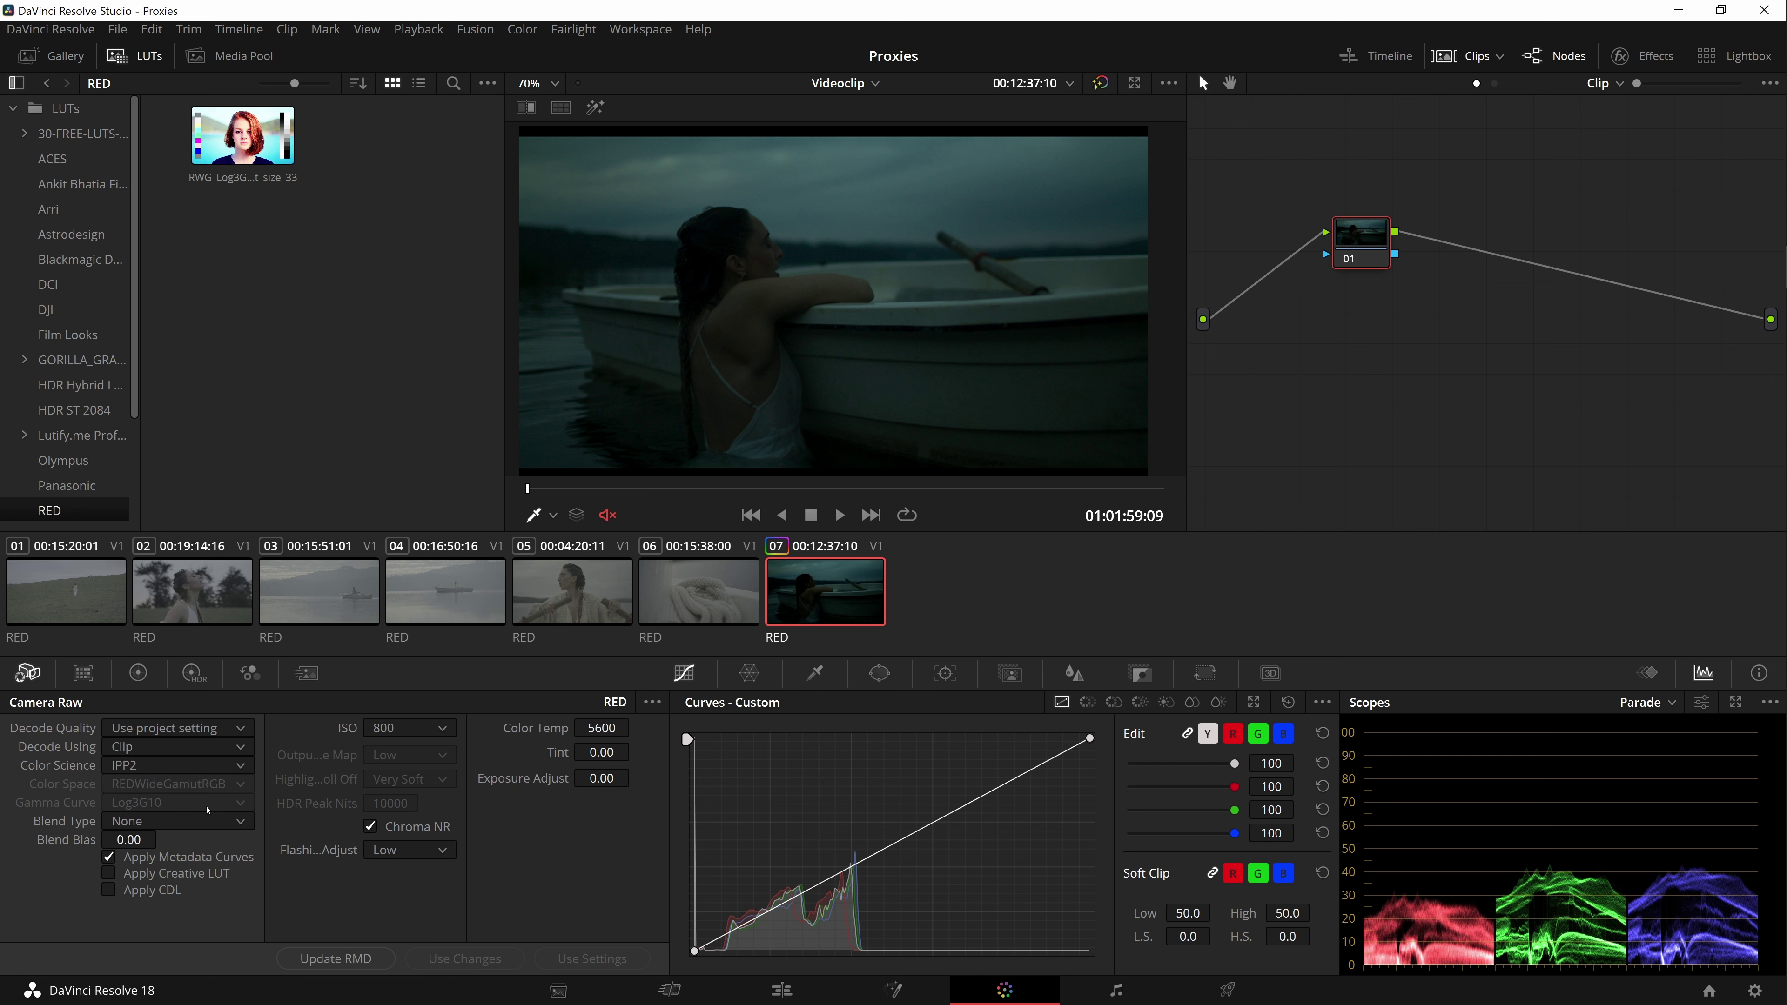
left_click(408, 728)
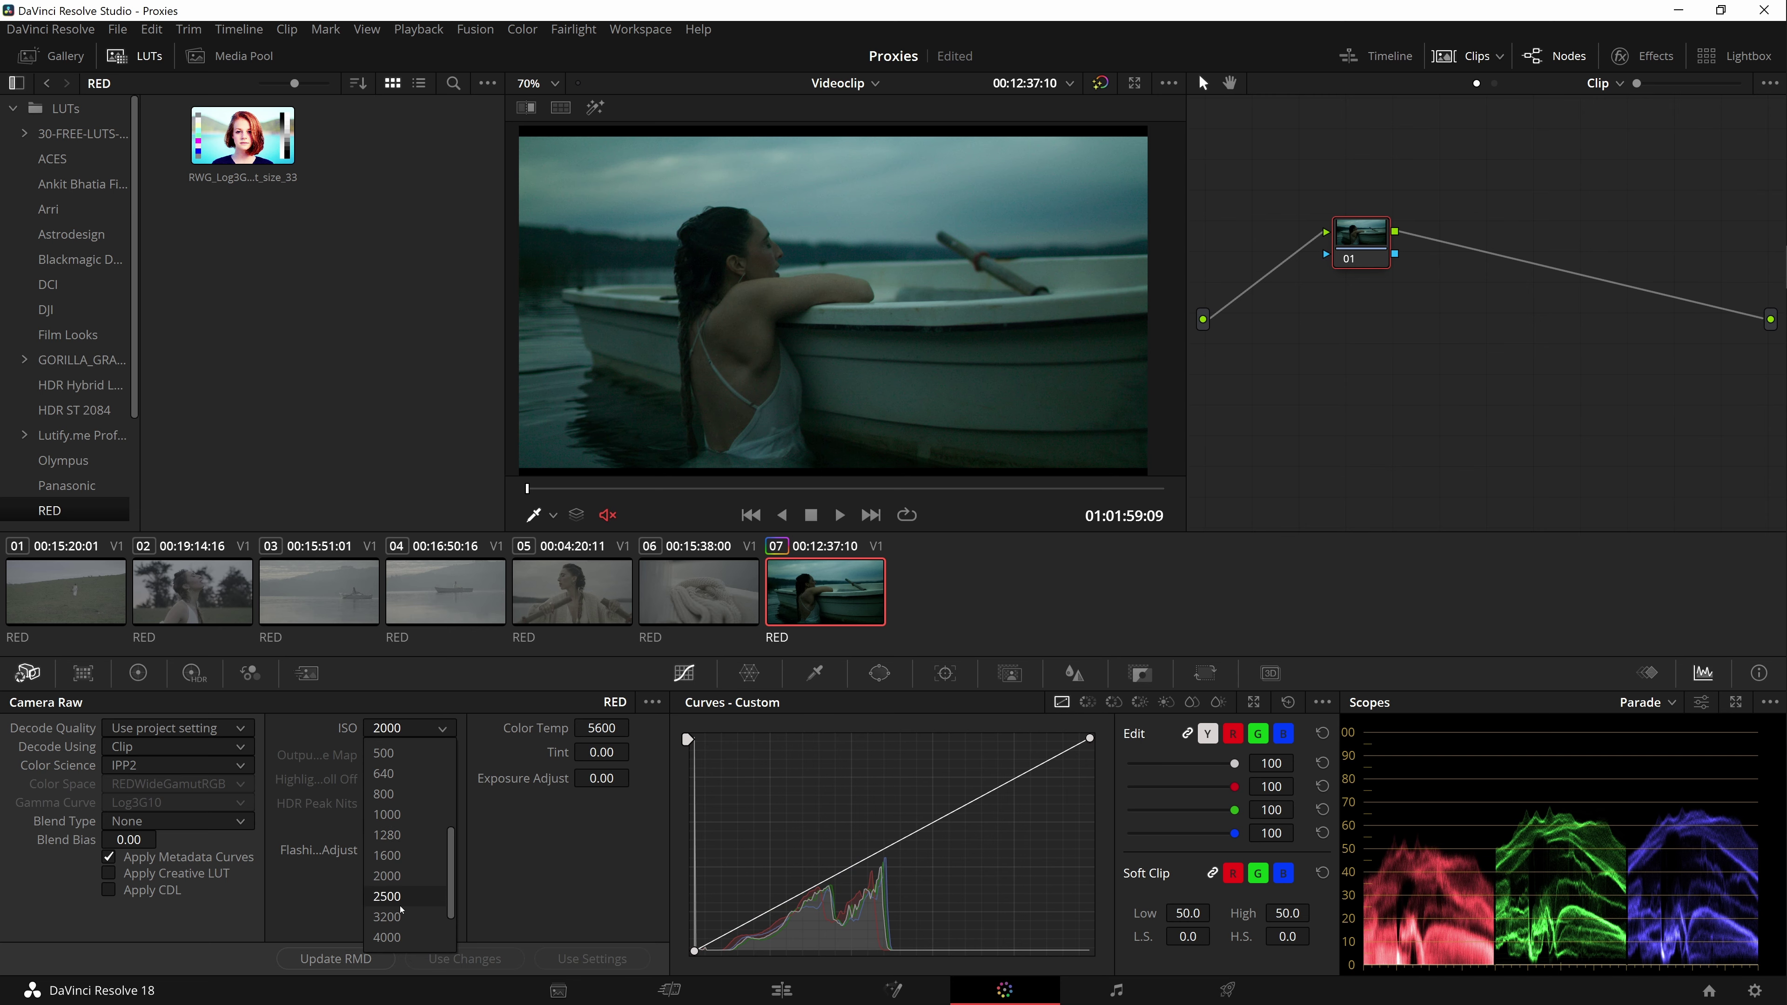
- Set clip 07's ISO to 3200 and play it back full screen
left_click(390, 914)
key("ctrl+f")
key("space")
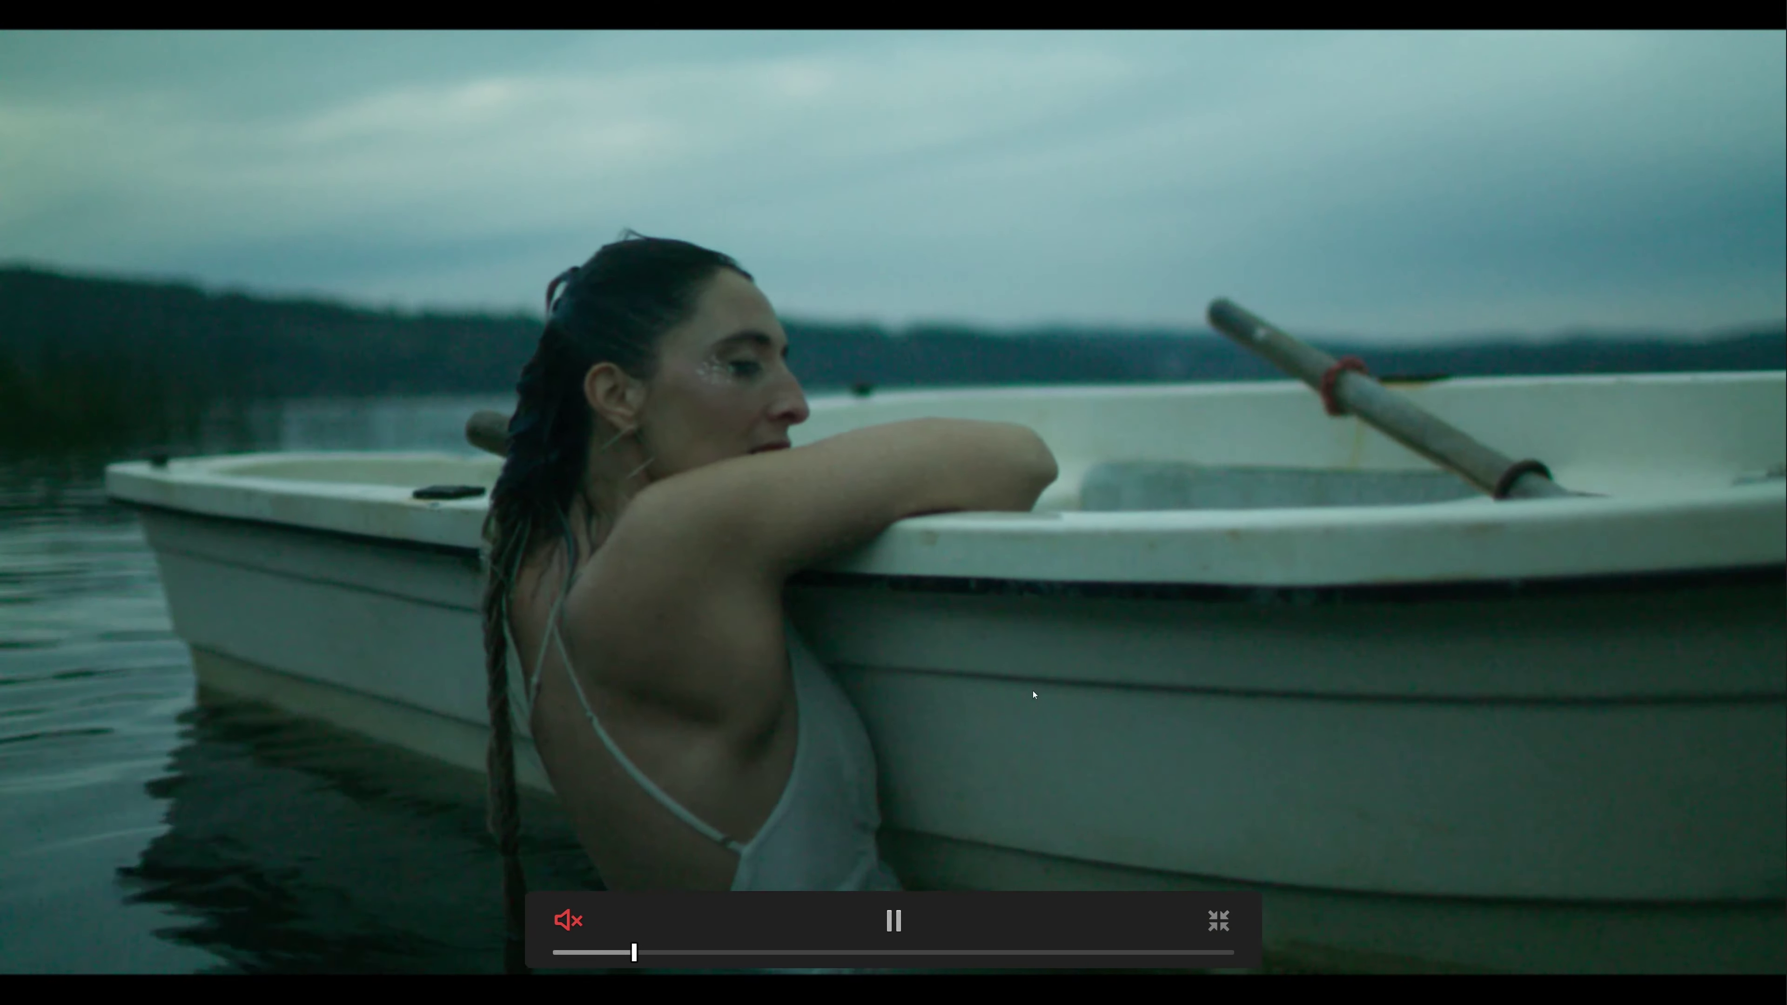
key("space")
key("ctrl+f")
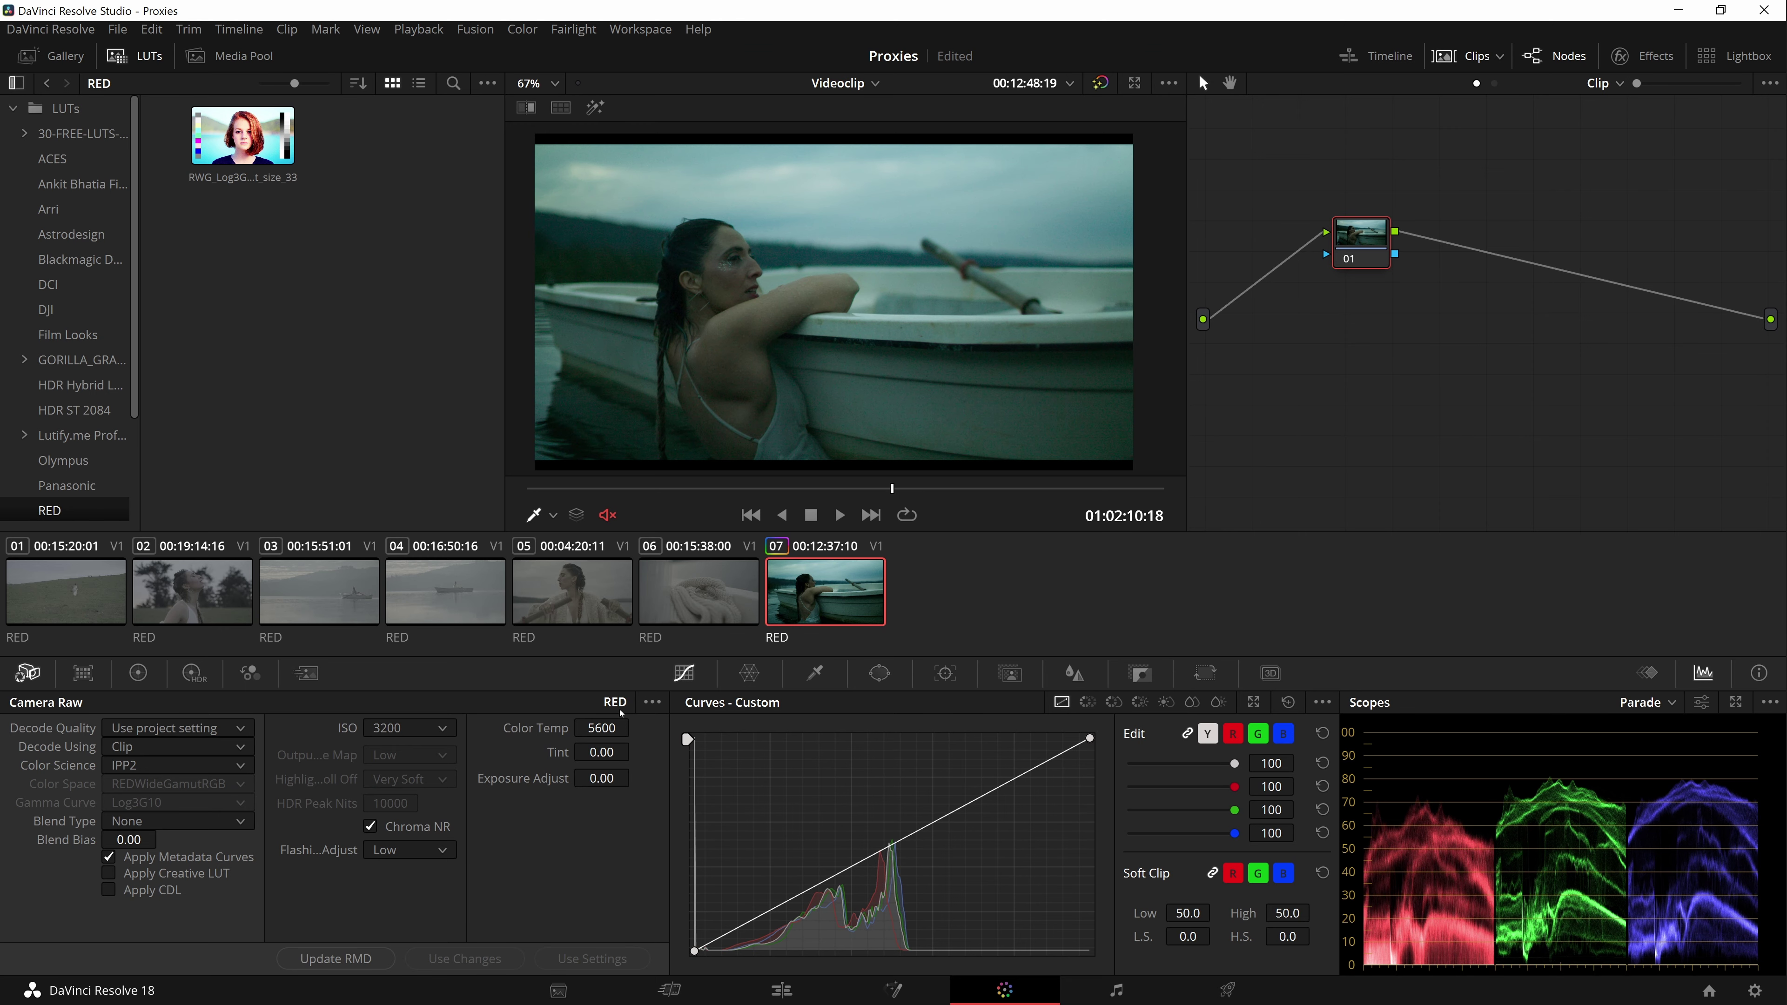
- Set colour temperature to 6650 and tint to -10.44, then select the next clip
mouse_move(602, 728)
left_mouse_down()
mouse_move(672, 728)
mouse_move(619, 728)
left_mouse_up()
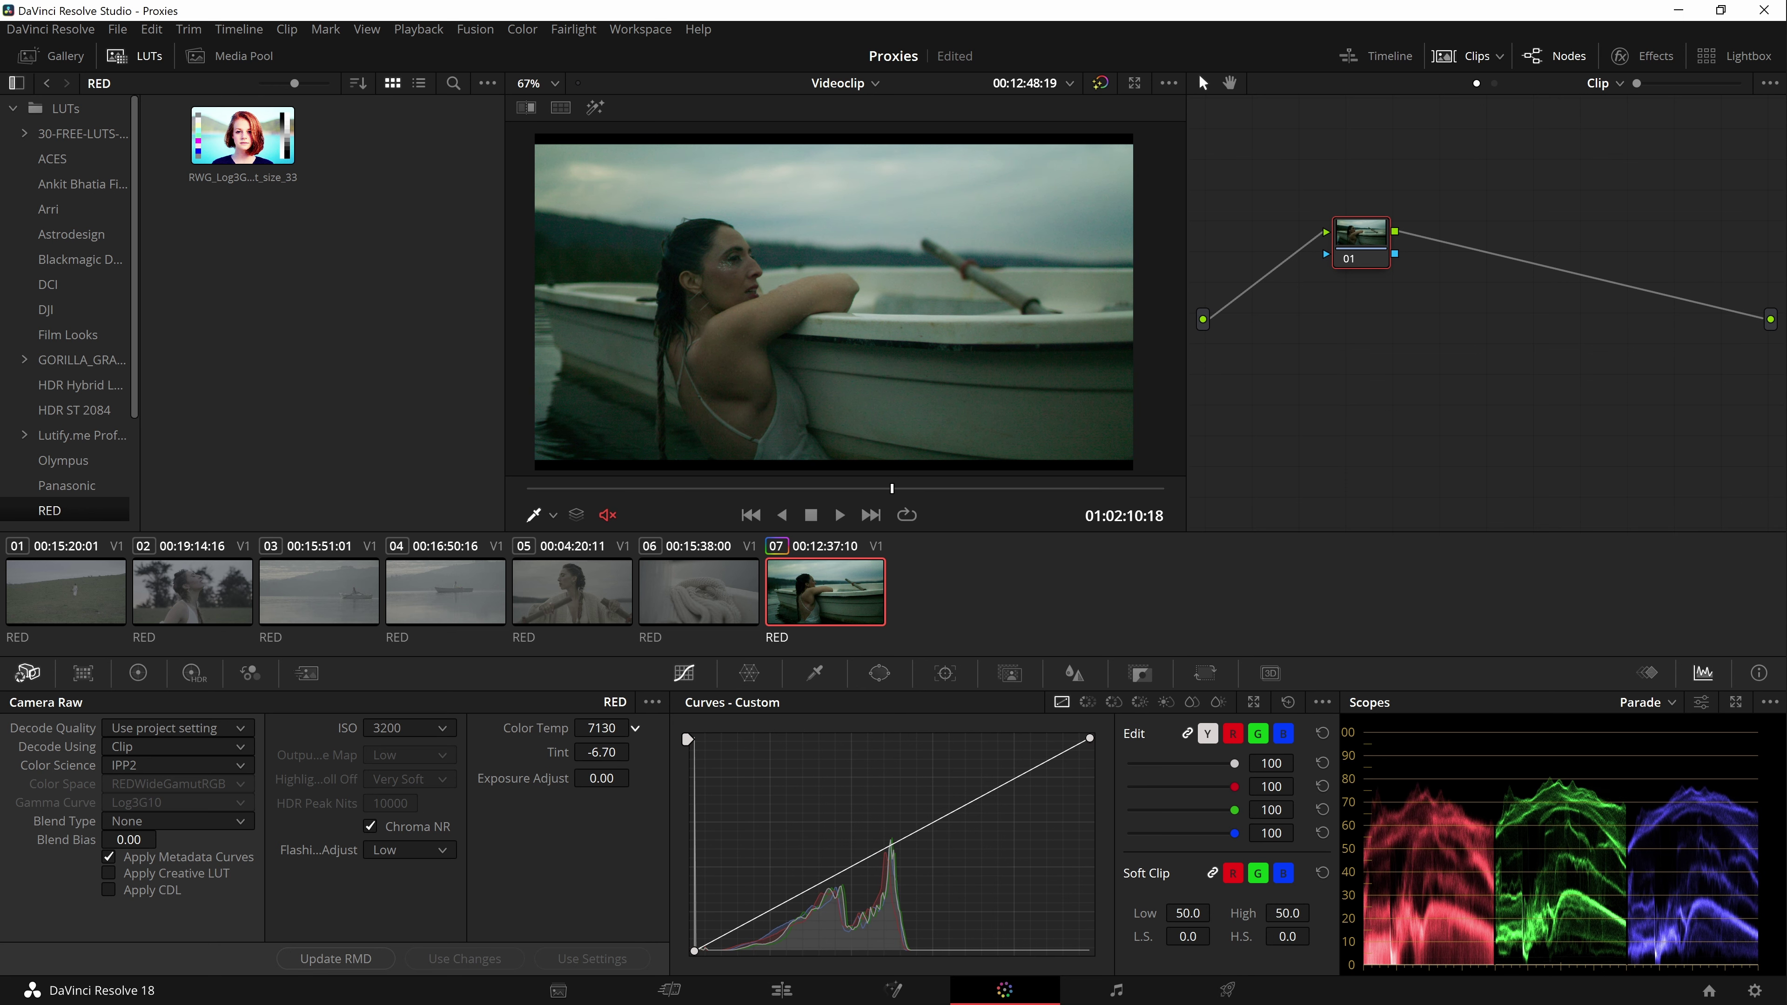
mouse_move(635, 728)
left_mouse_down()
mouse_move(593, 732)
mouse_move(635, 751)
mouse_move(636, 728)
left_mouse_up()
left_click(611, 757)
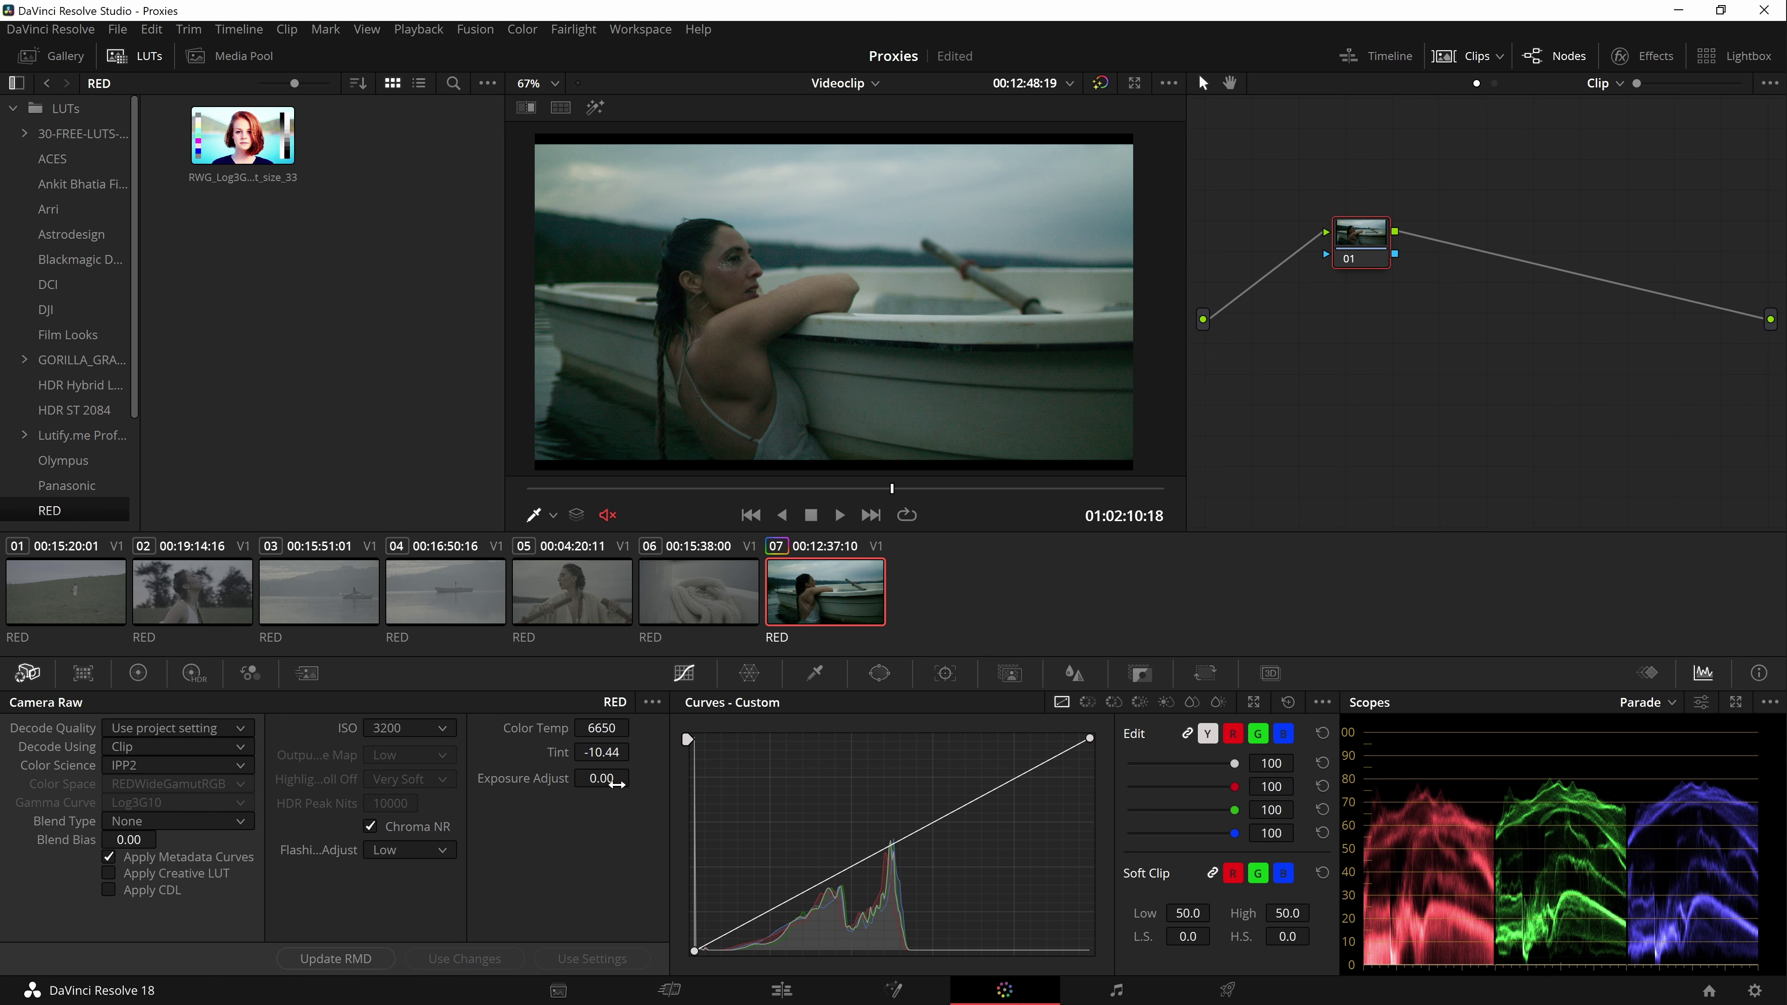
left_click(736, 597)
- Switch clip 05 to decode with its own Clip settings at ISO 800
left_click(626, 586)
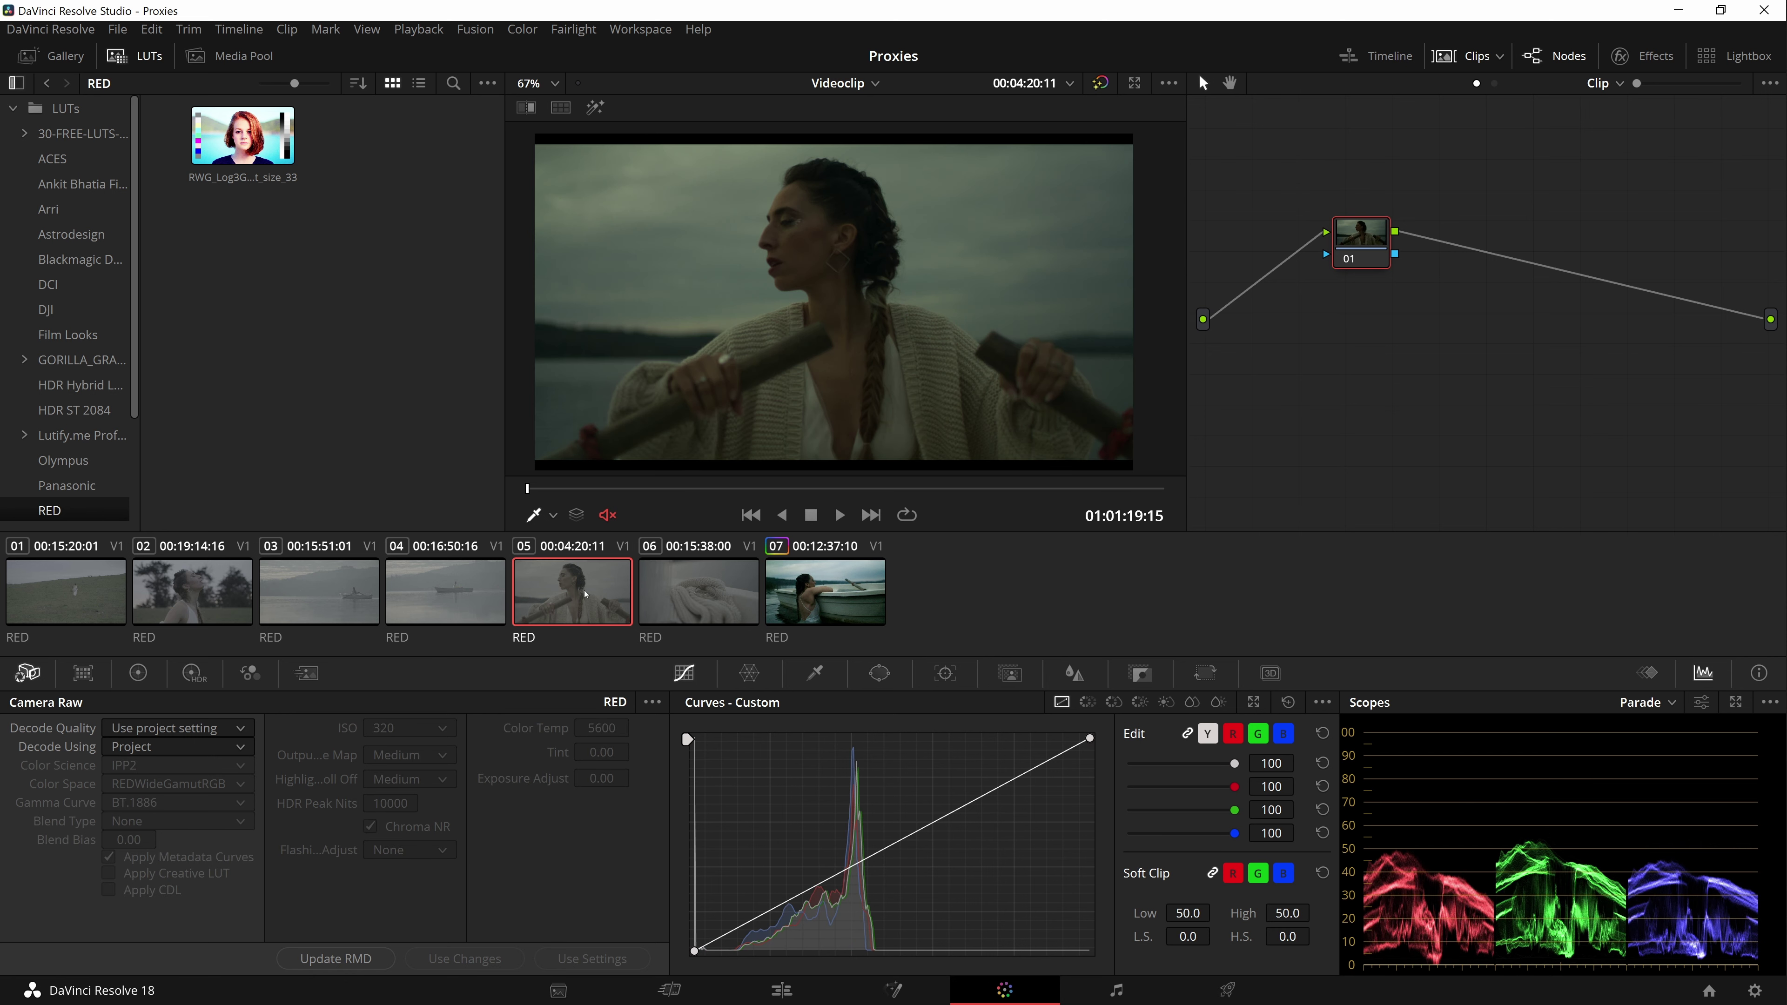
left_click(144, 755)
left_click(124, 837)
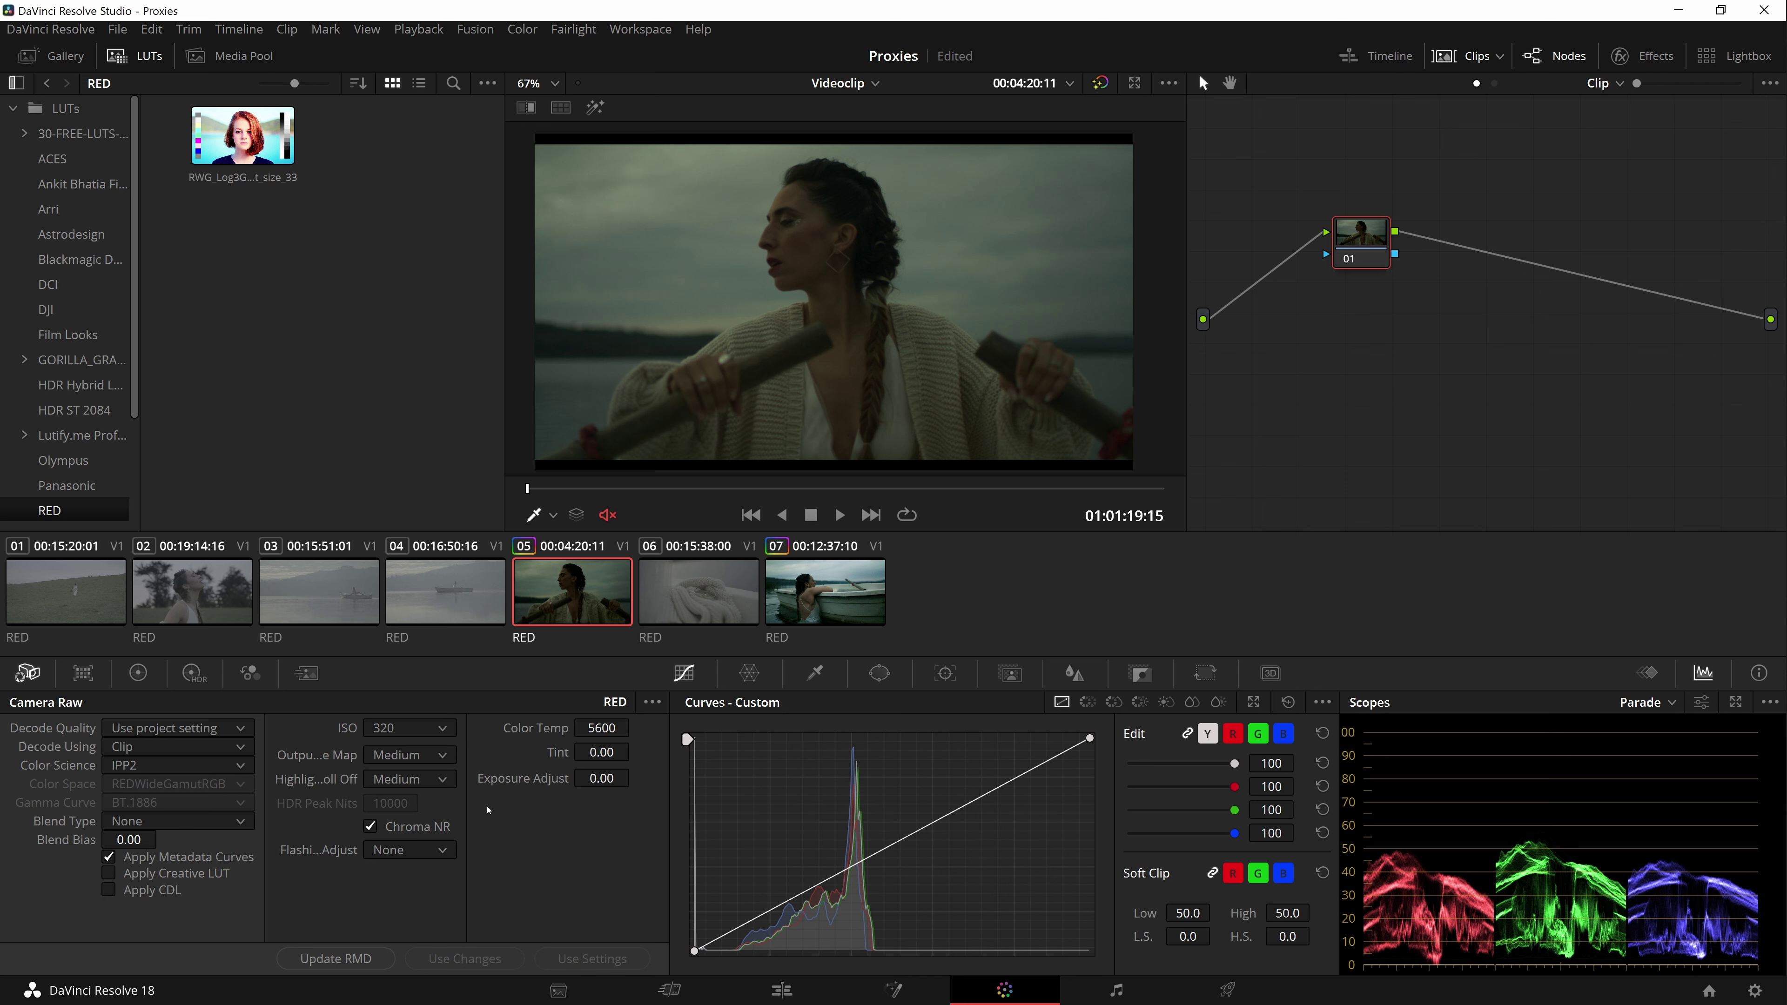
left_click(408, 728)
left_click(391, 835)
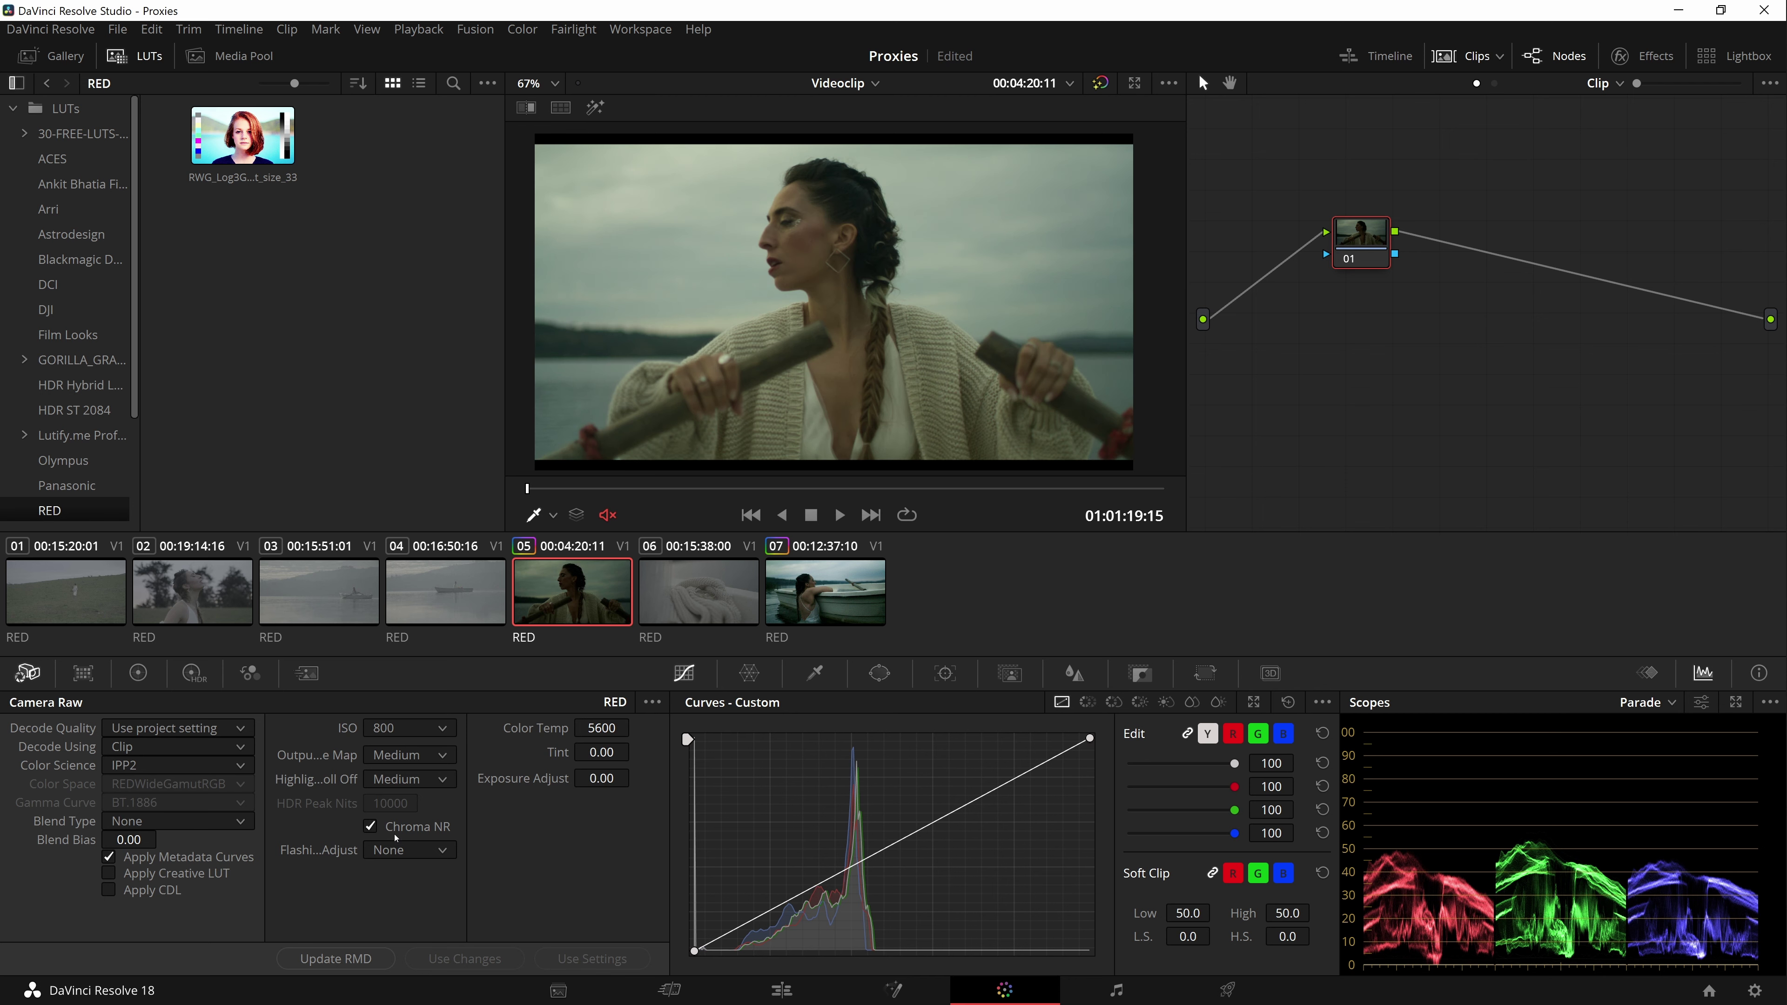
- Switch clip 02 to decode with its own Clip settings at ISO 800
left_click(443, 594)
left_click(320, 595)
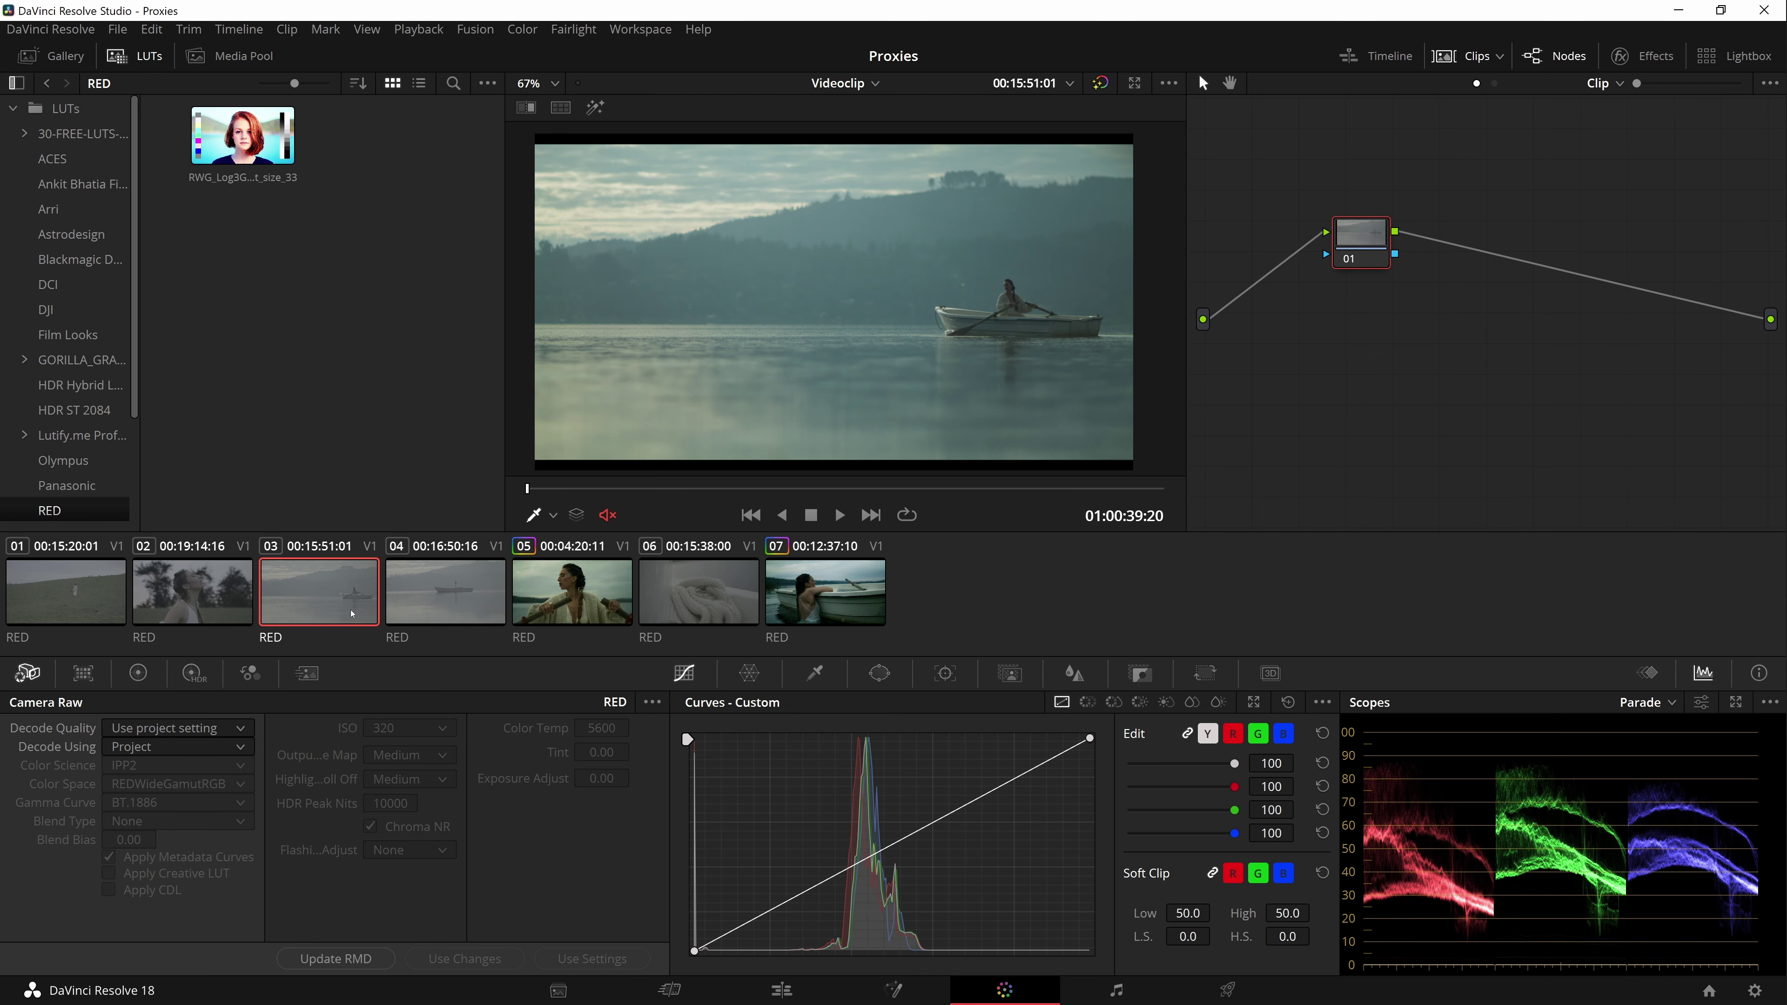
left_click(214, 599)
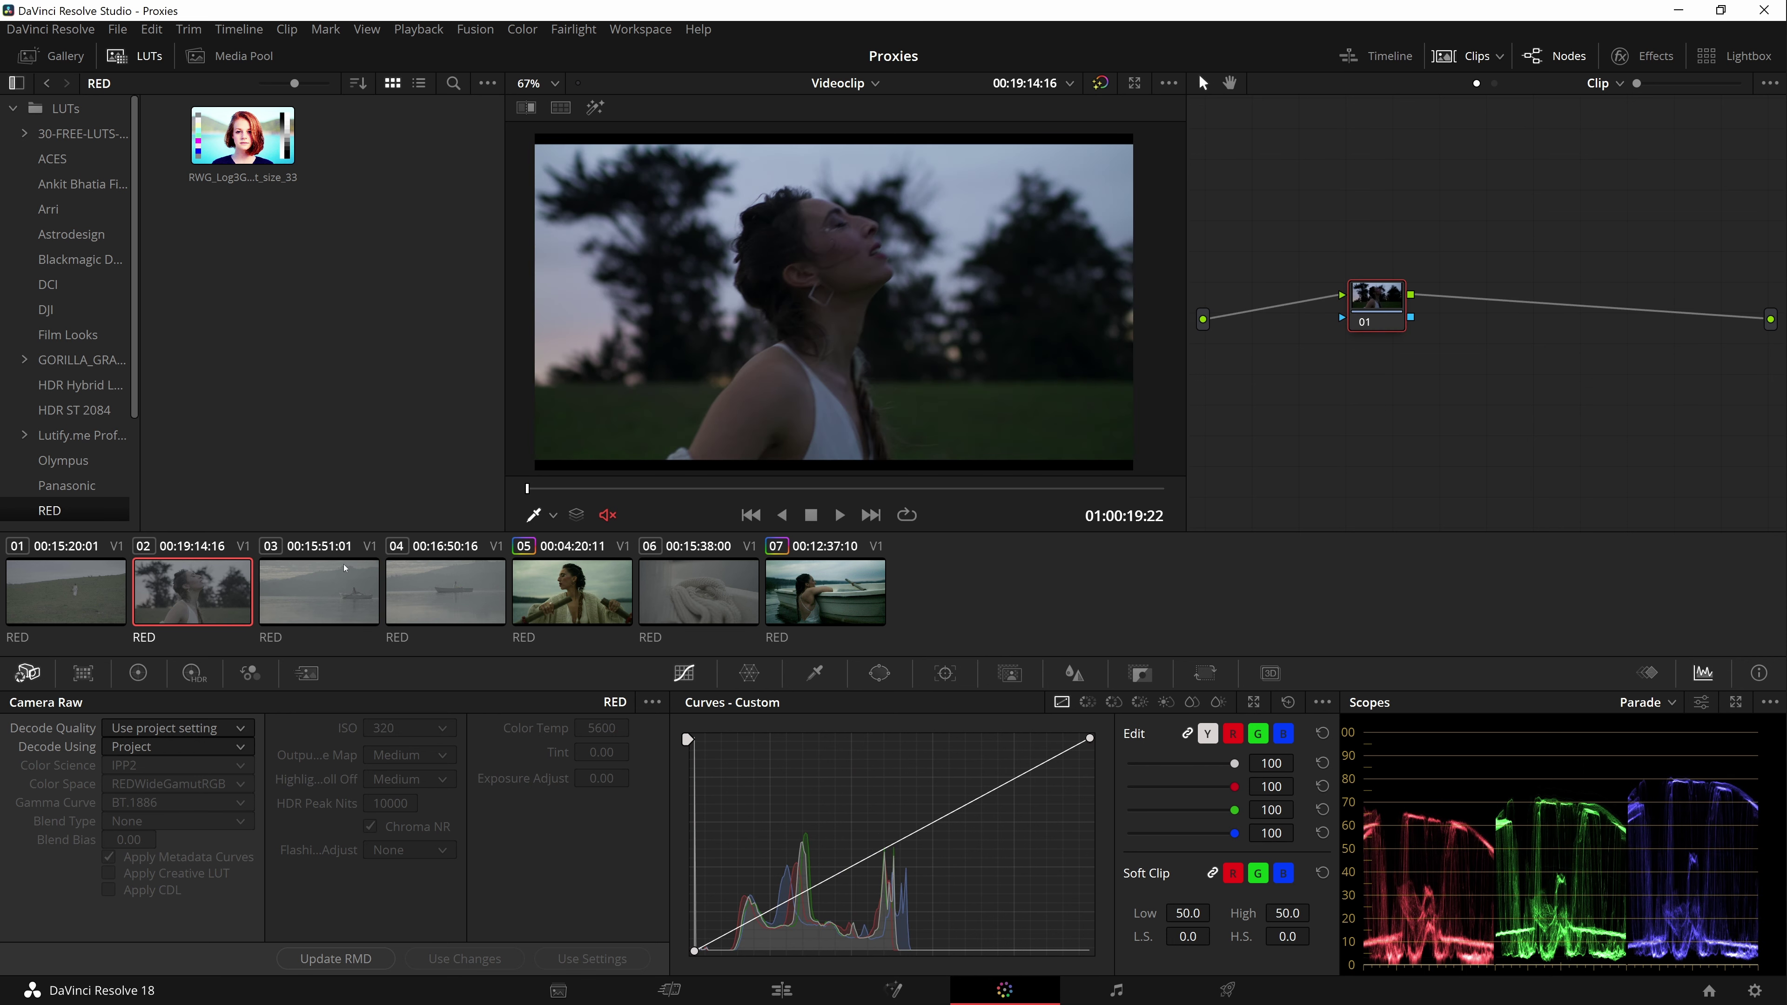
left_click(208, 756)
left_click(403, 730)
left_click(185, 749)
left_click(130, 787)
left_click(422, 729)
left_click(402, 834)
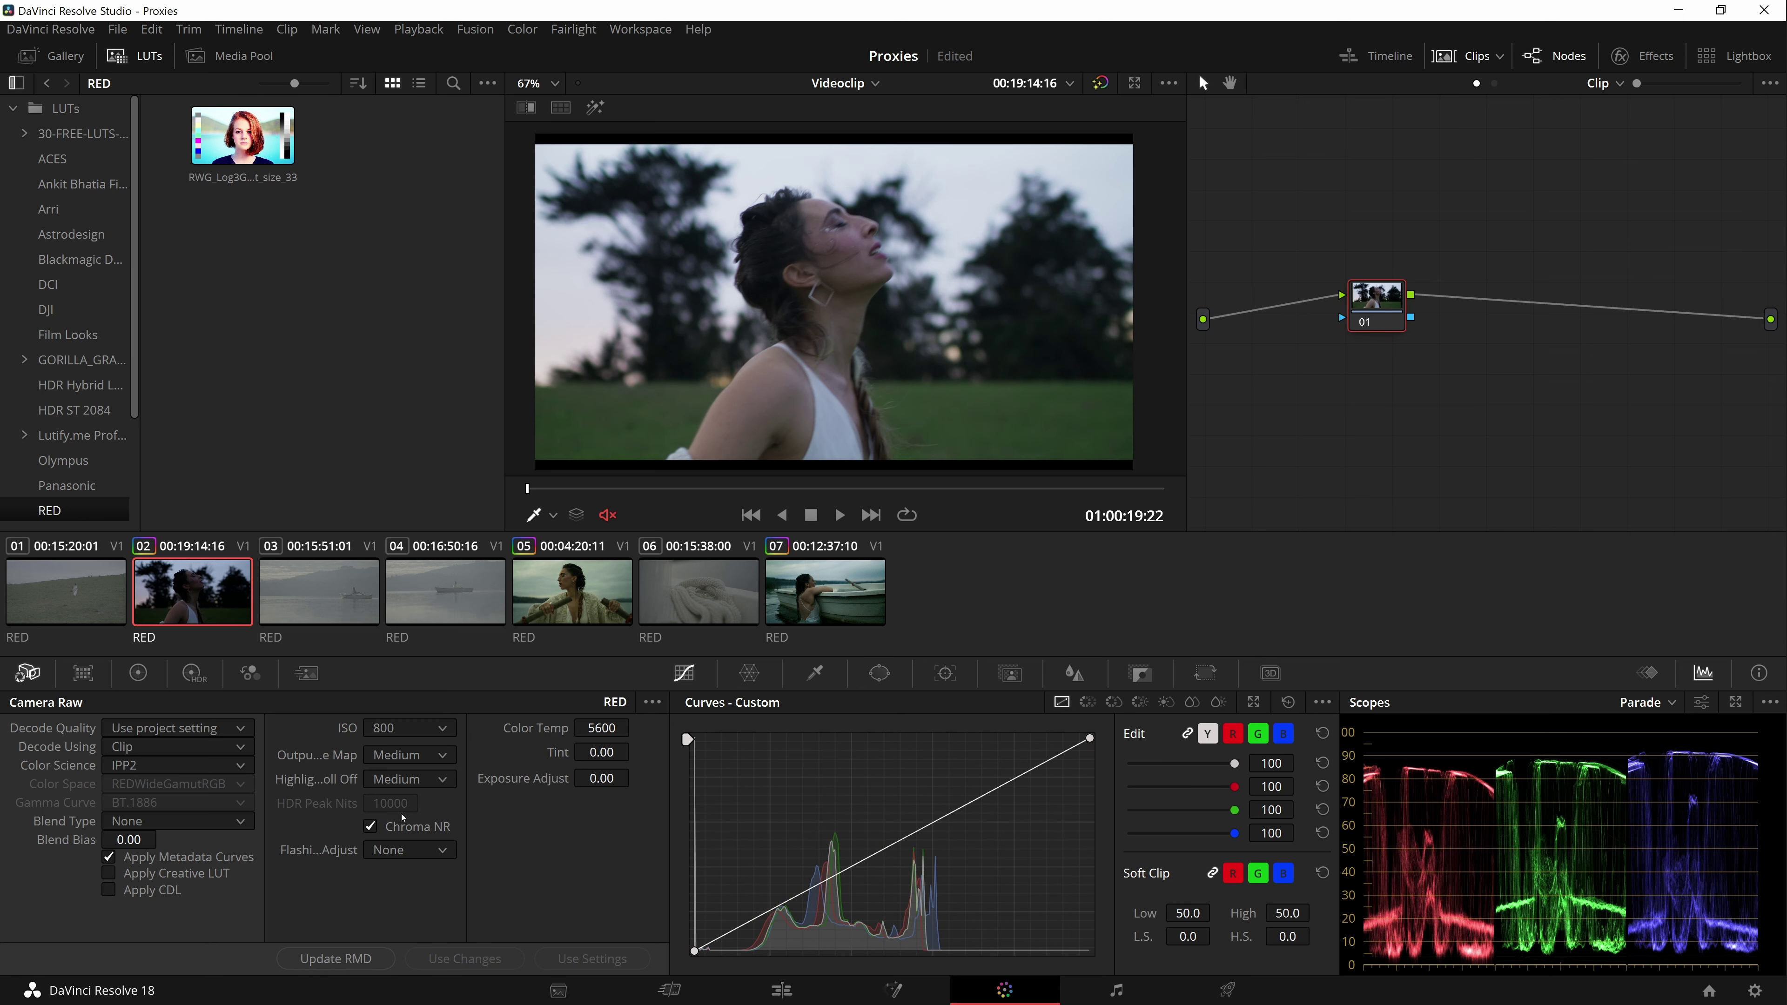
- Set lake clip 03 to Clip decode settings at ISO 250, then open Project Settings
left_click(342, 611)
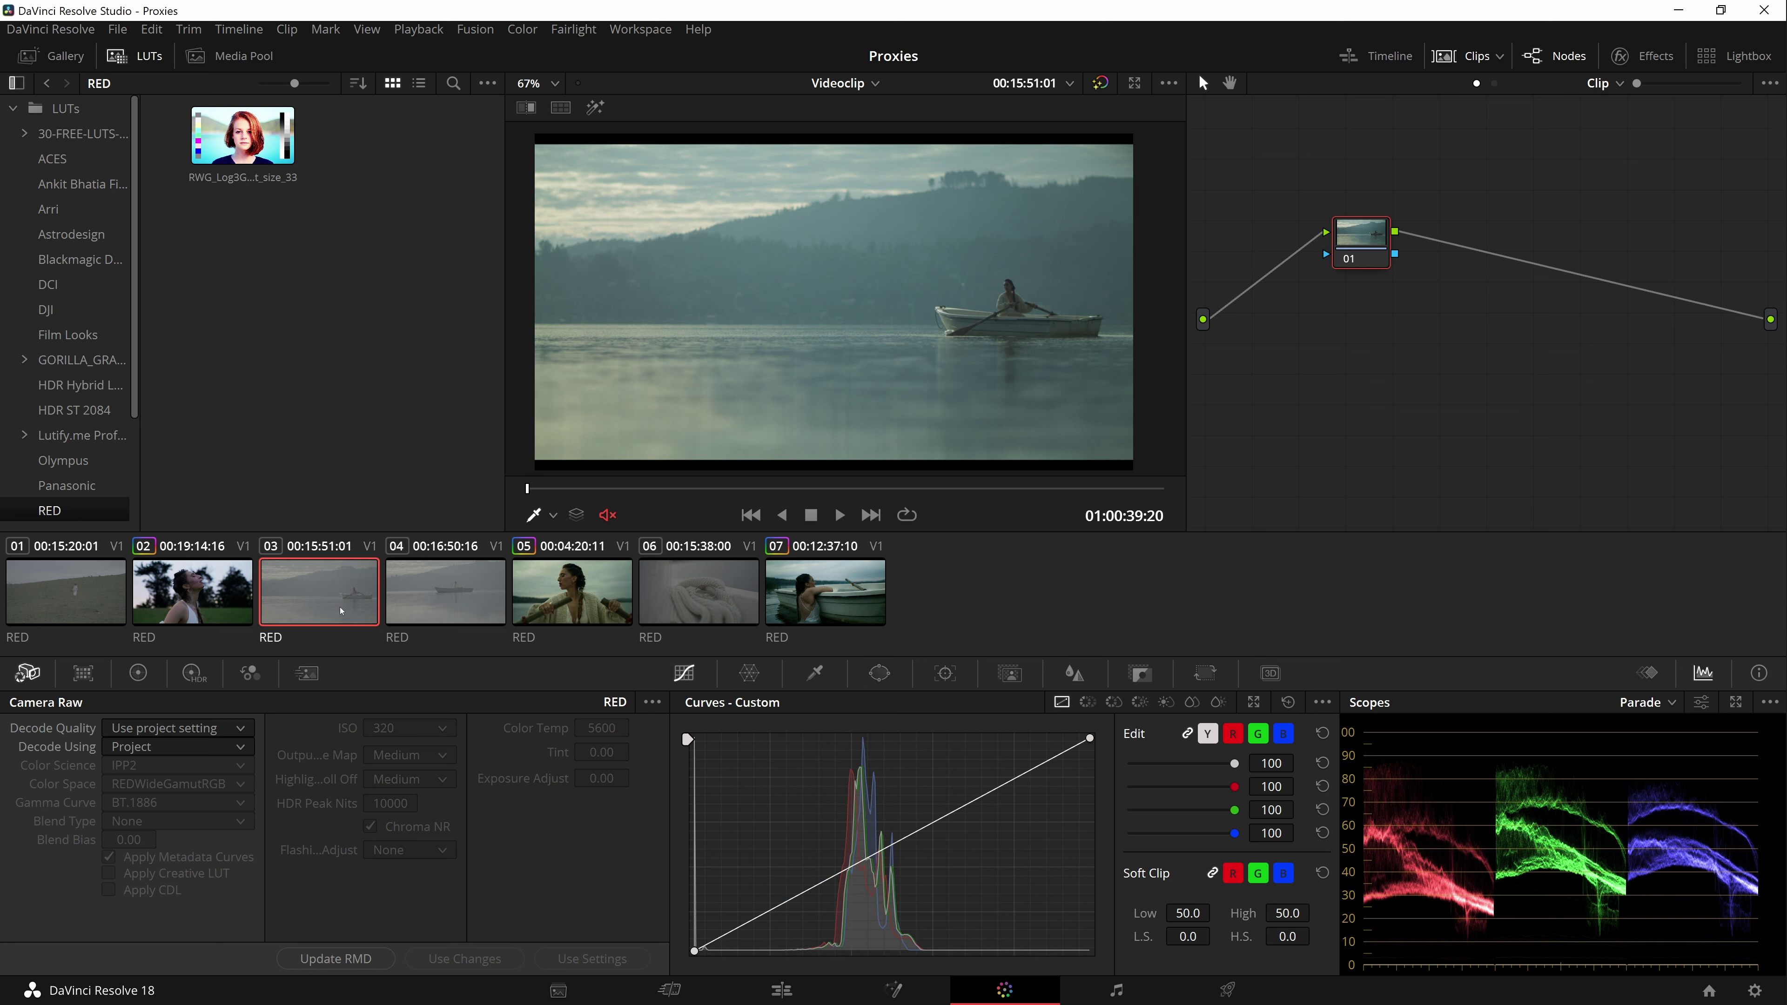
left_click(176, 746)
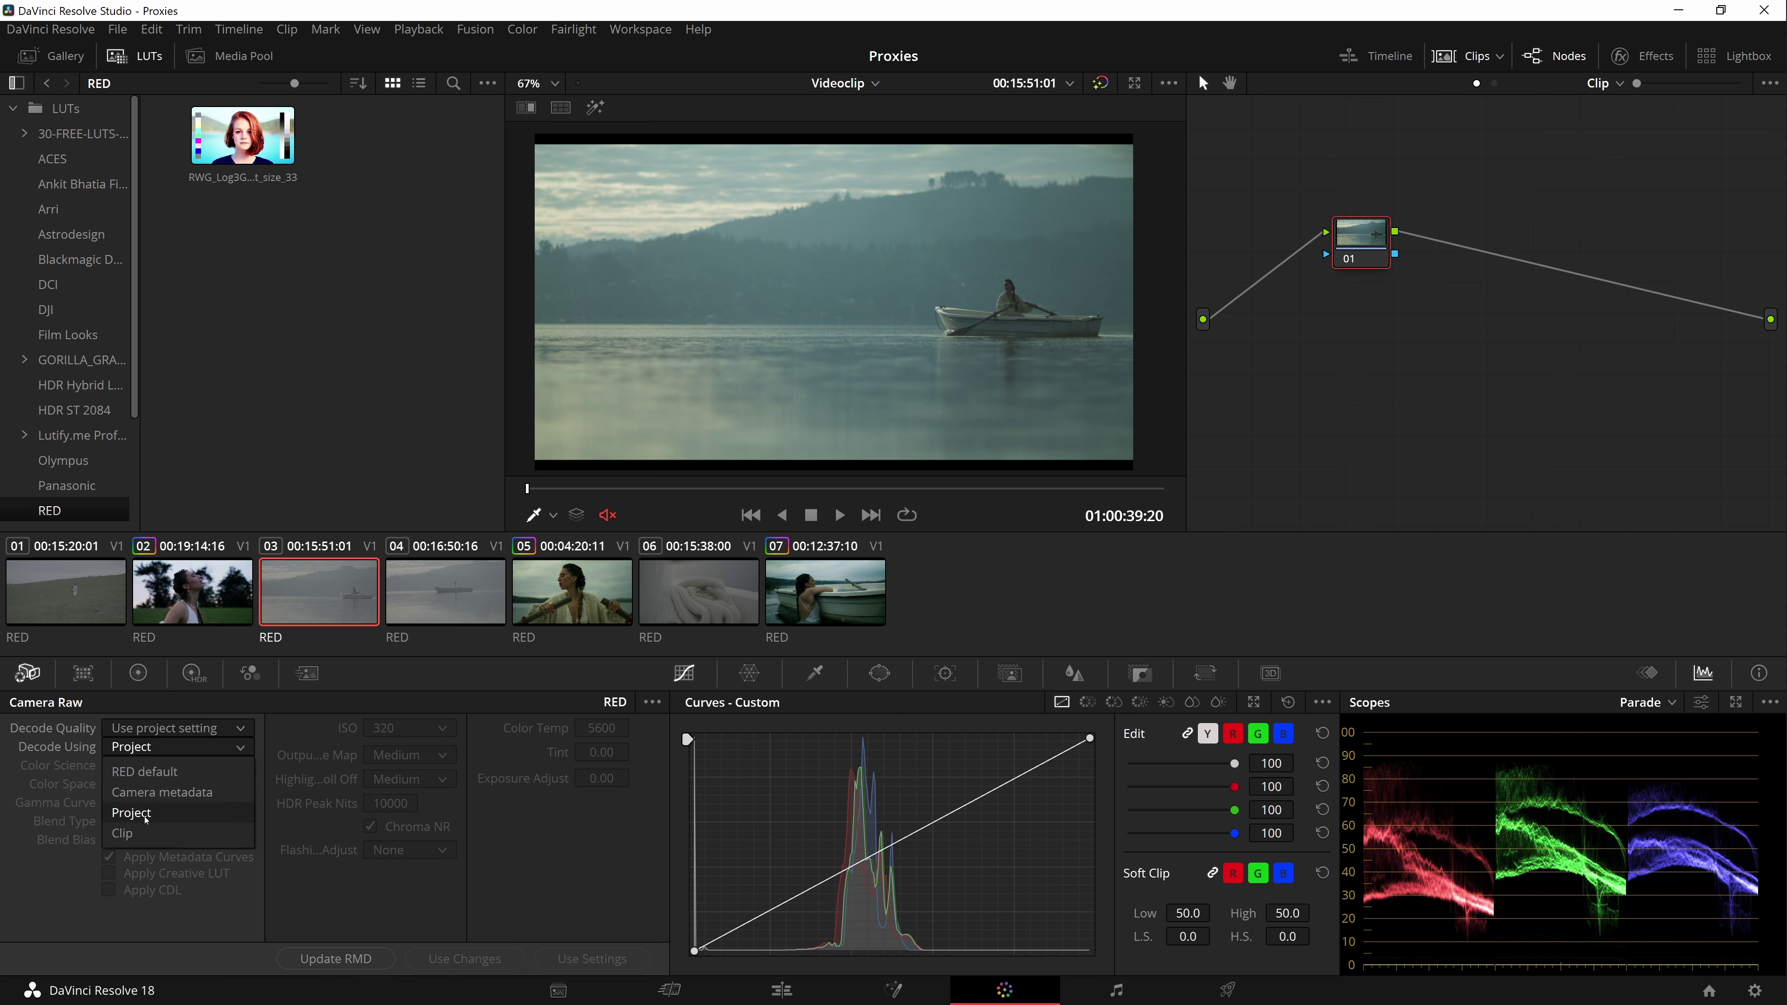
left_click(134, 815)
left_click(413, 732)
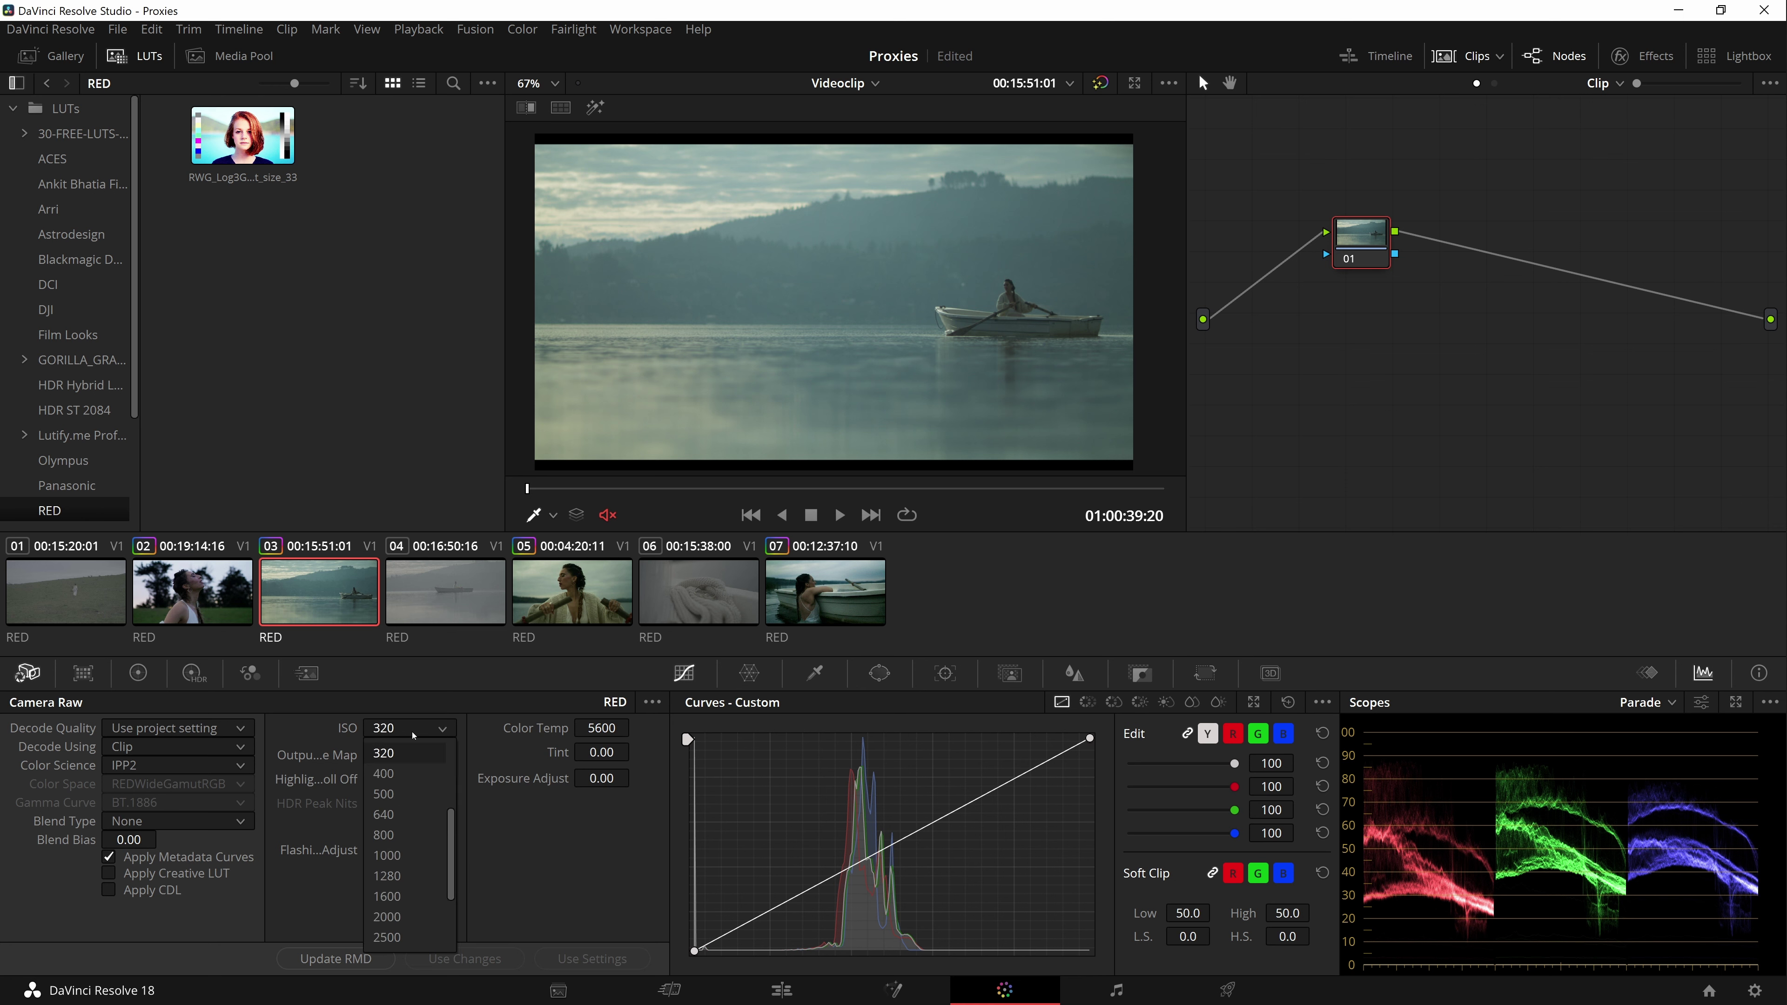
scroll(409, 774, "up", 2)
left_click(394, 855)
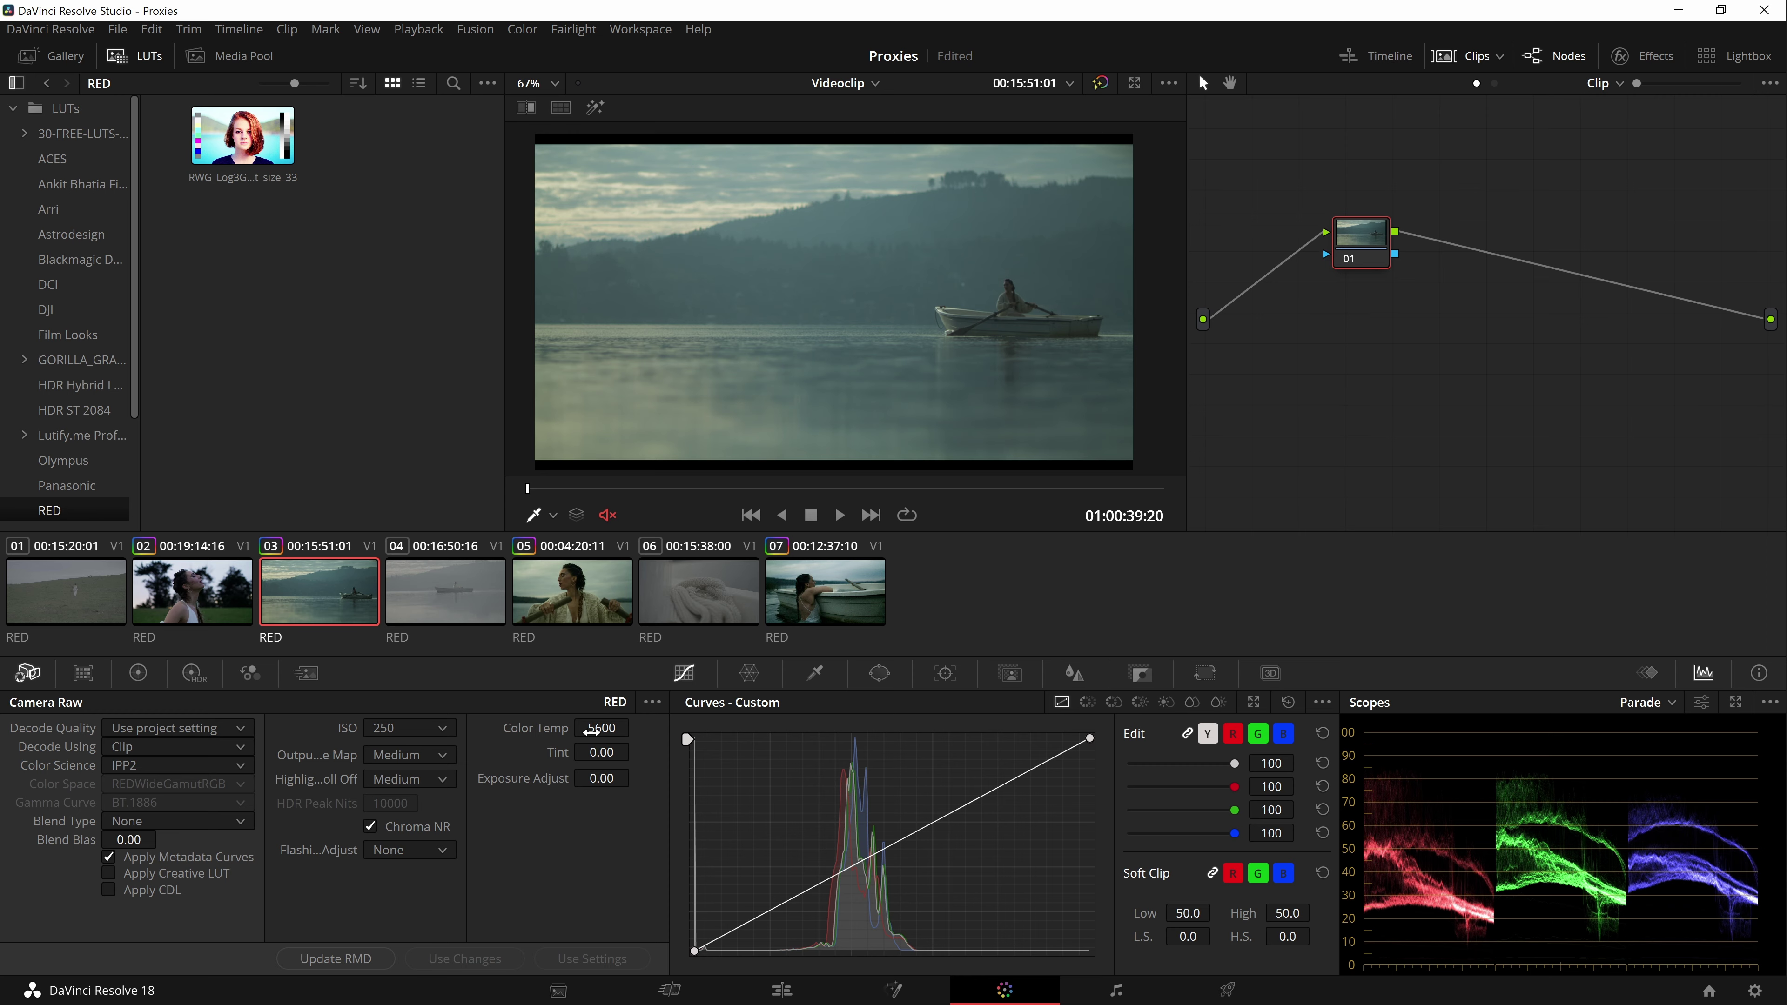
key("shift+9")
- Review the project's Camera RAW settings and close Project Settings without changes
left_click(526, 284)
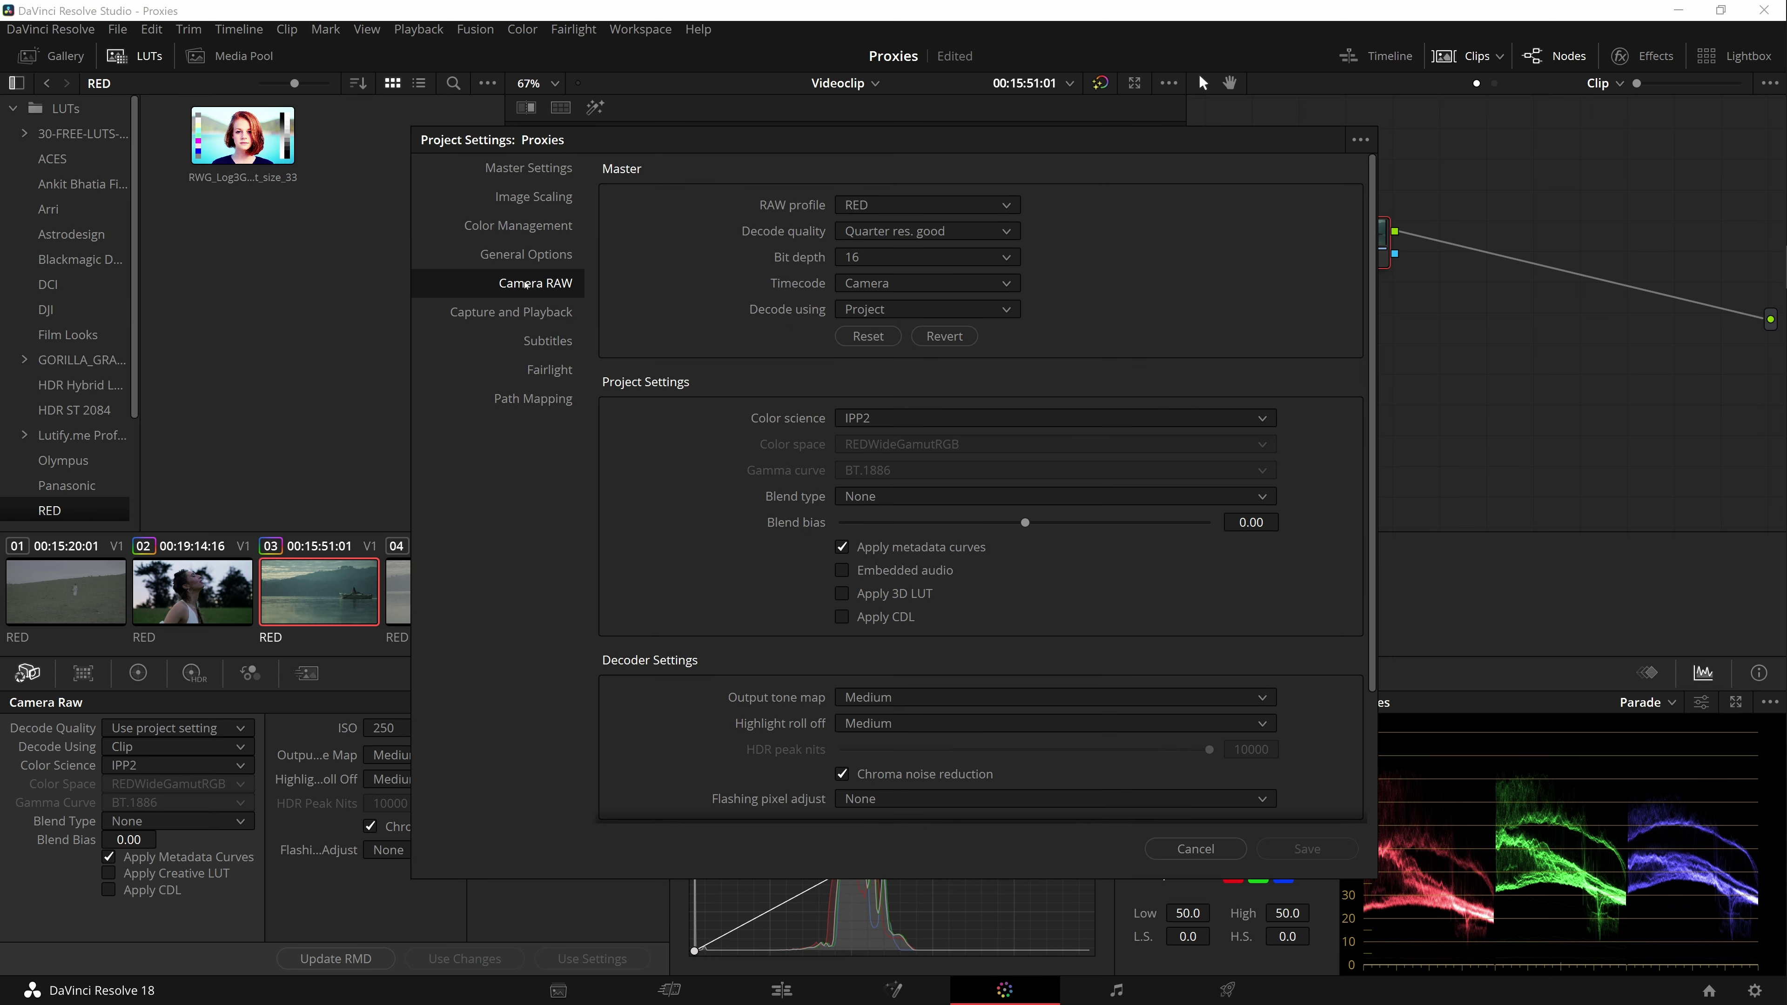
scroll(633, 457, "down", 2)
scroll(674, 595, "down", 3)
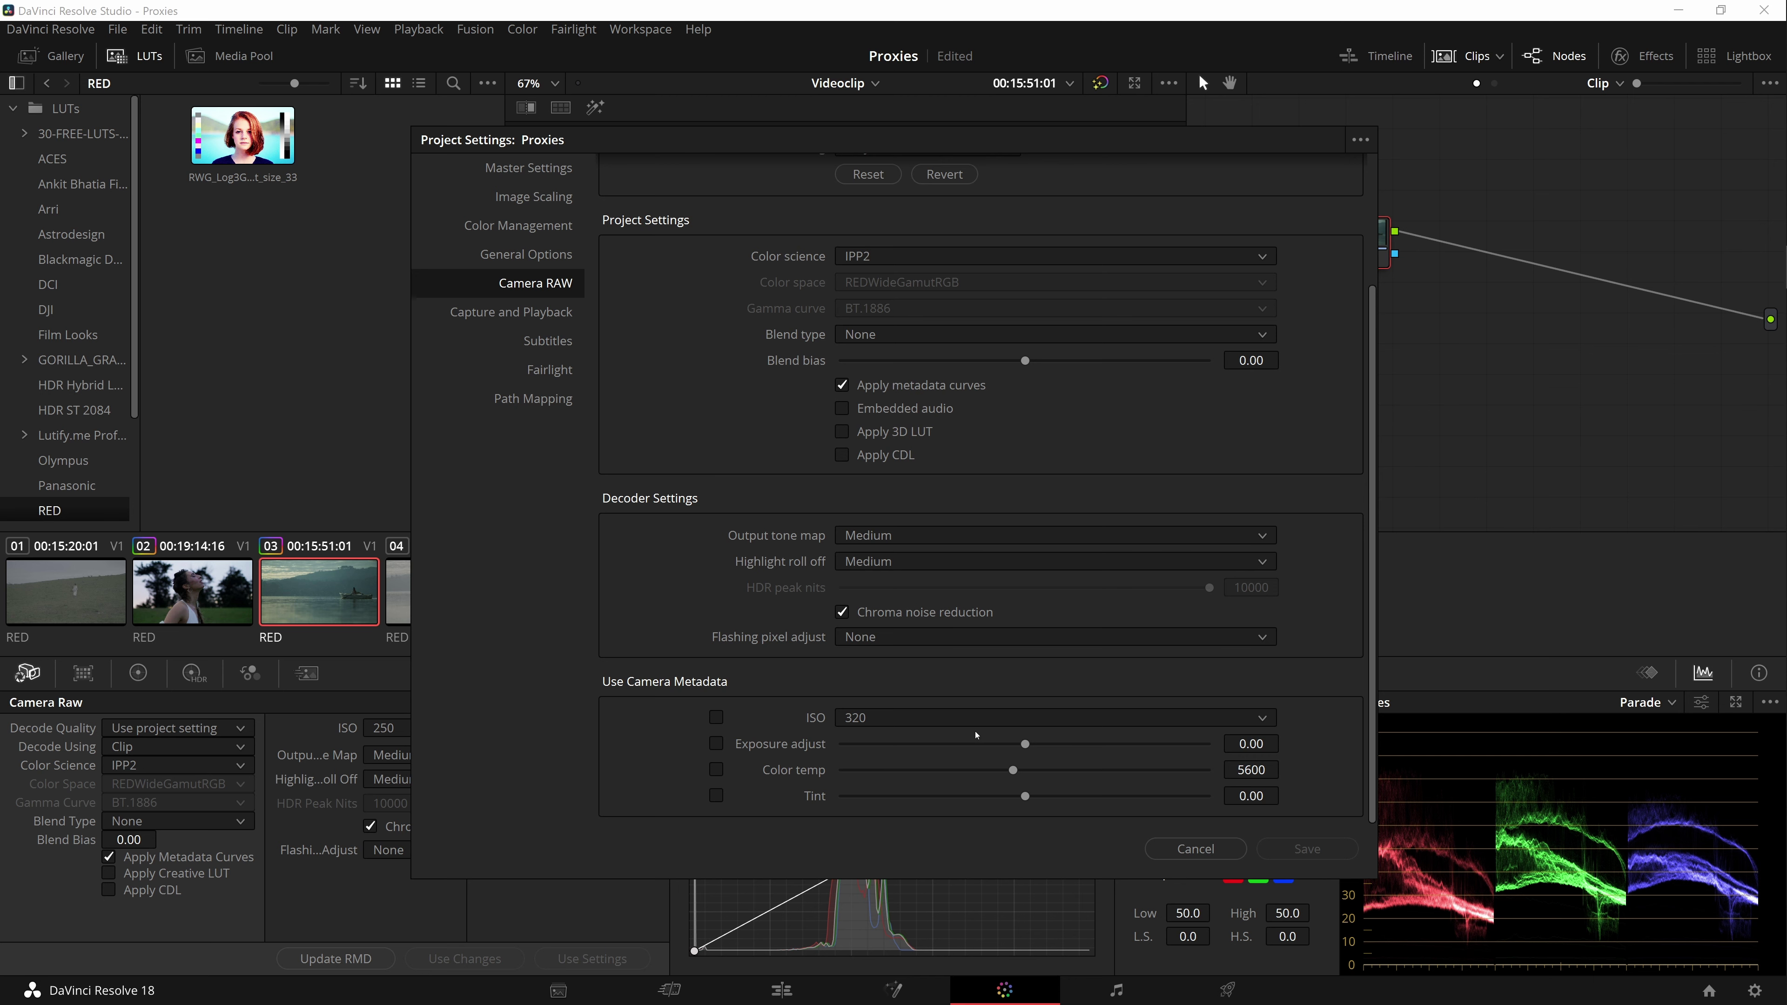
left_click(1196, 849)
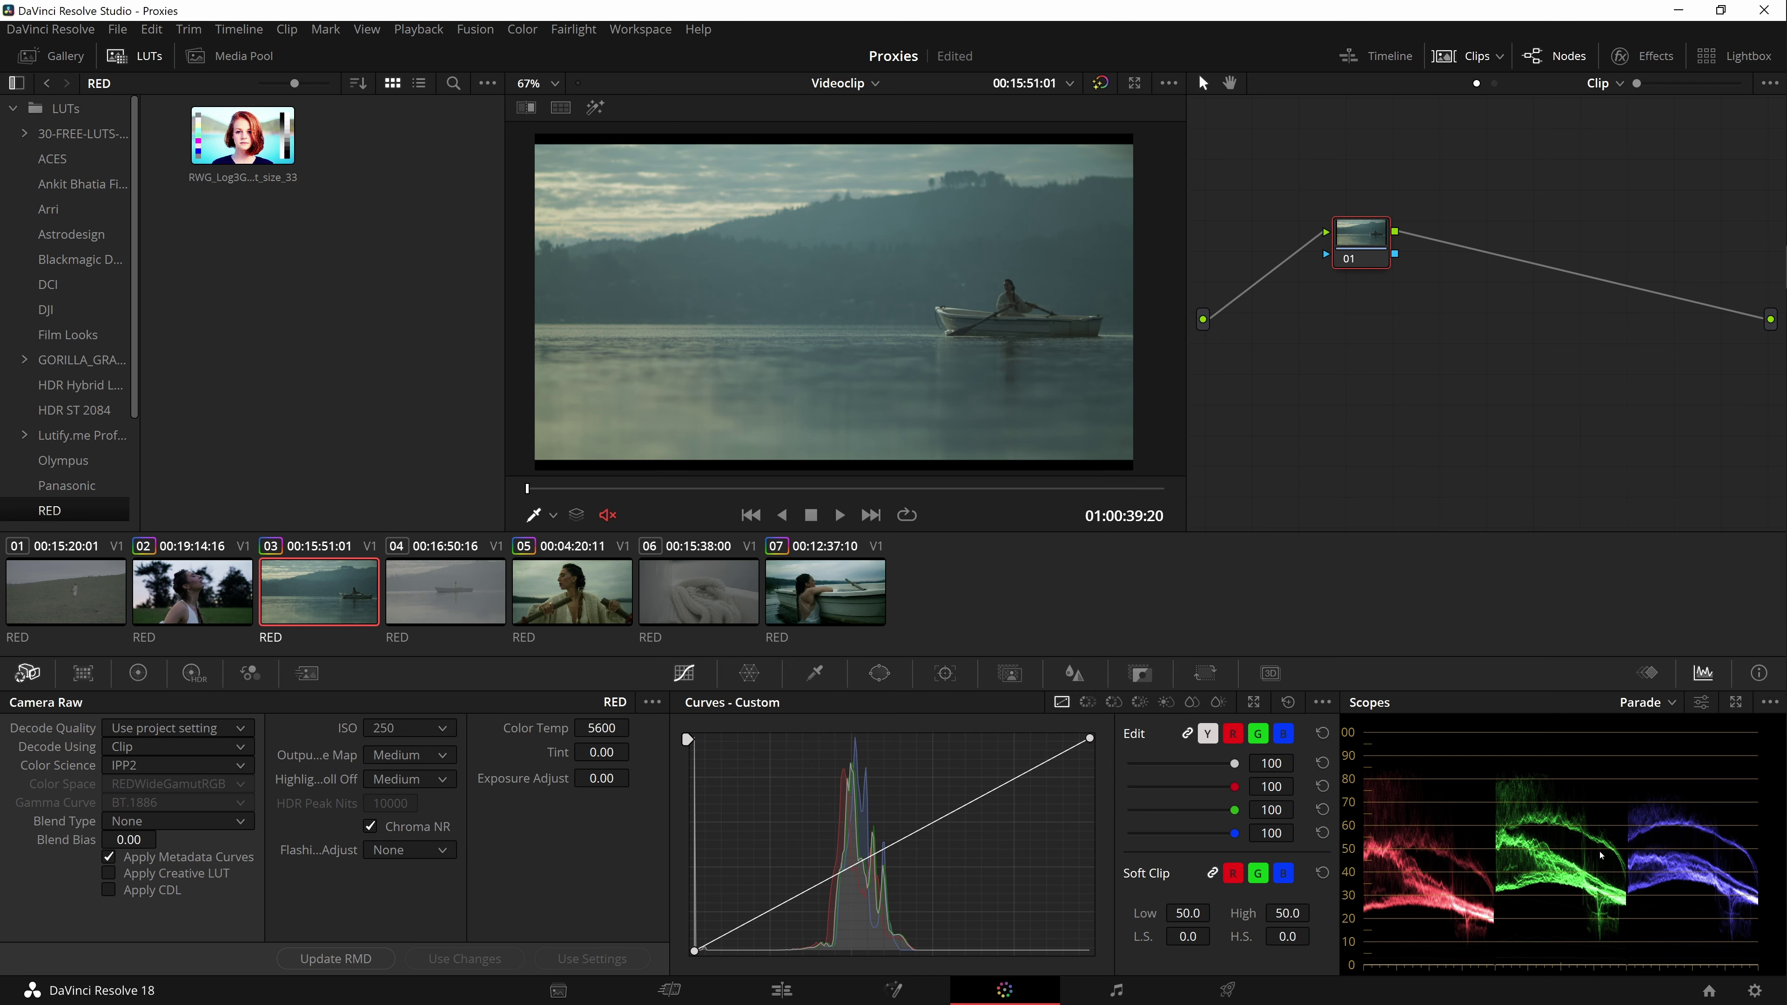
- Set lake clip 03's colour temperature to 5290
key("Home")
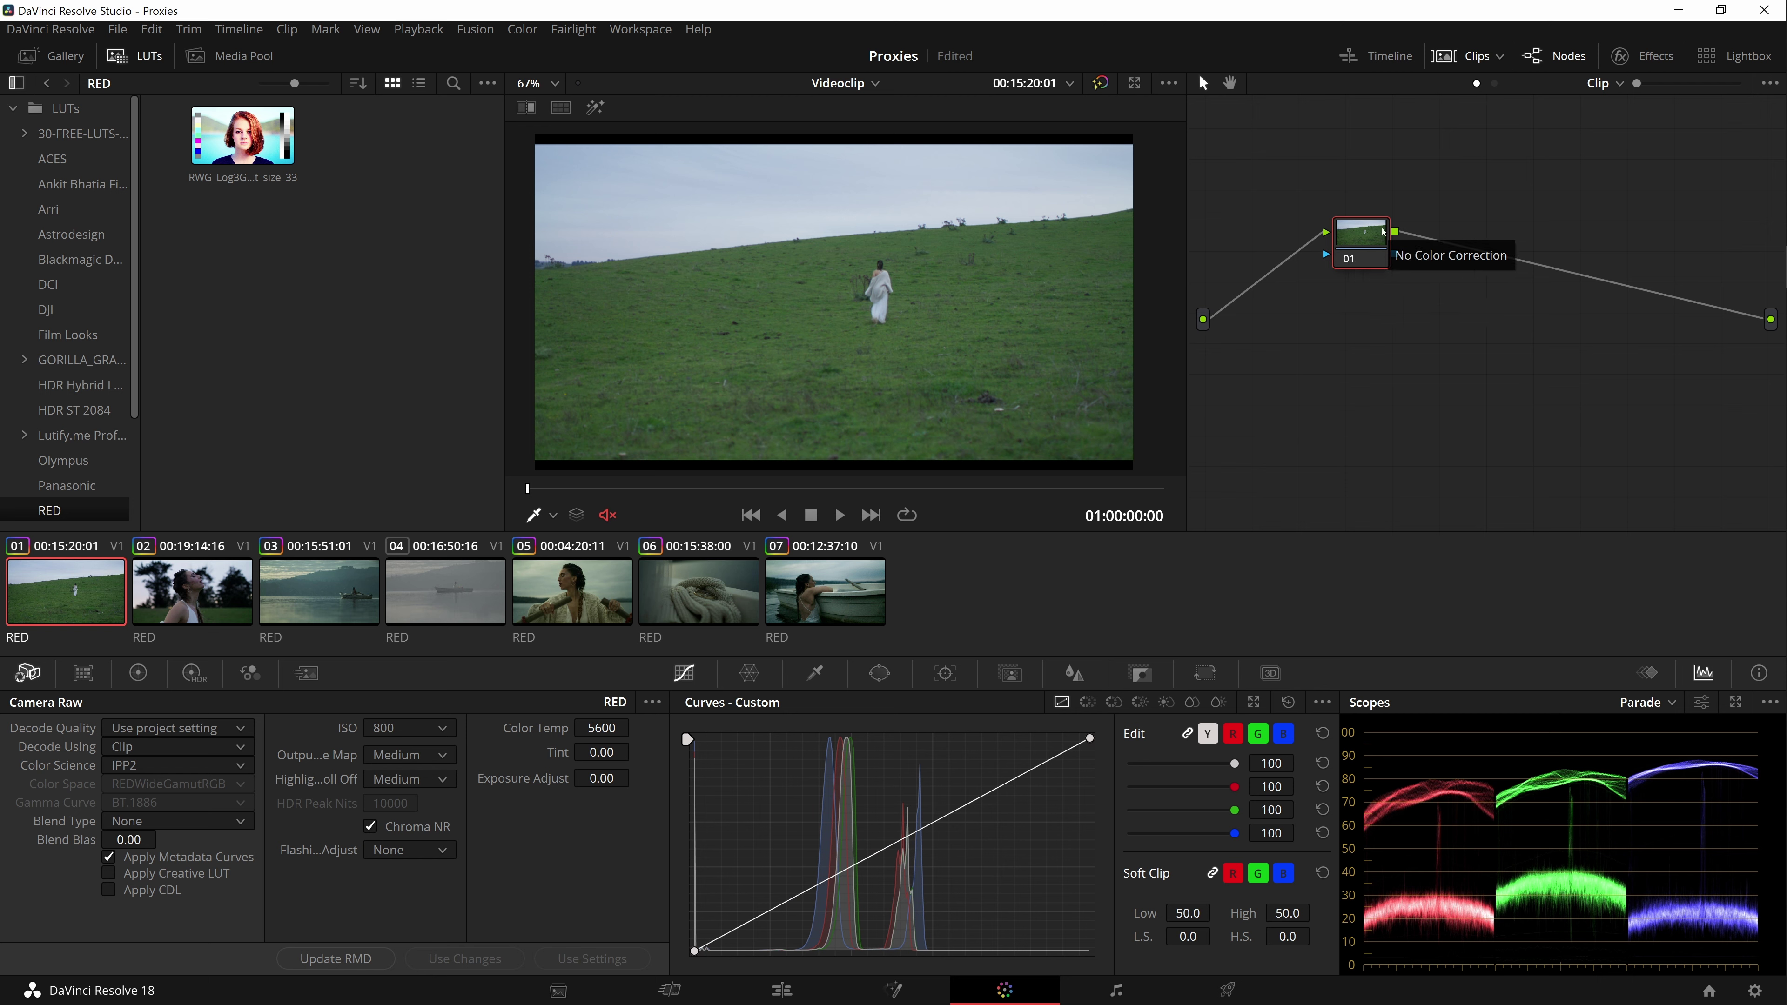
left_click(436, 593)
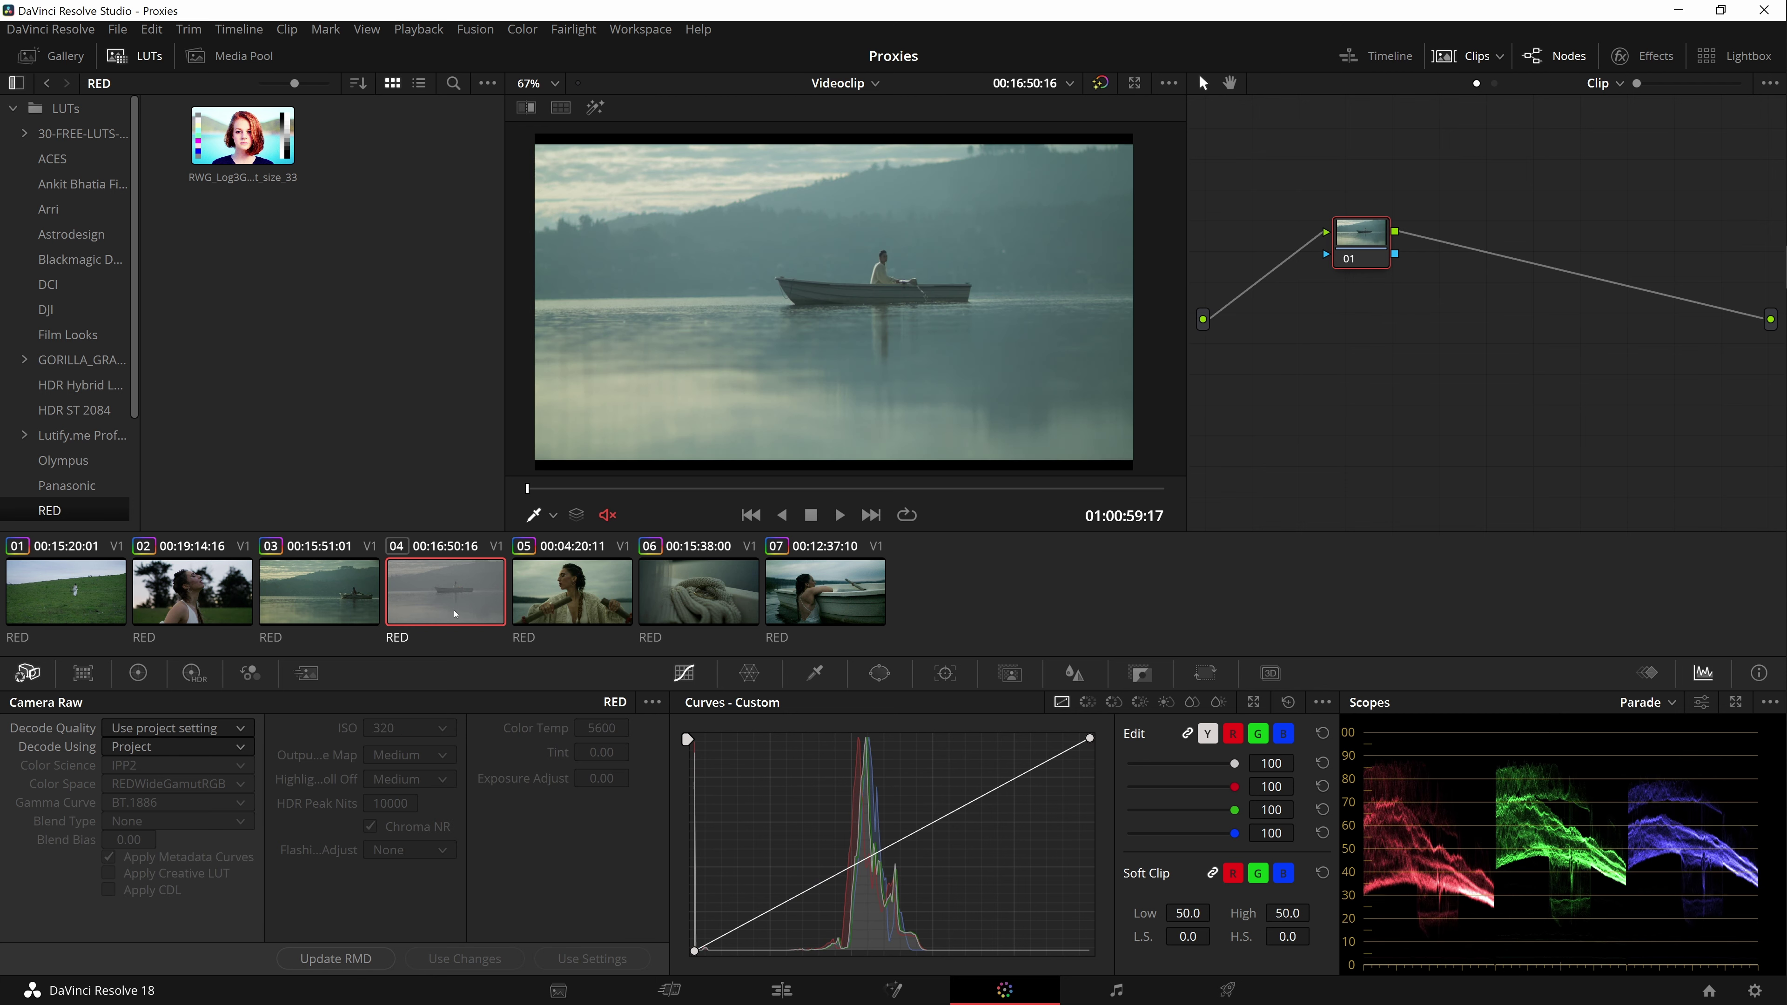
left_click(346, 593)
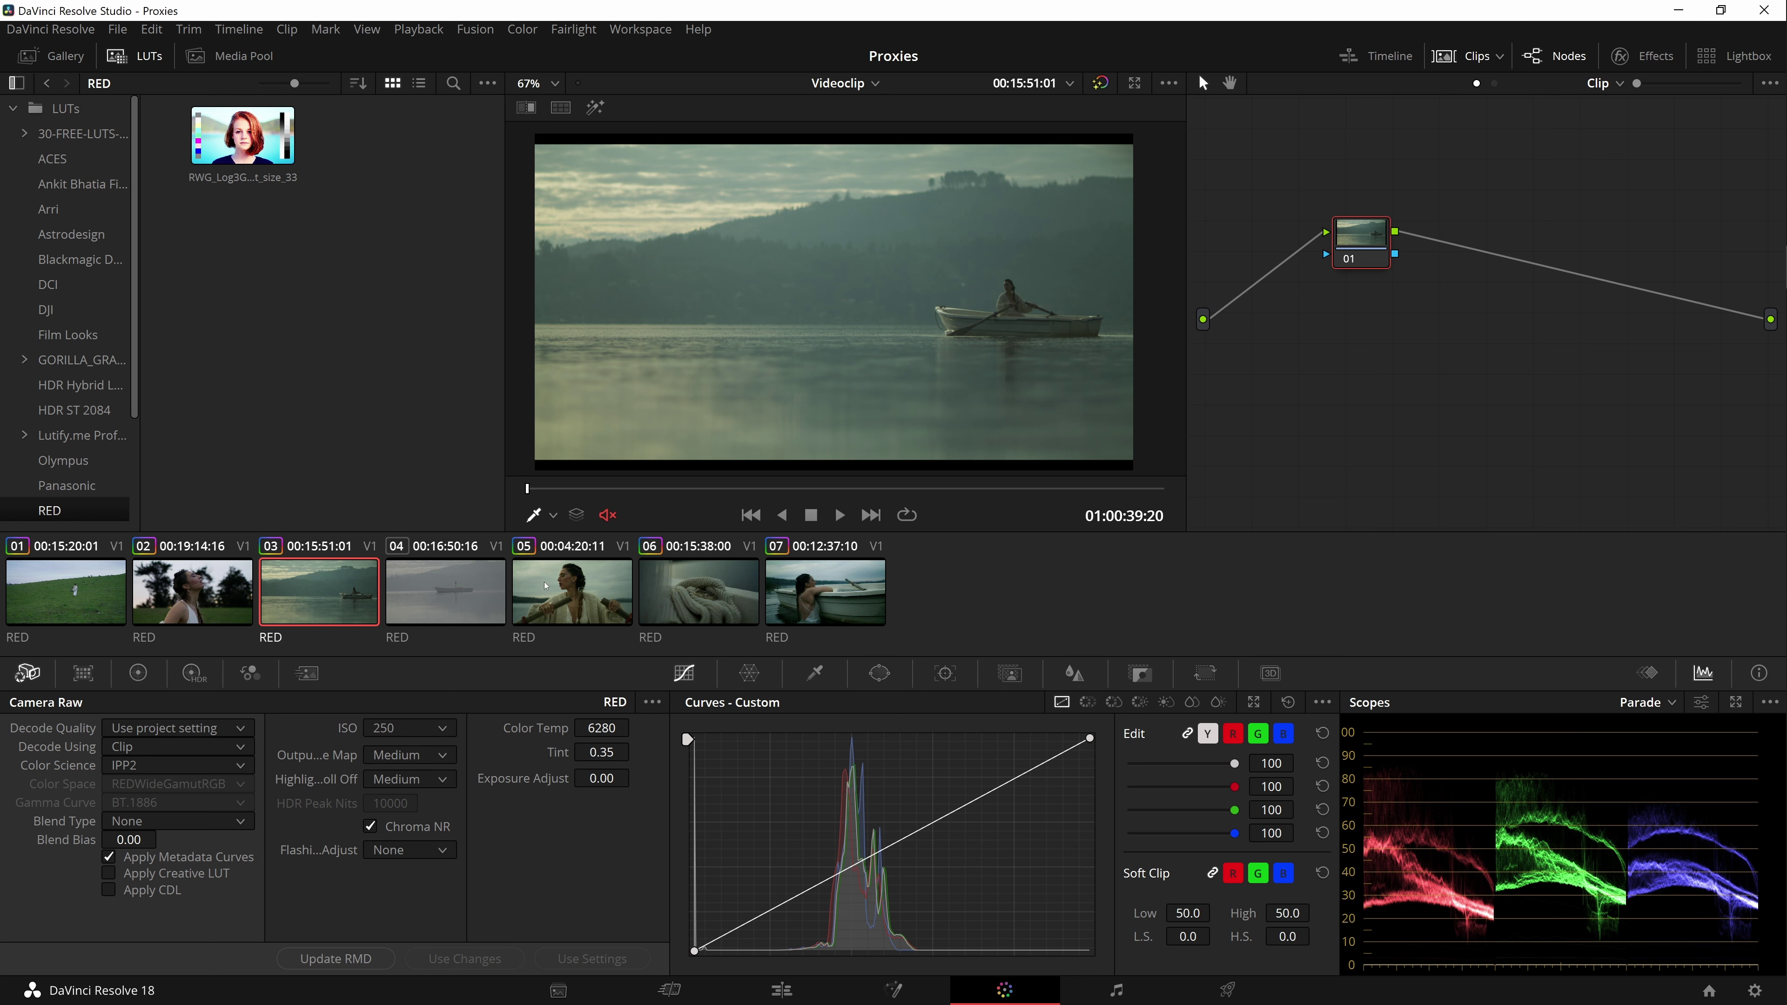
double_click(602, 728)
type("7100")
key("Return")
type("5290")
key("Return")
- Copy clip 03's raw settings (ISO 250, tint 0.35) onto clip 04 with Use Settings
left_click(443, 598)
left_click(355, 618, "ctrl")
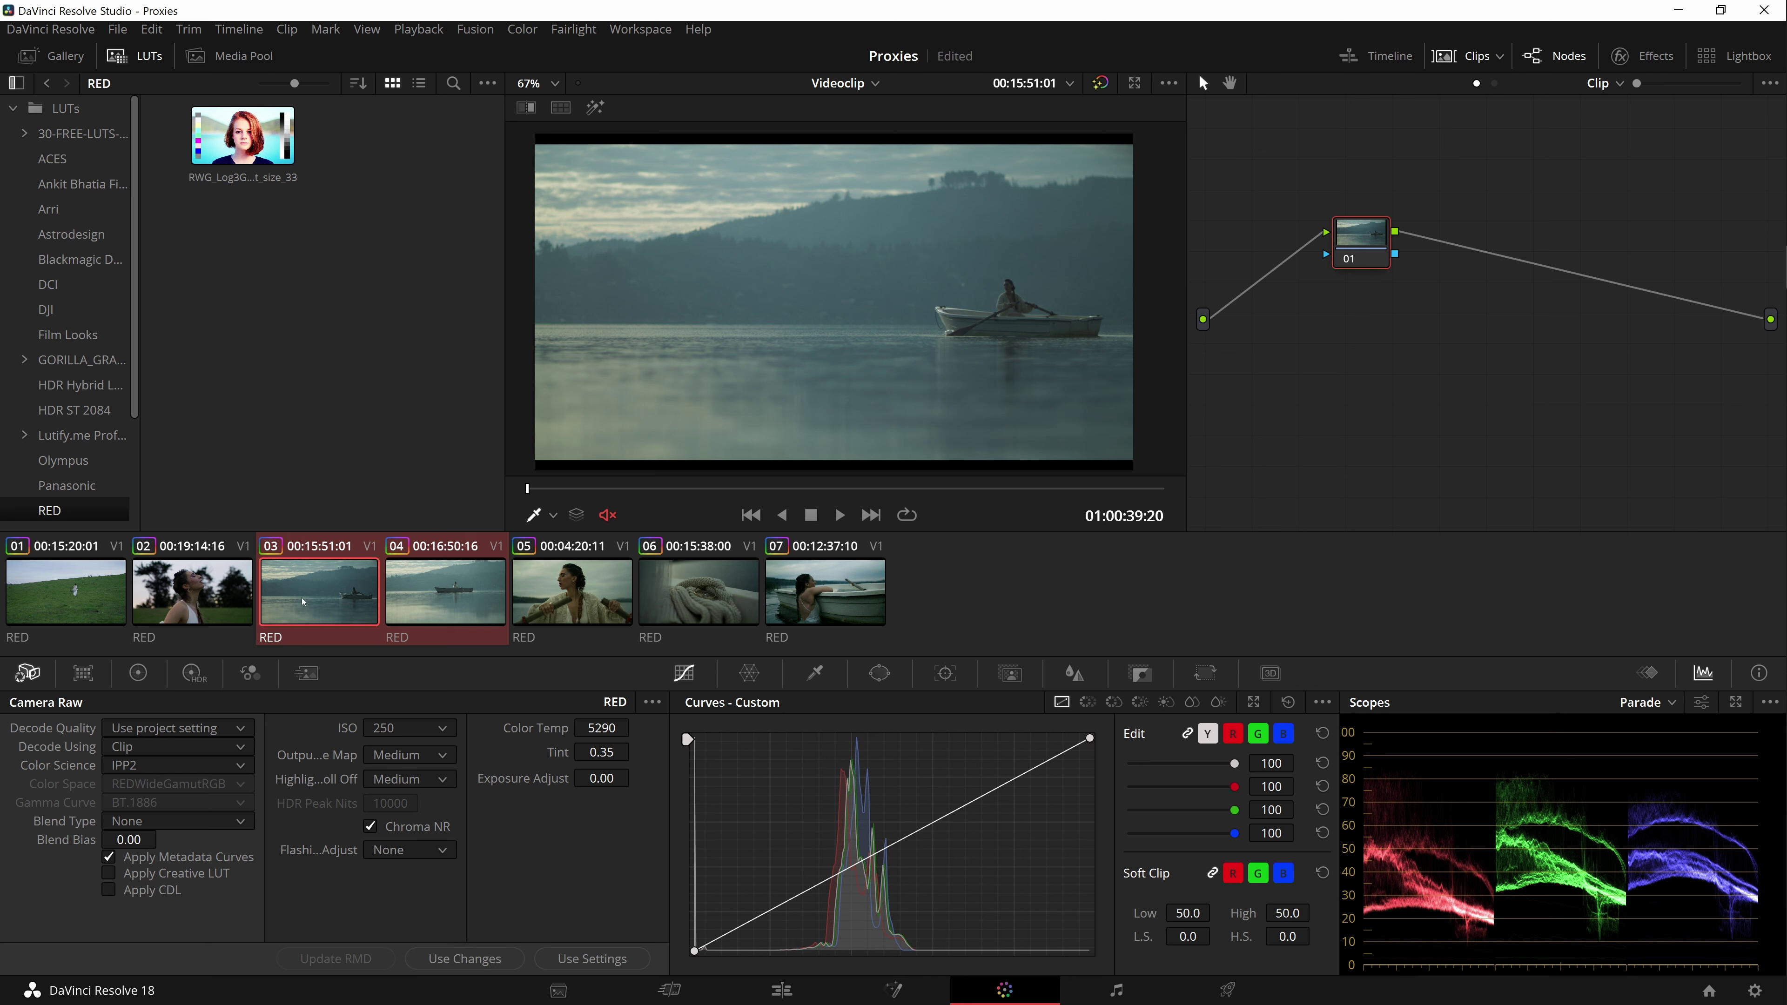
left_click(456, 590)
left_click(333, 589, "shift")
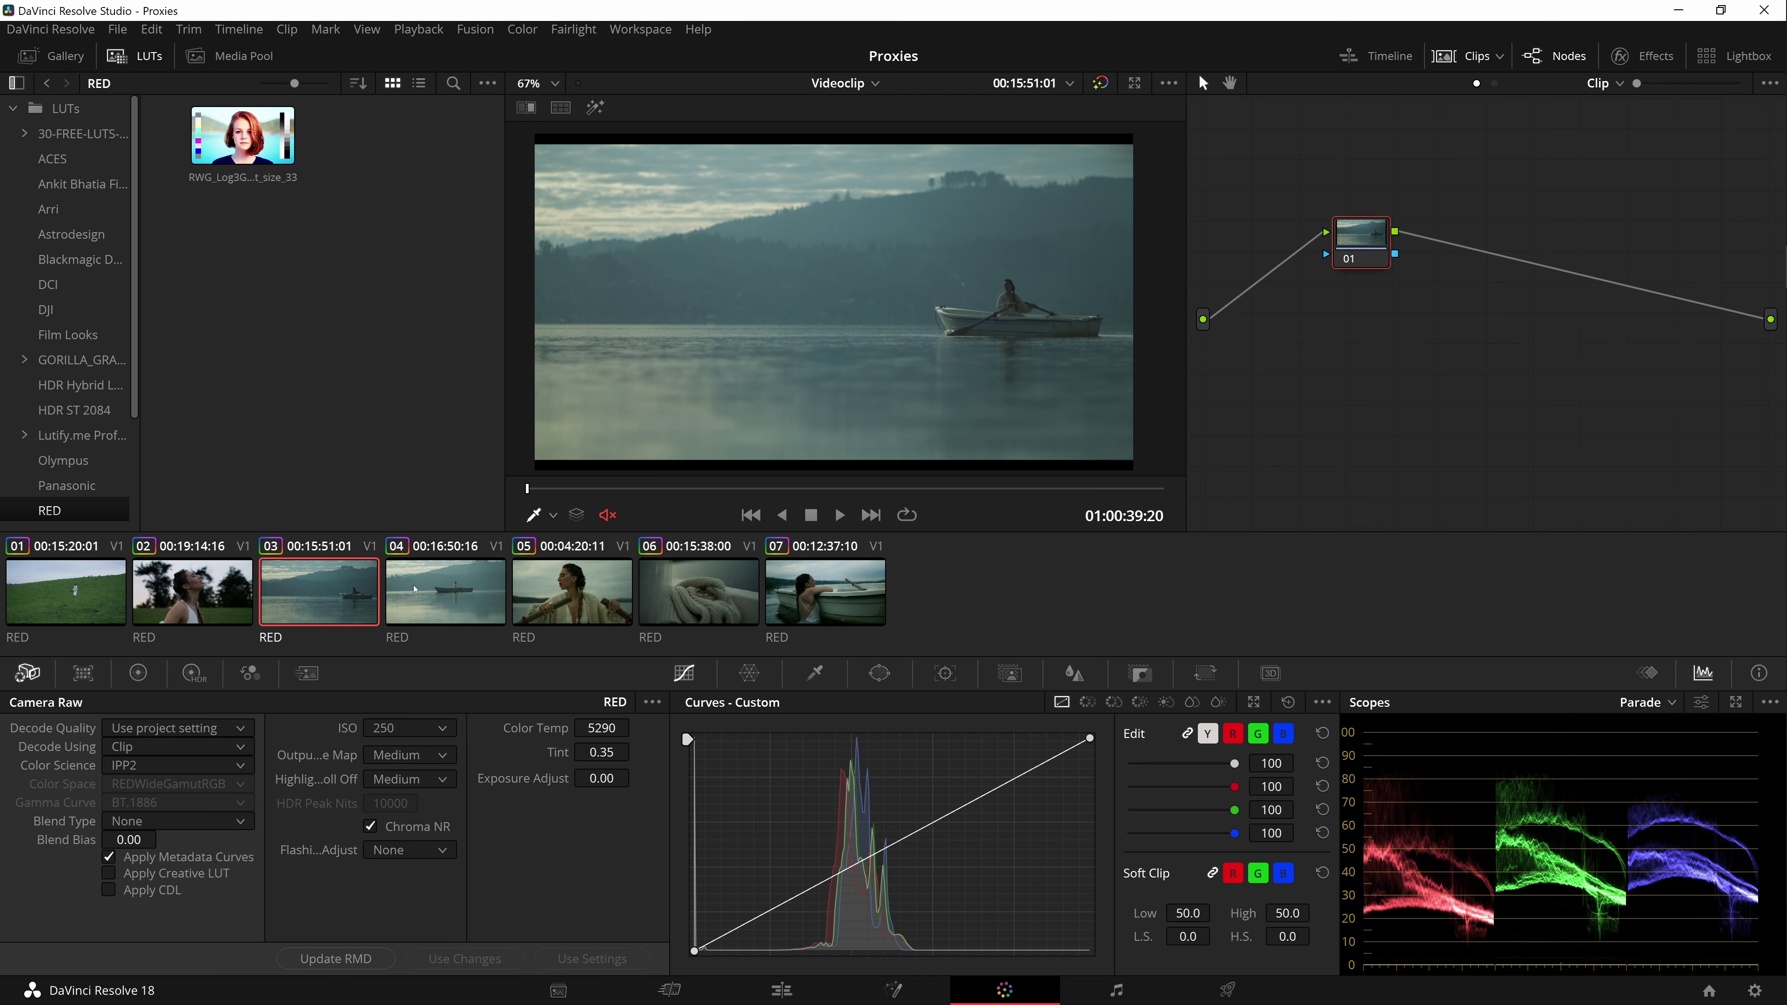
left_click(593, 959)
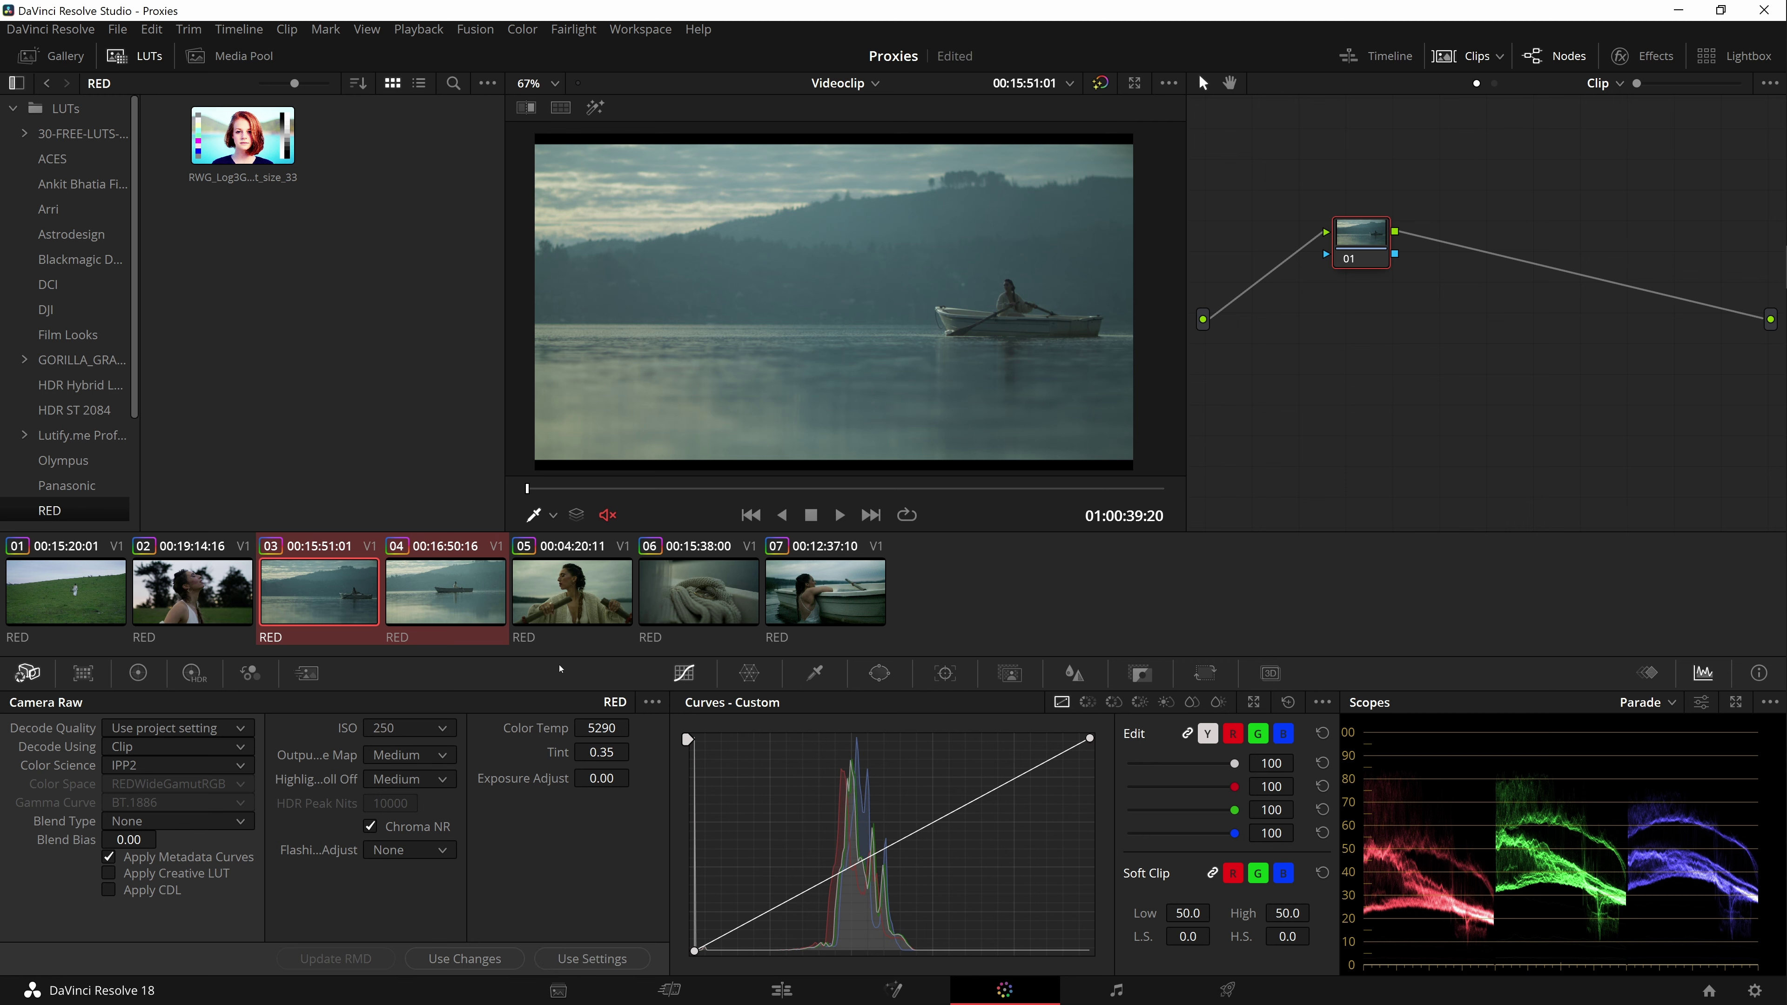
left_click(441, 600)
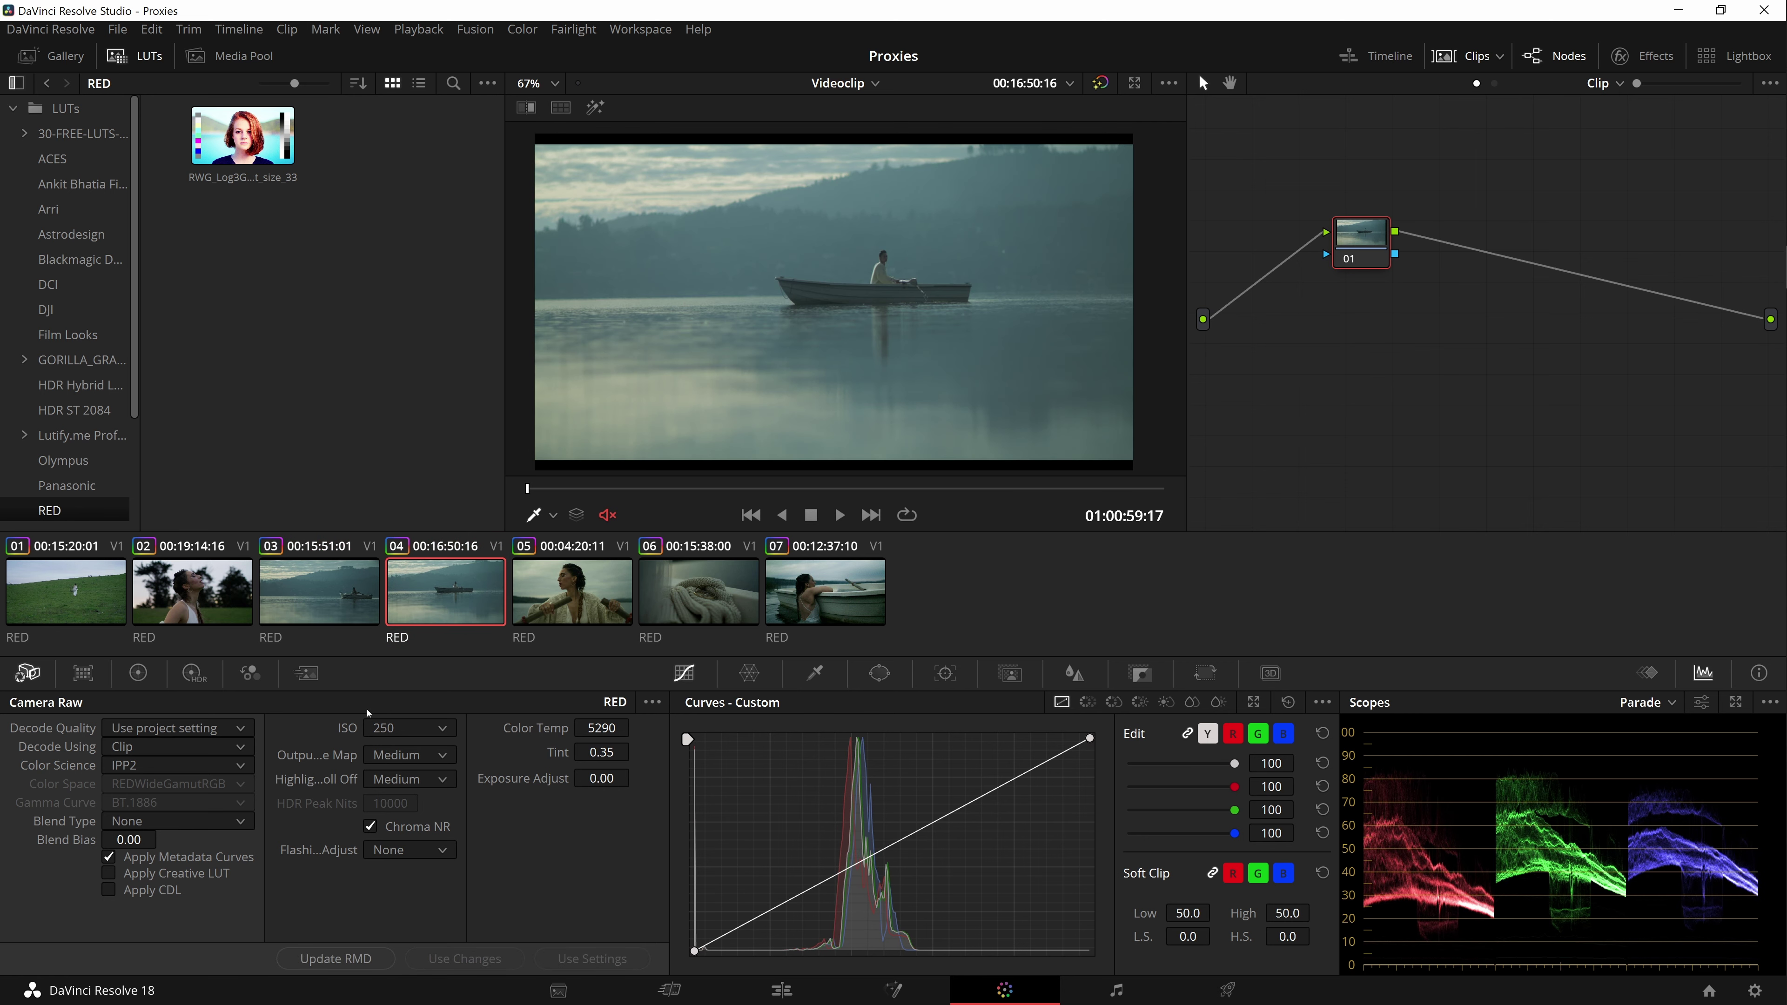
left_click(373, 623, "shift")
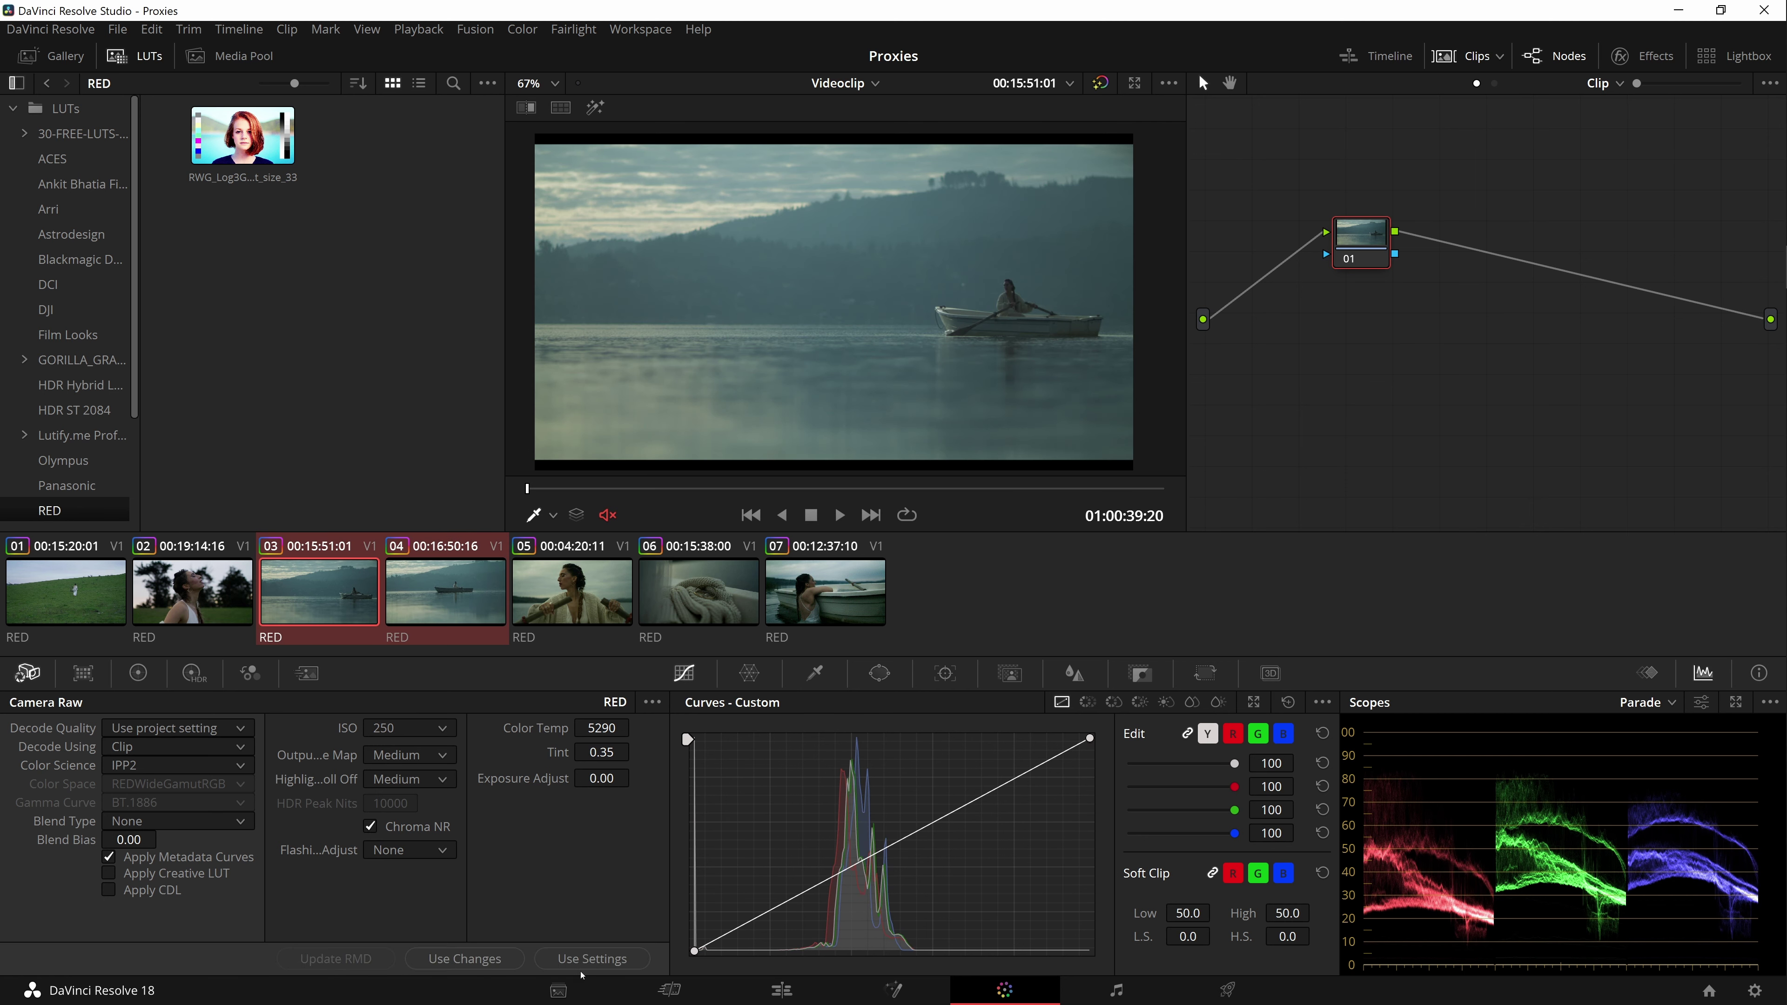
left_click(341, 611)
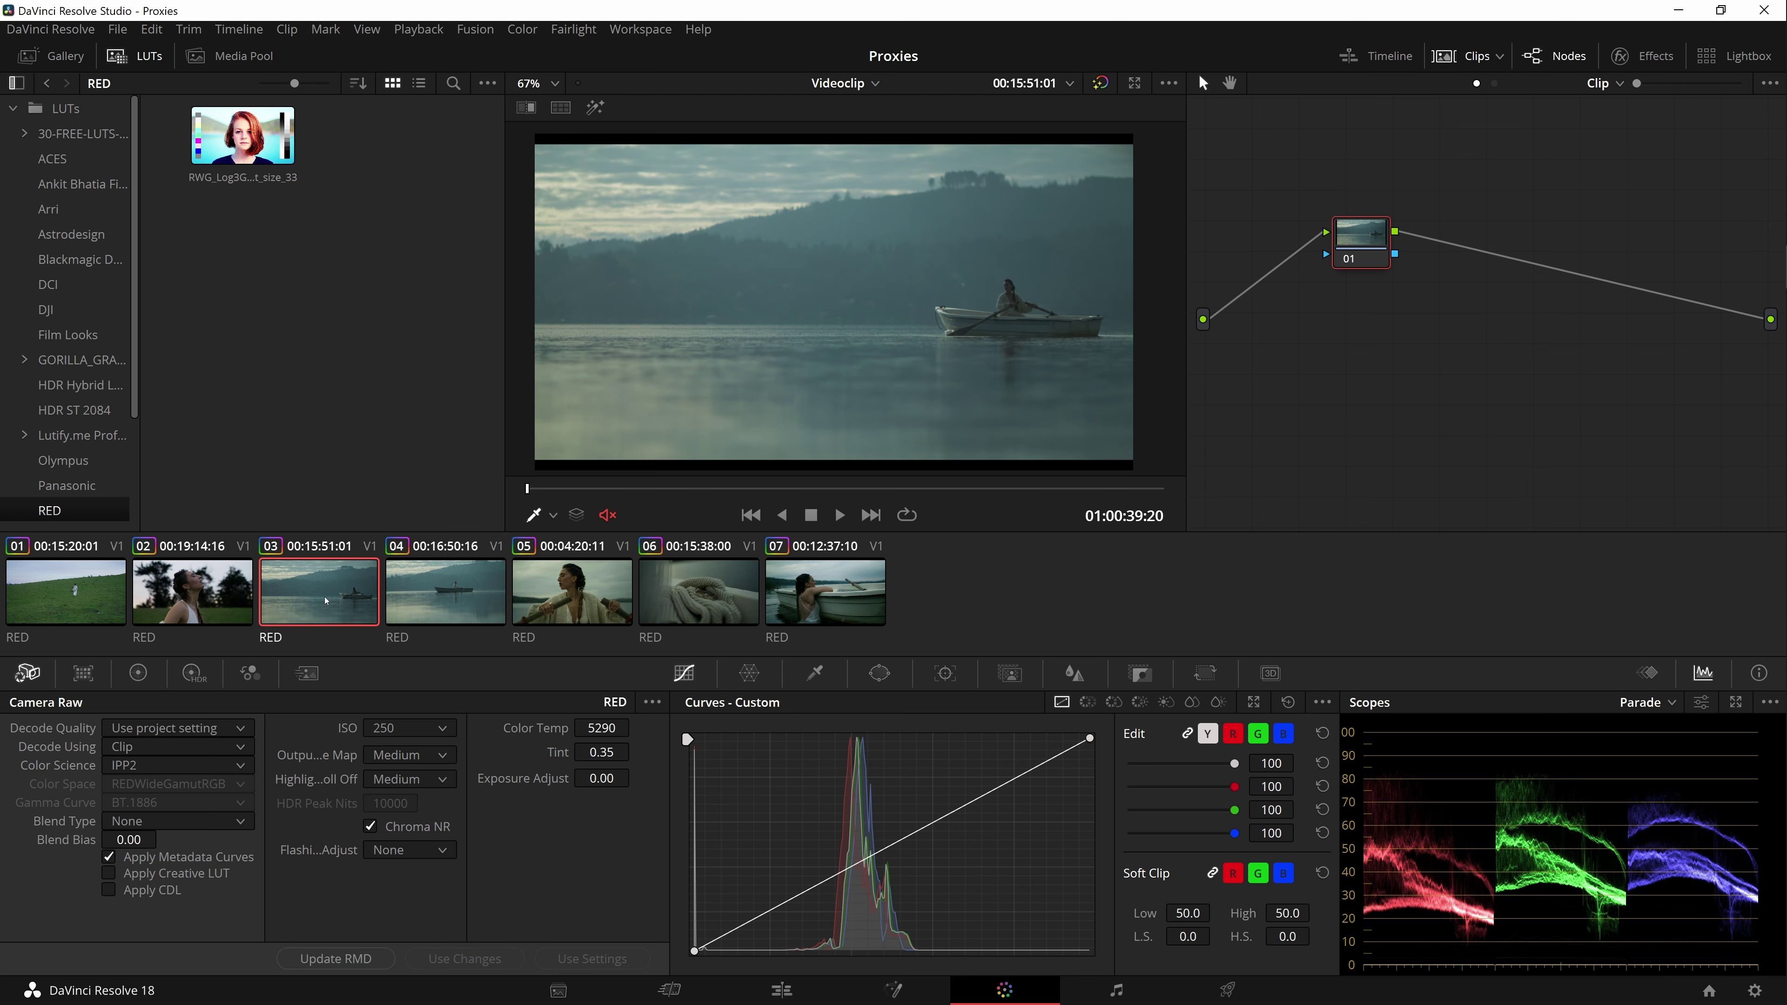
- Review the raw values on clips 06 and 04, then return to clip 03
left_click(747, 593)
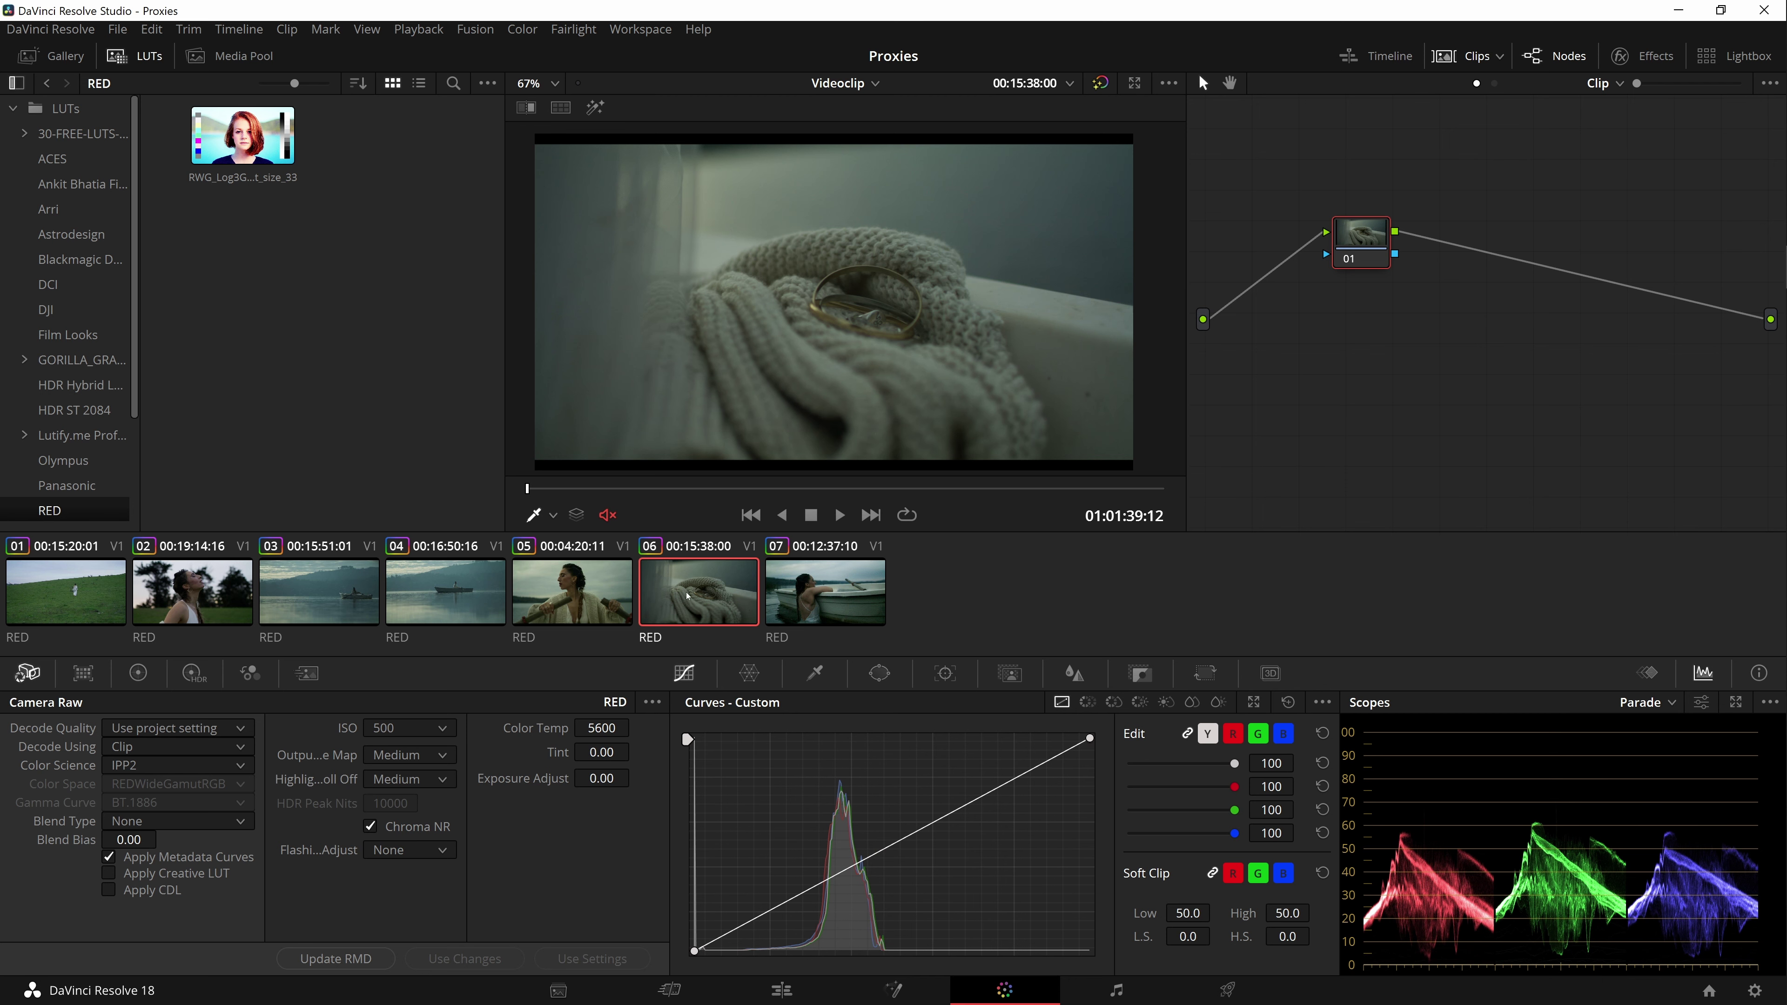
left_click(398, 602)
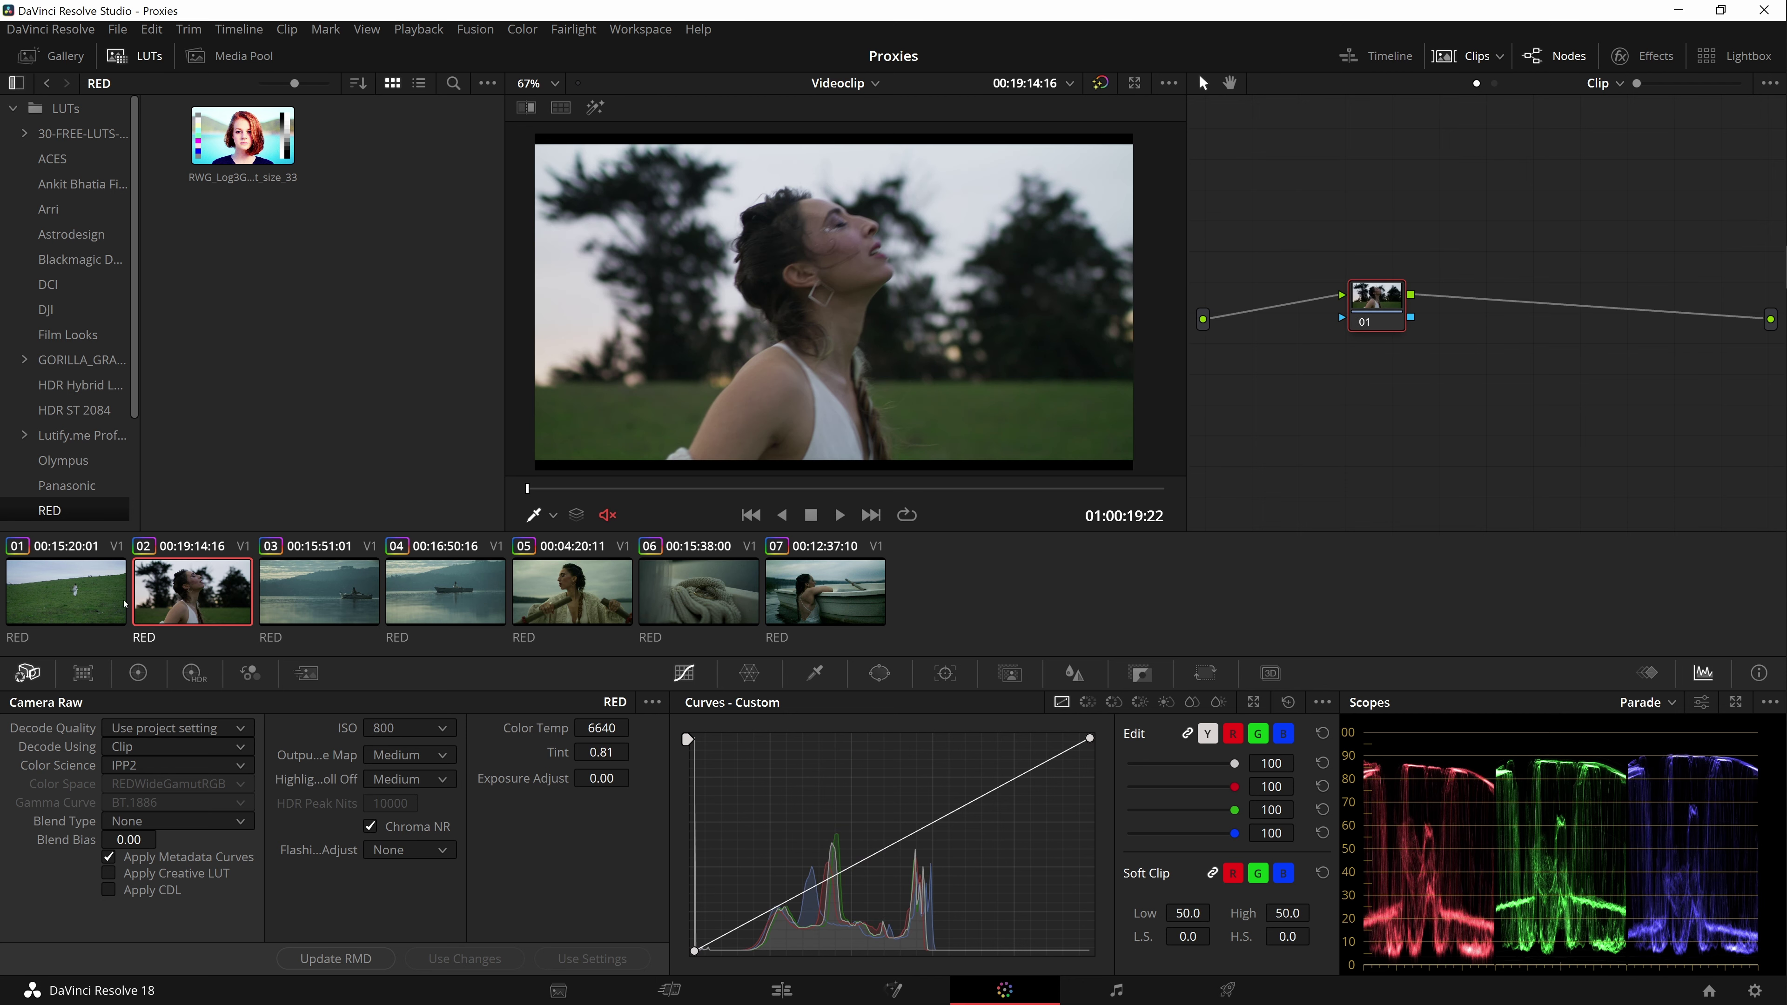
key("Home")
left_click(336, 592)
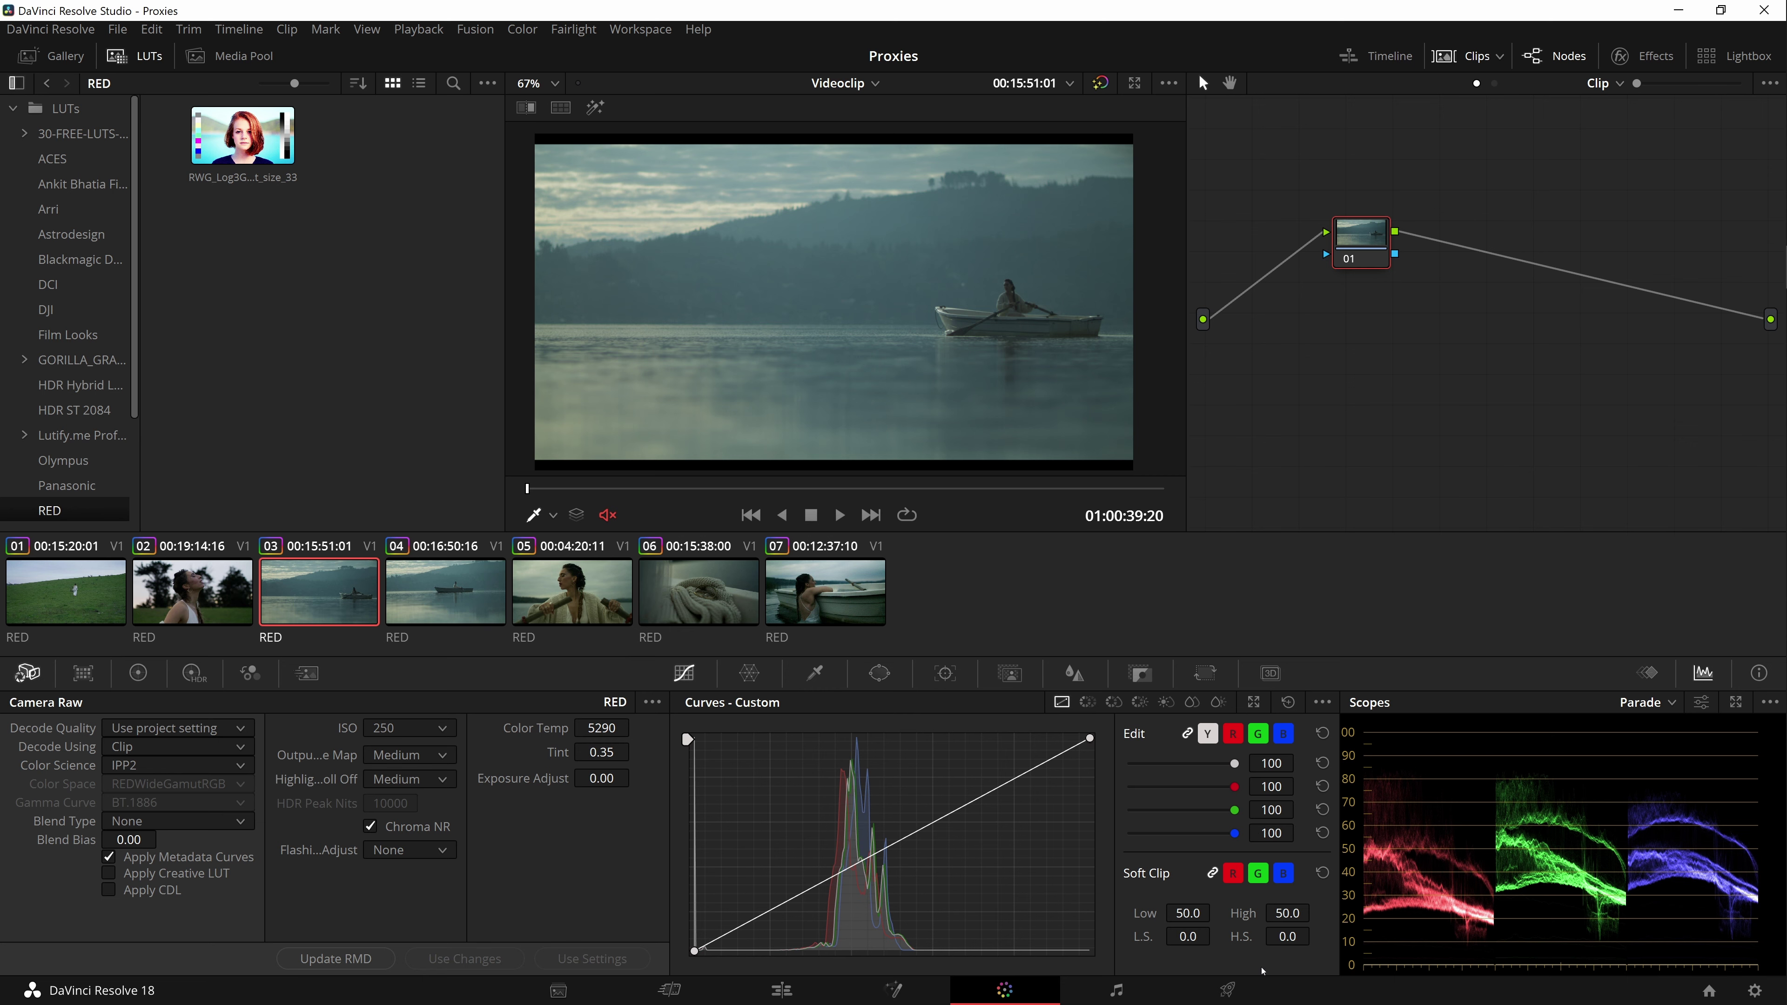
- Switch to the Deliver page, scrub to 01:00:56:23, and reopen Project Settings on Camera RAW
left_click(1226, 990)
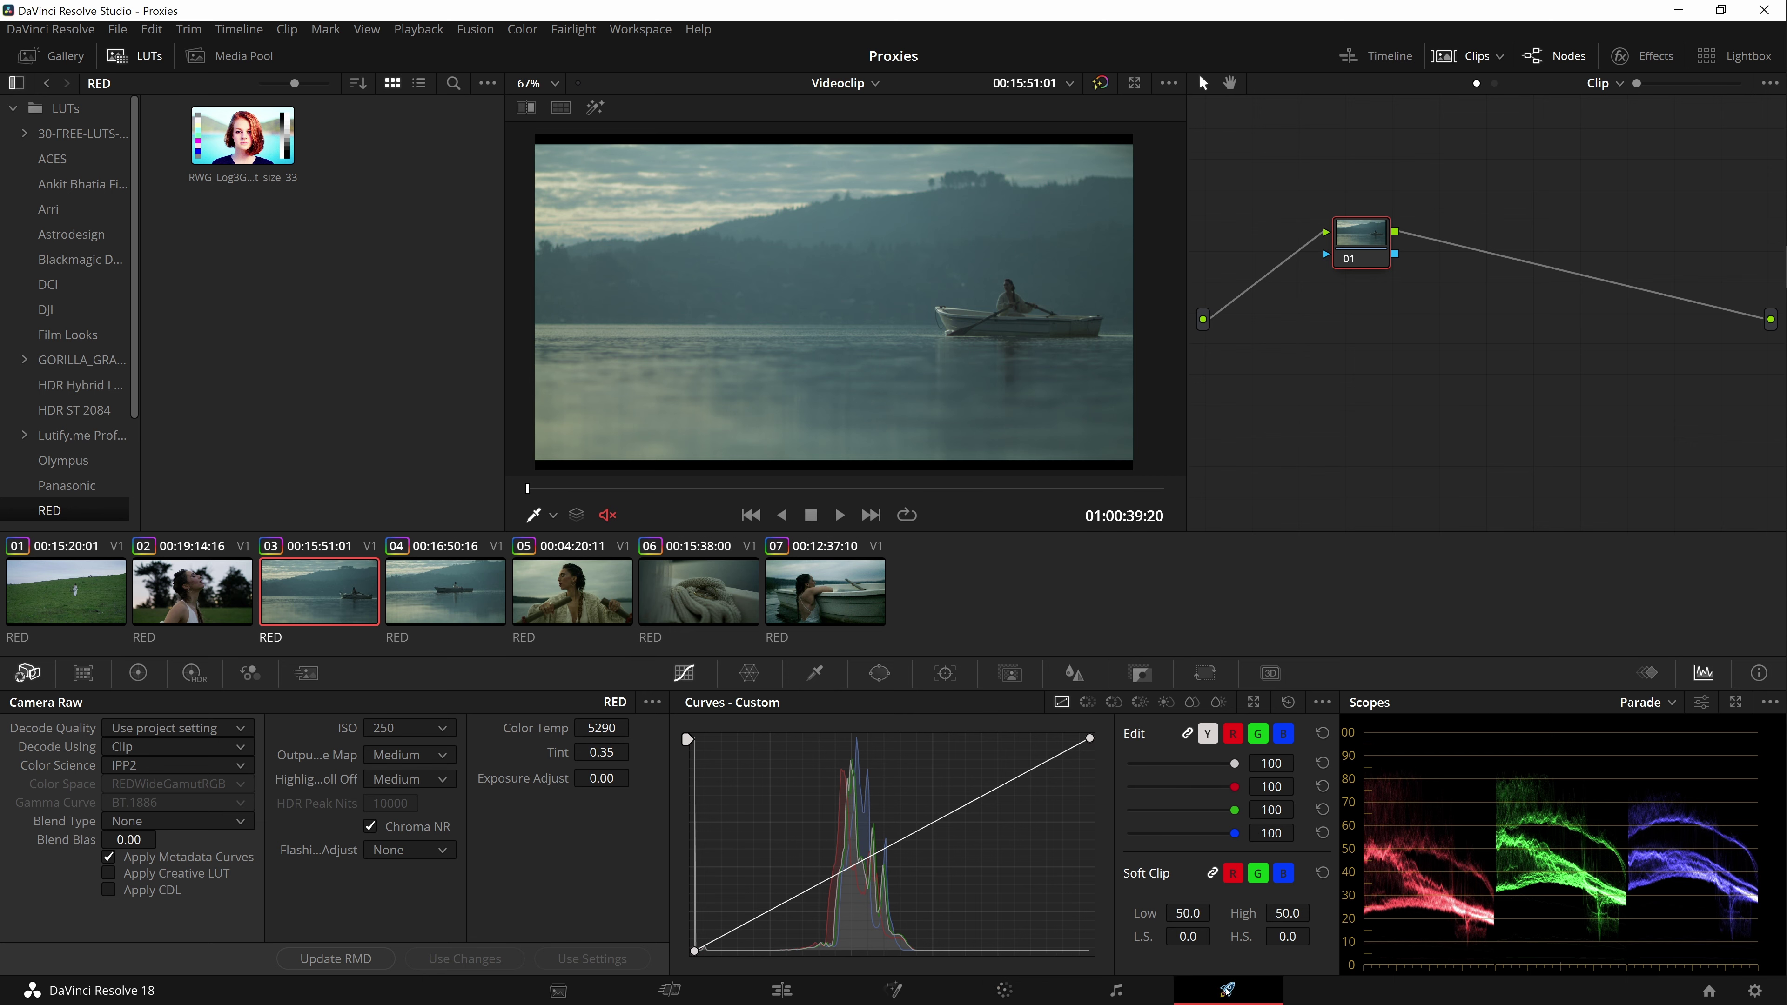
scroll(400, 638, "down", 1)
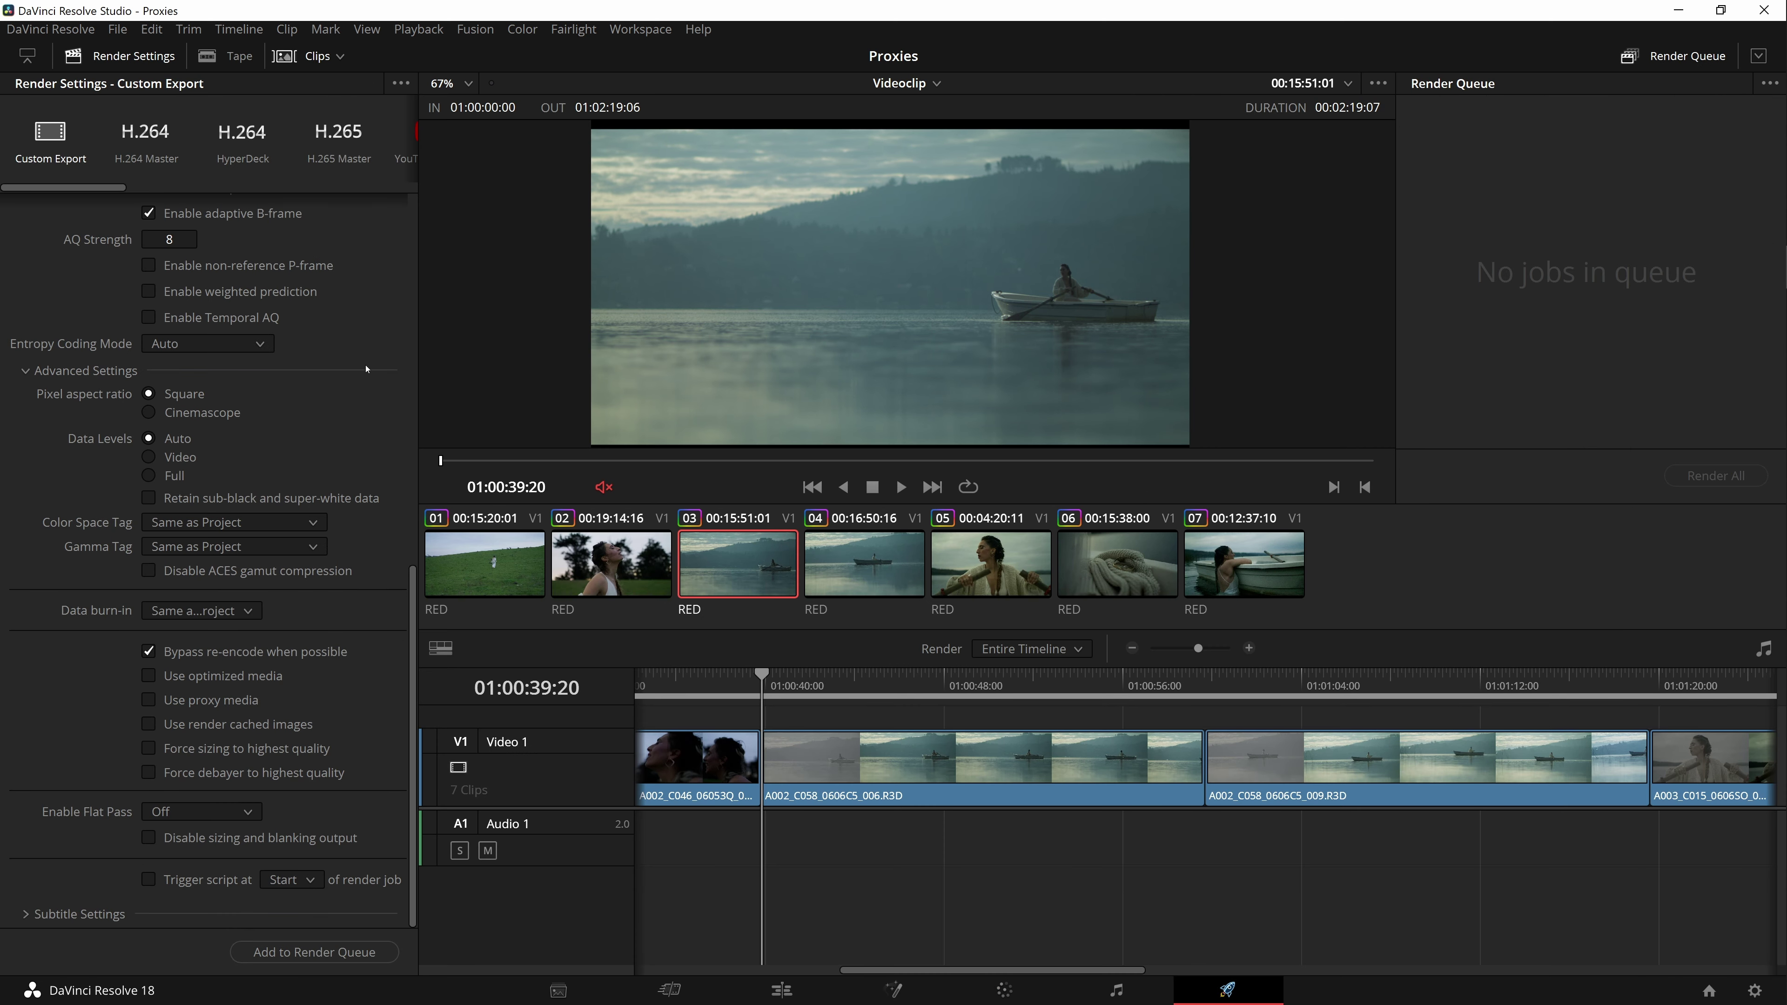
scroll(380, 331, "up", 3)
scroll(408, 295, "up", 5)
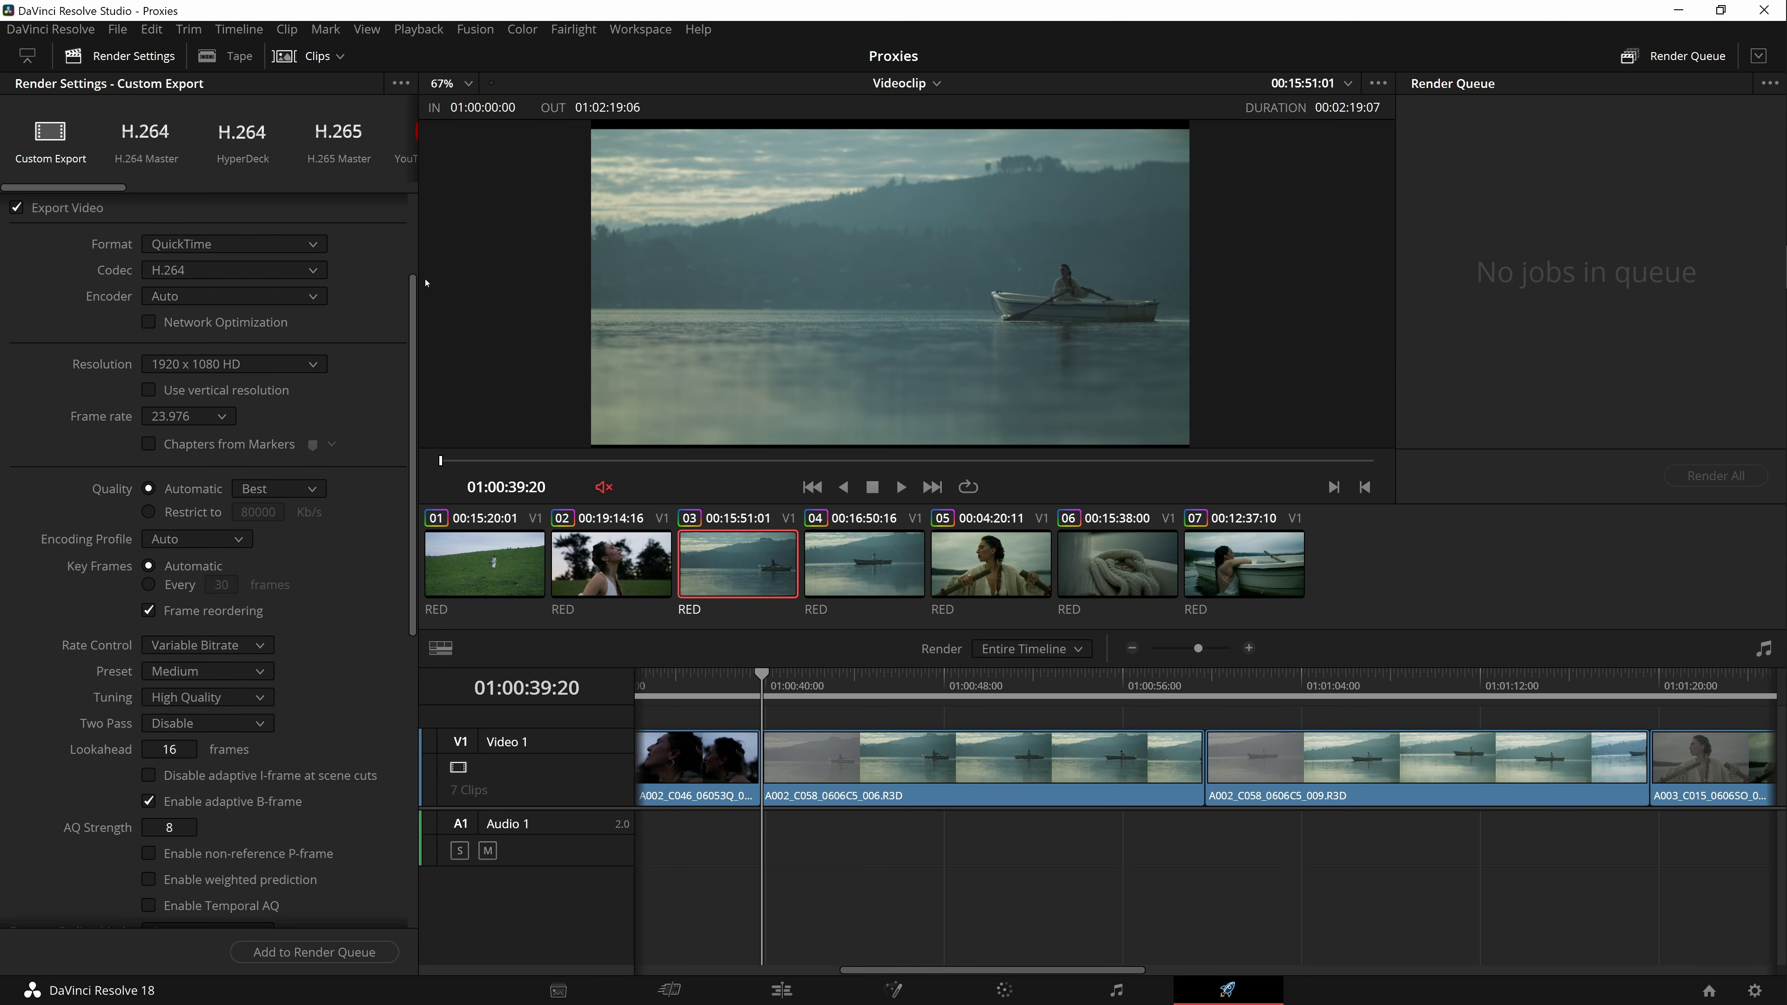
scroll(413, 296, "up", 2)
left_click_drag(837, 669, 1161, 694)
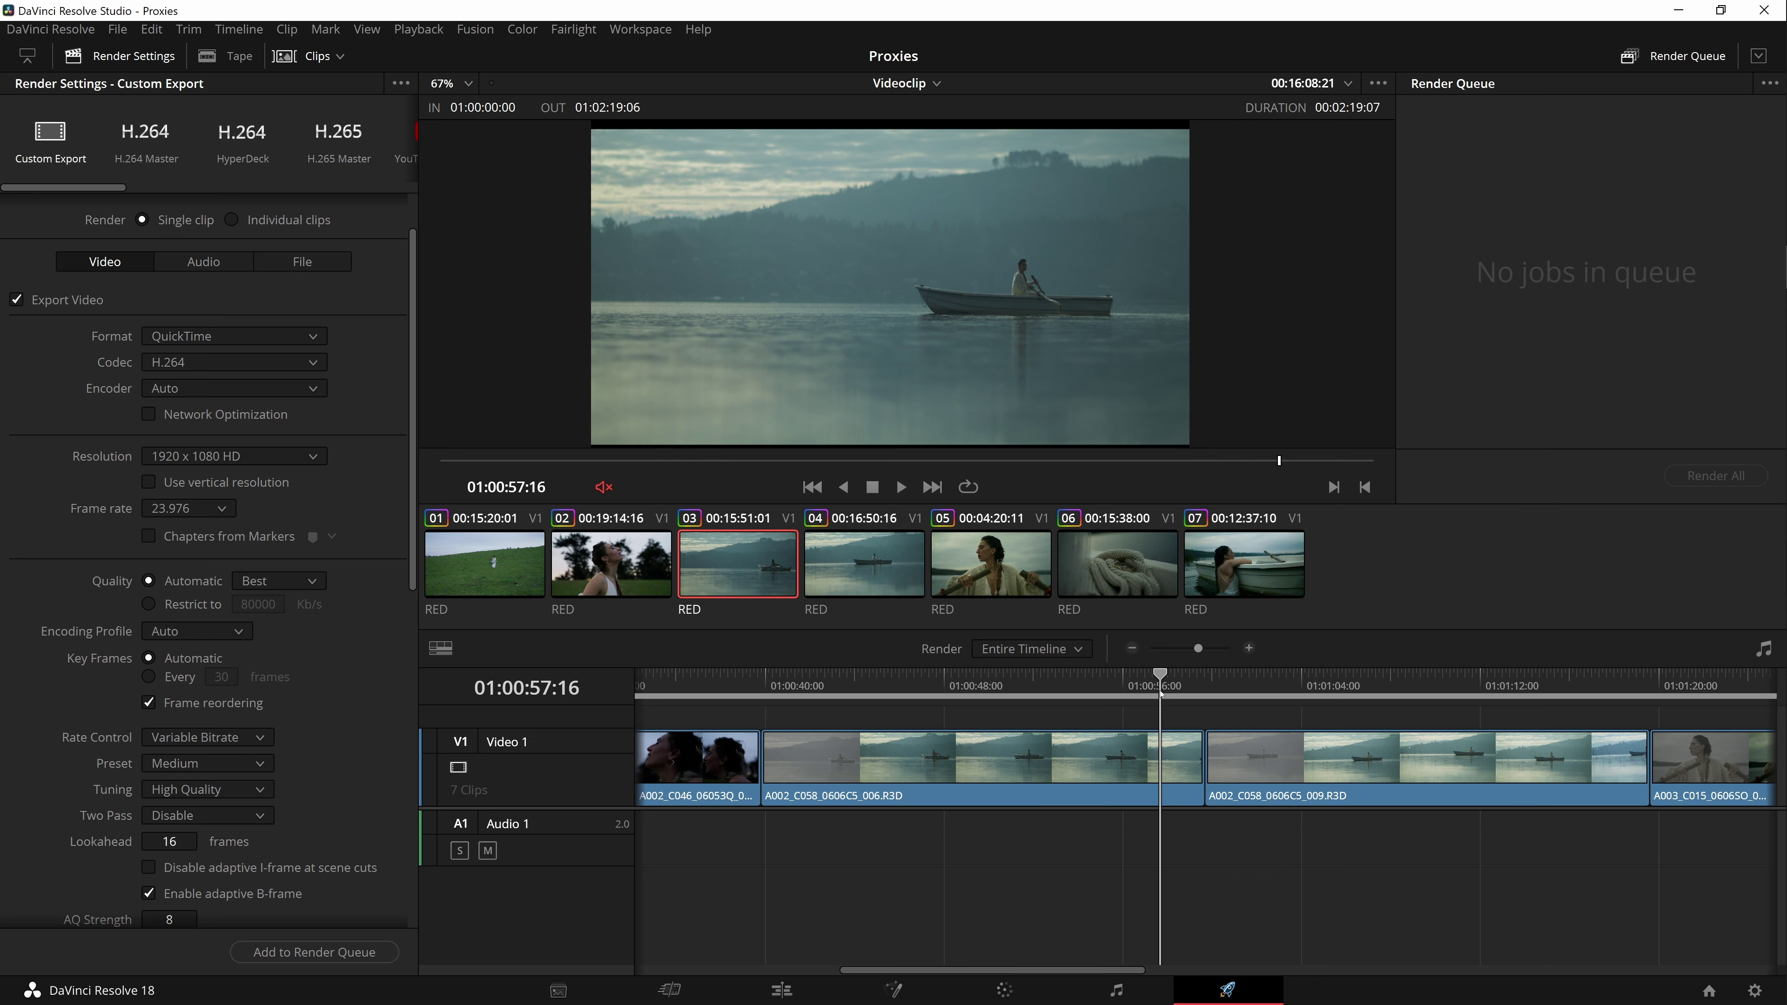
left_click_drag(1160, 693, 1145, 372)
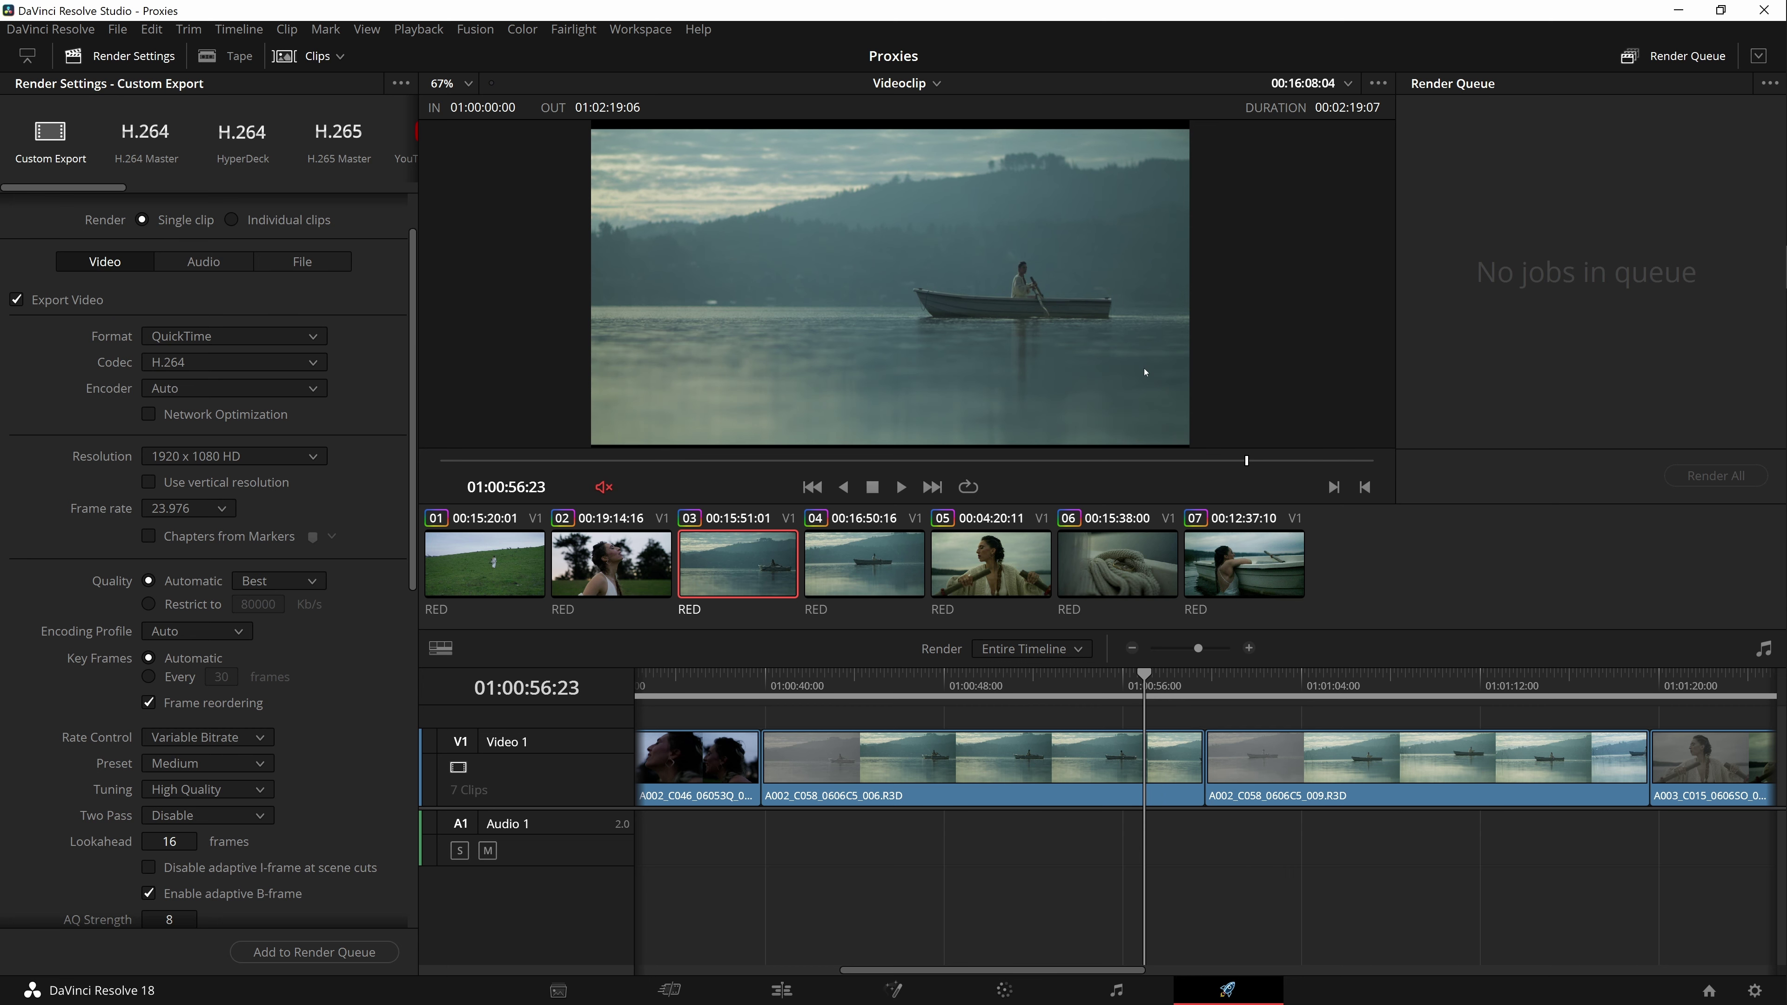
key("shift+9")
scroll(639, 492, "up", 3)
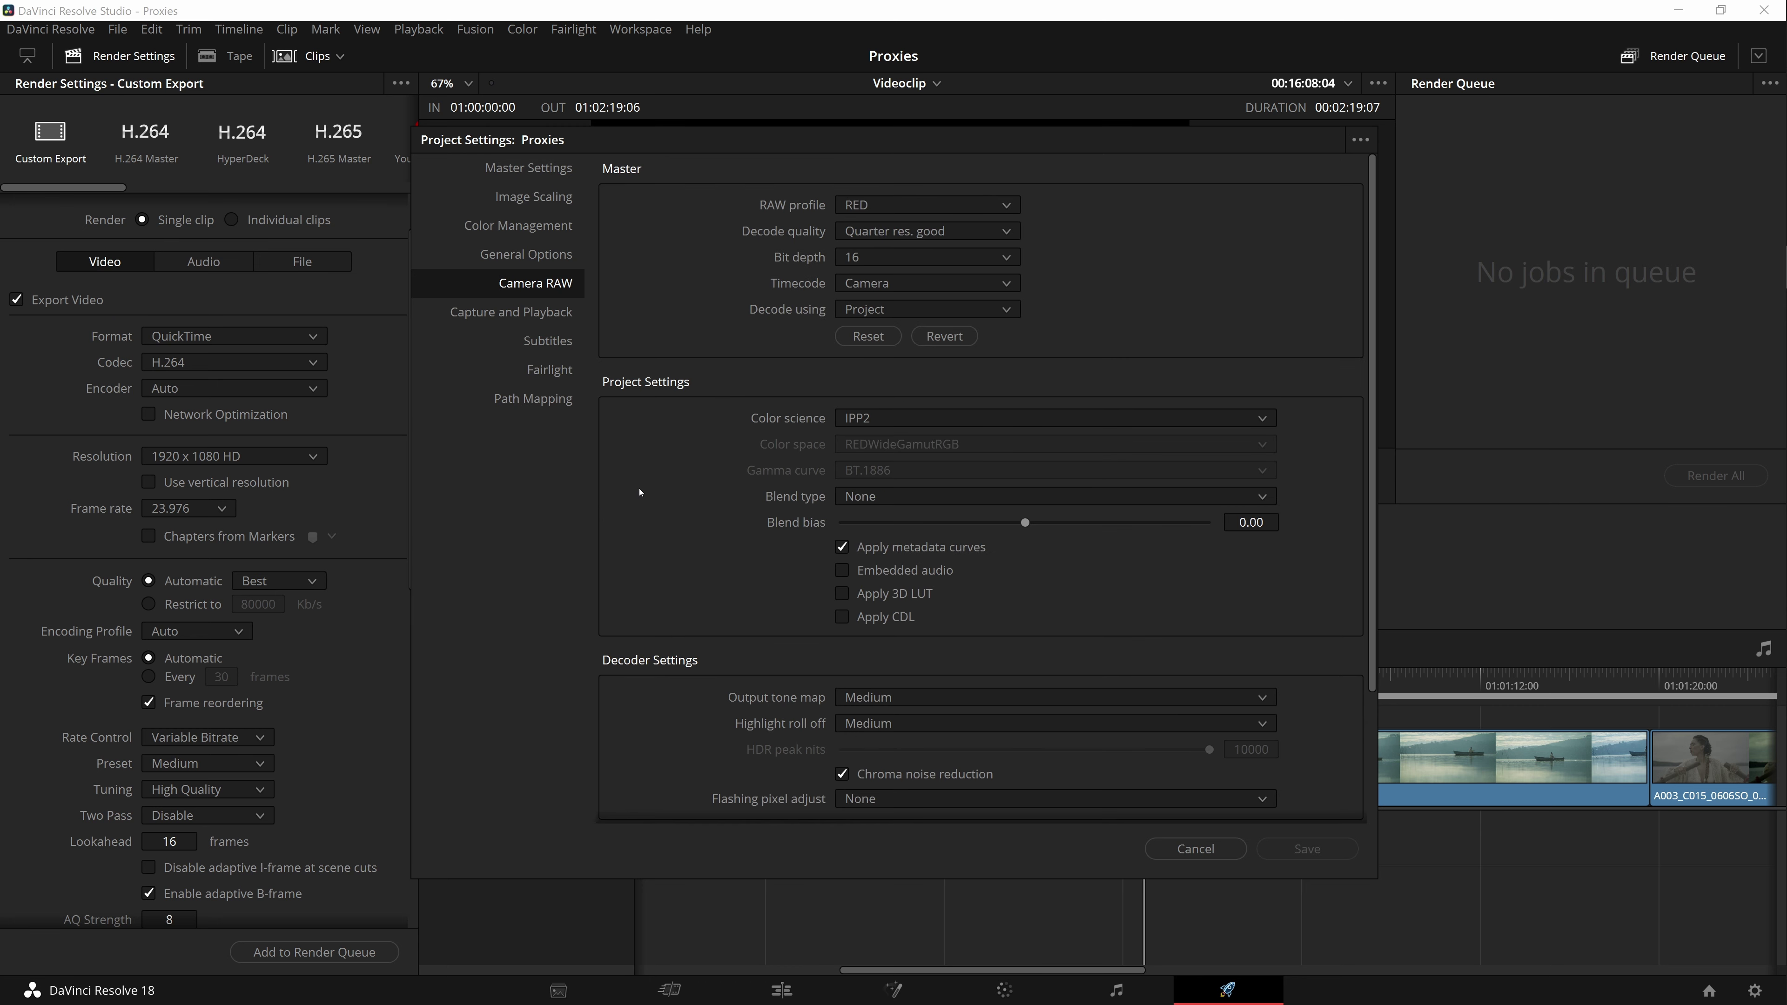
- Check the Decode quality options, keep Quarter res. good, and cancel Project Settings
left_click(927, 235)
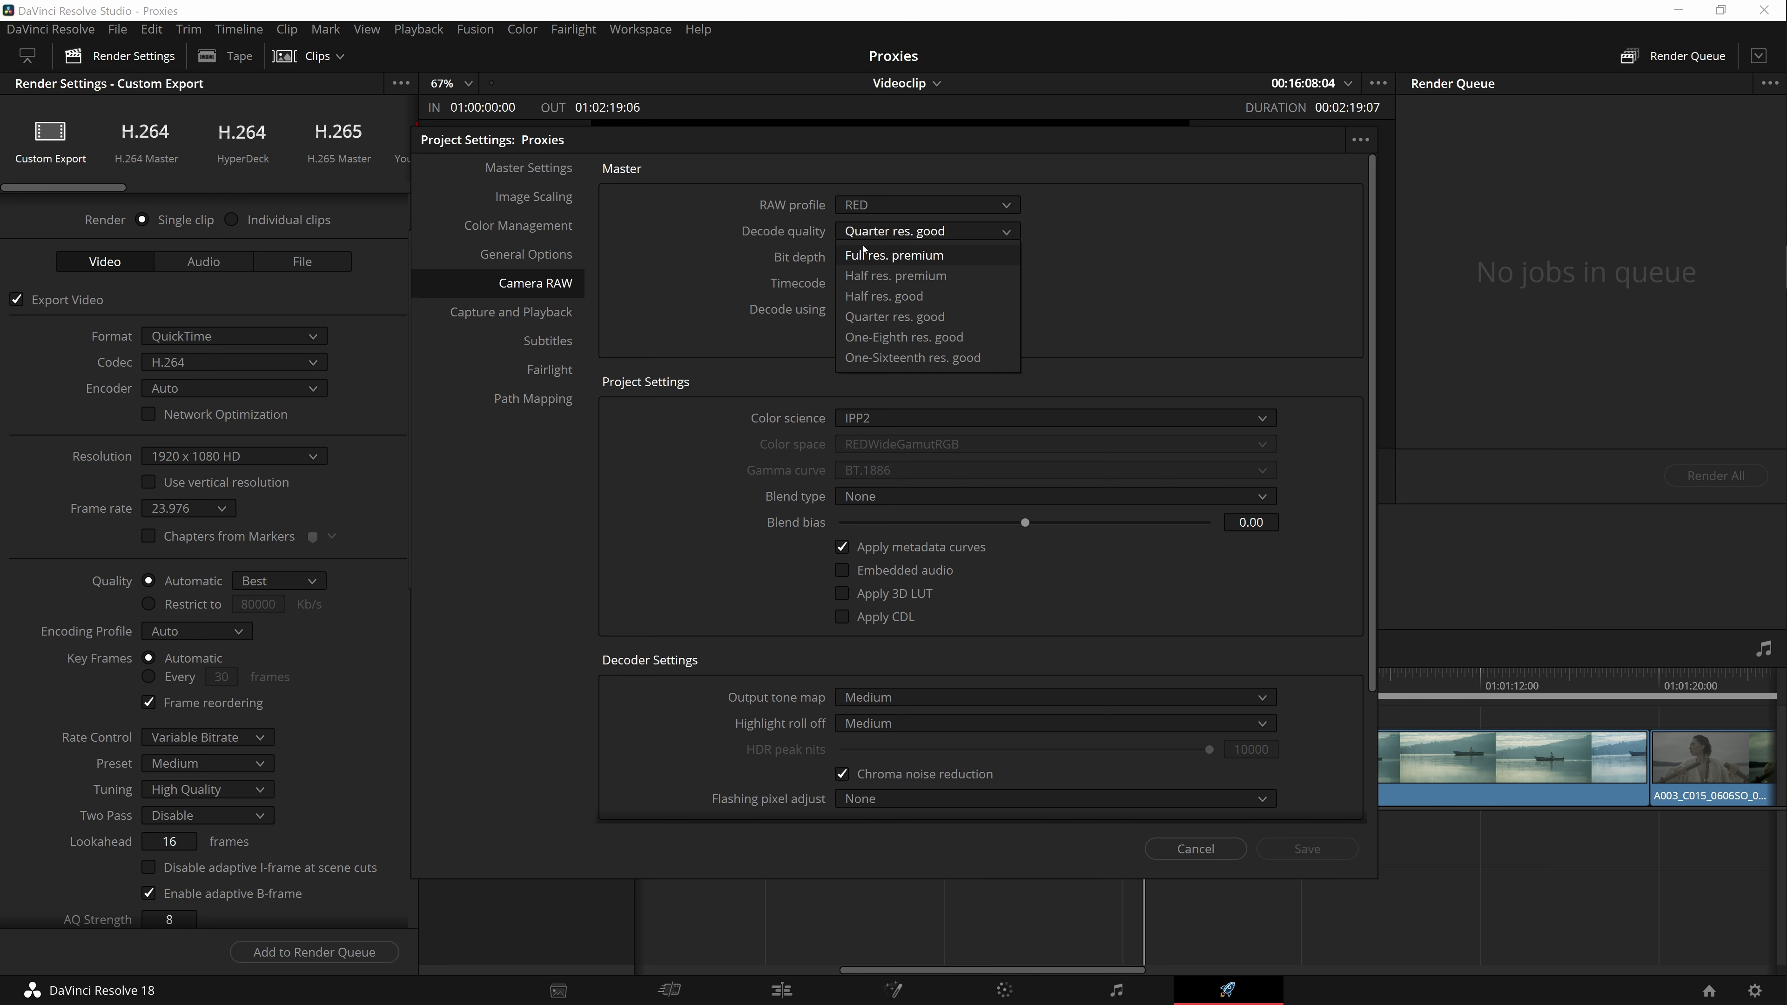
left_click(839, 230)
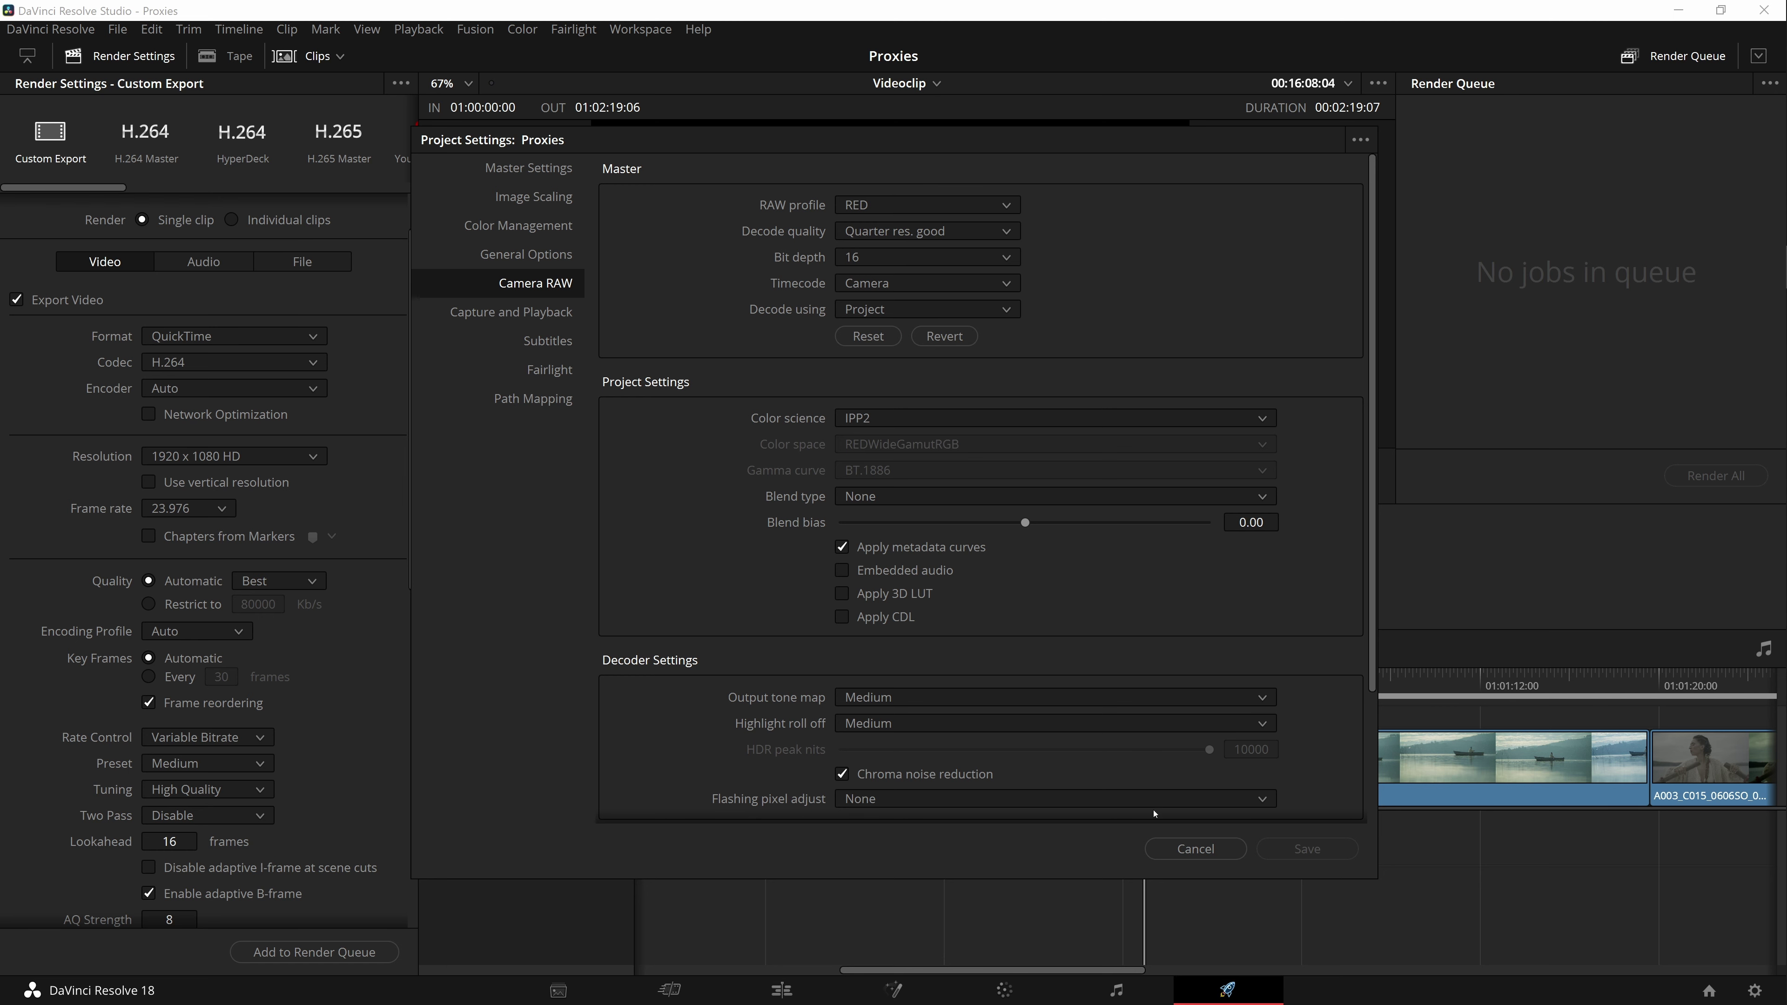
left_click(1196, 850)
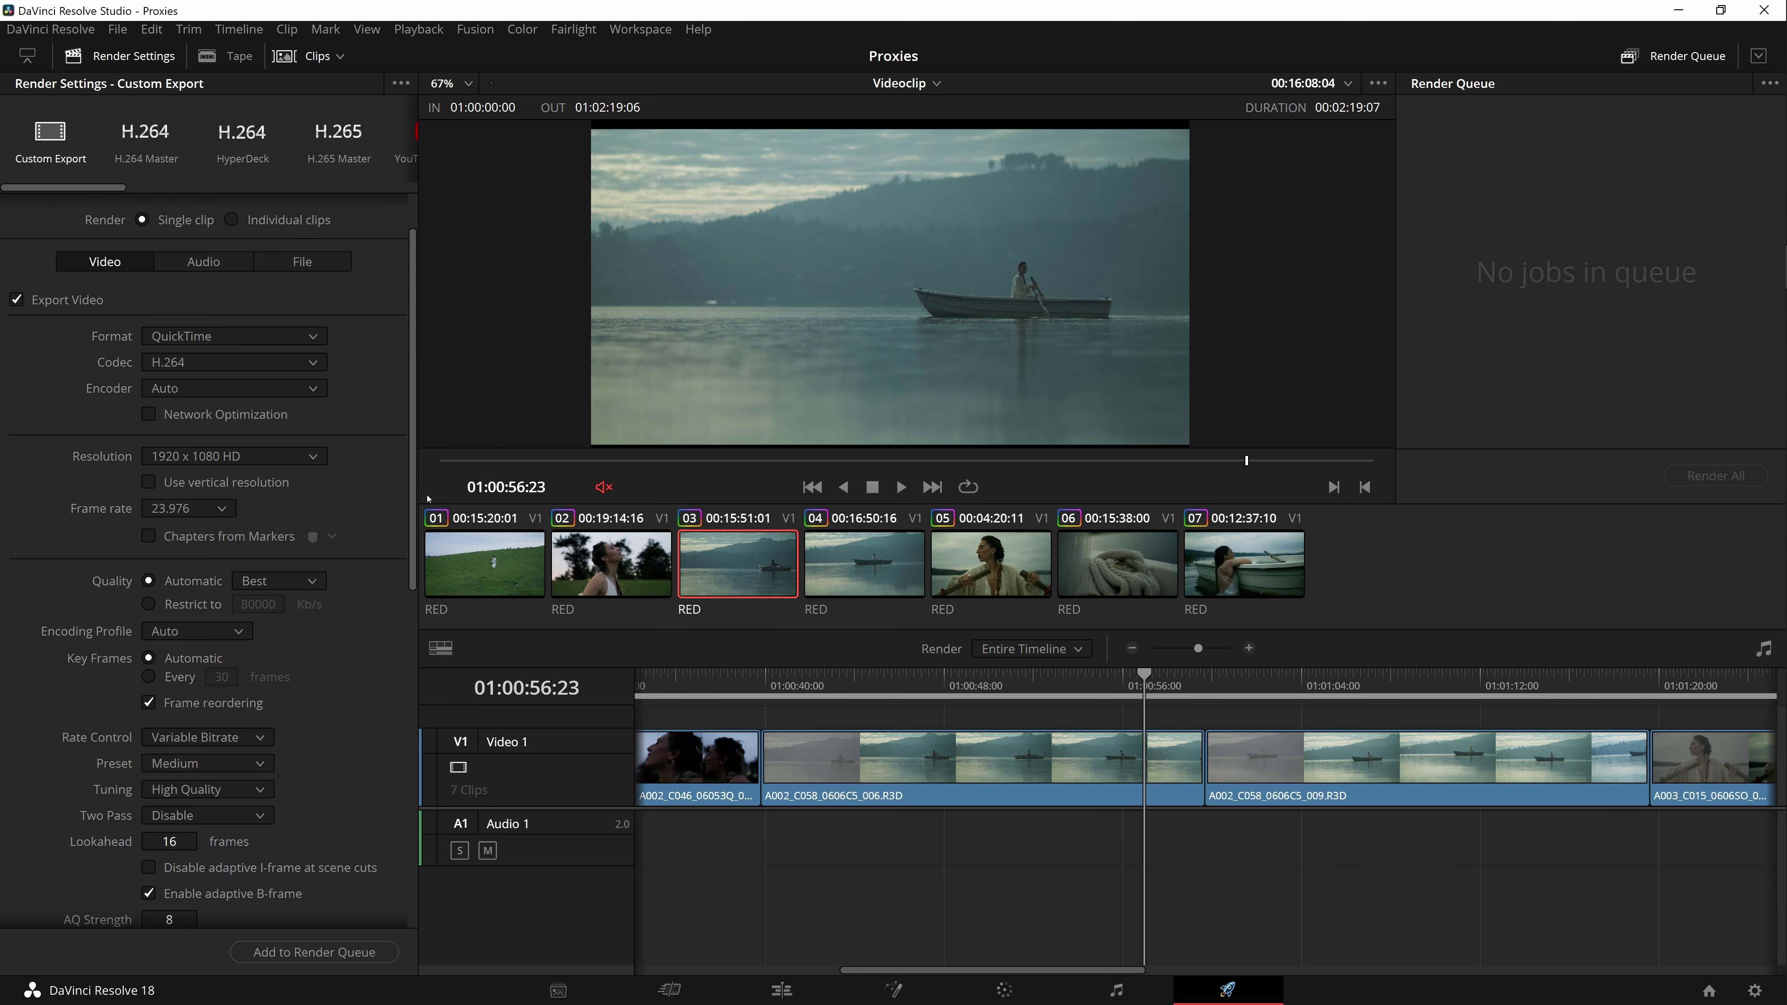
- Enable Force debayer to highest quality in the render's Advanced Settings, then recheck Project Settings
left_click_drag(412, 495, 411, 836)
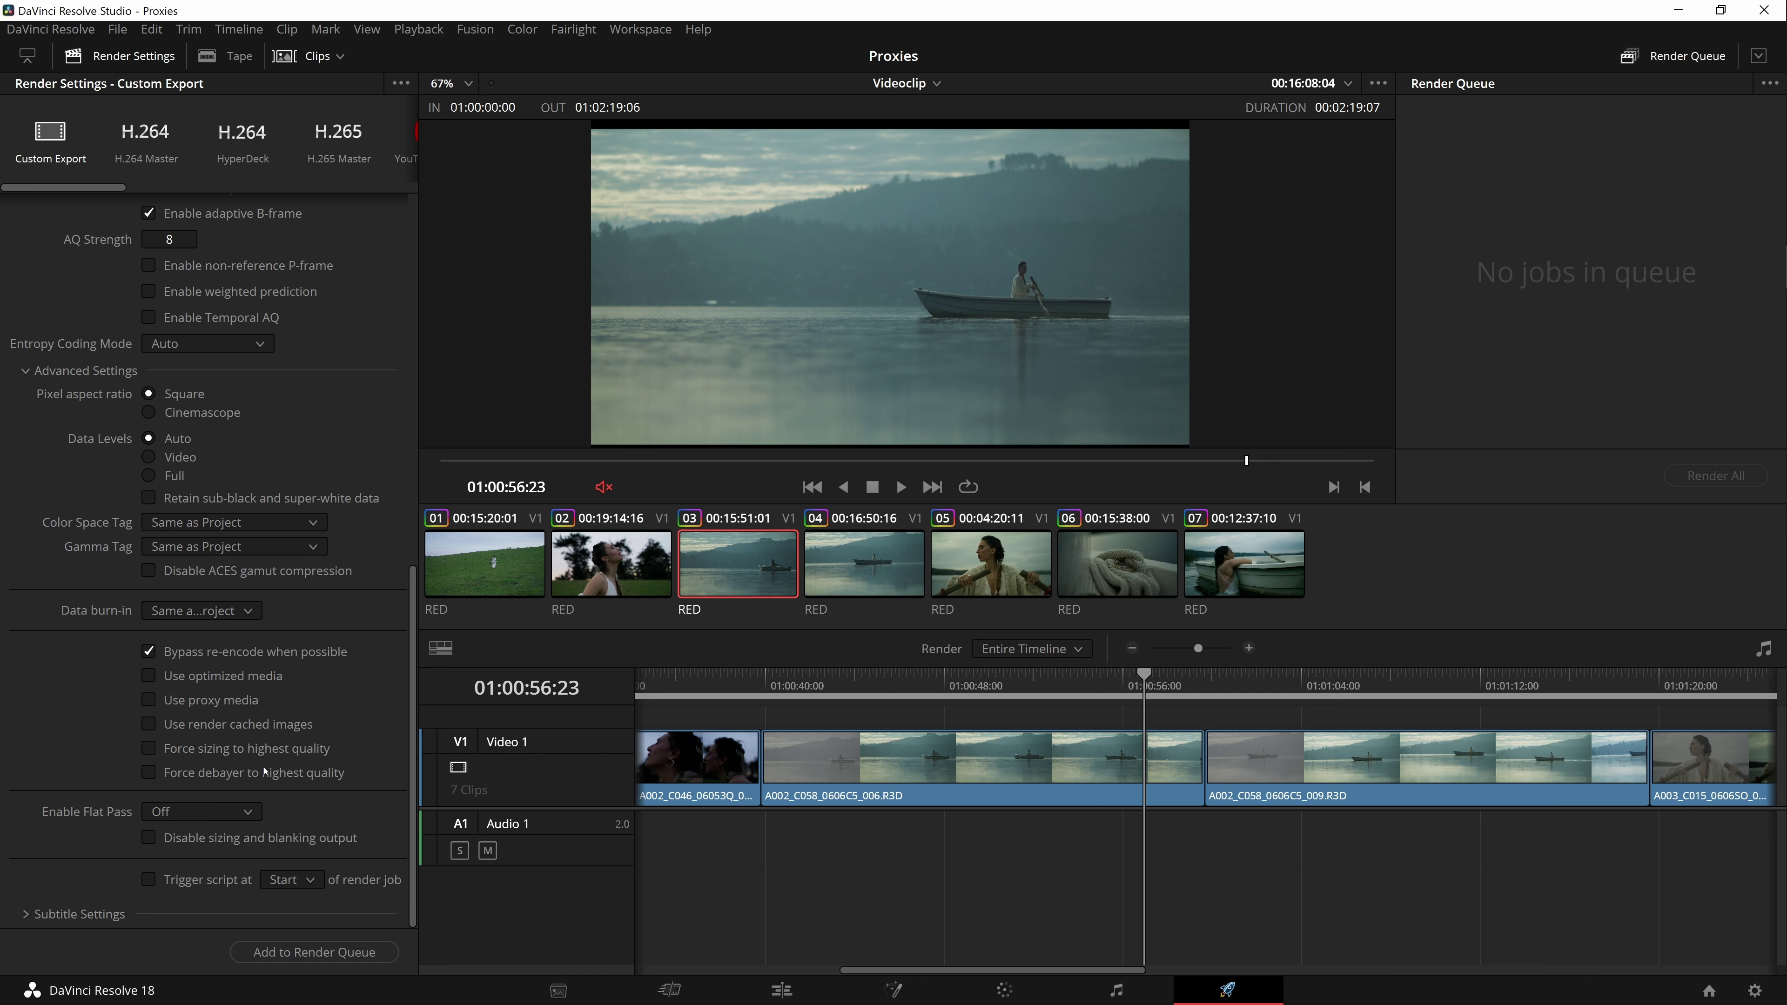
left_click(150, 773)
key("shift+9")
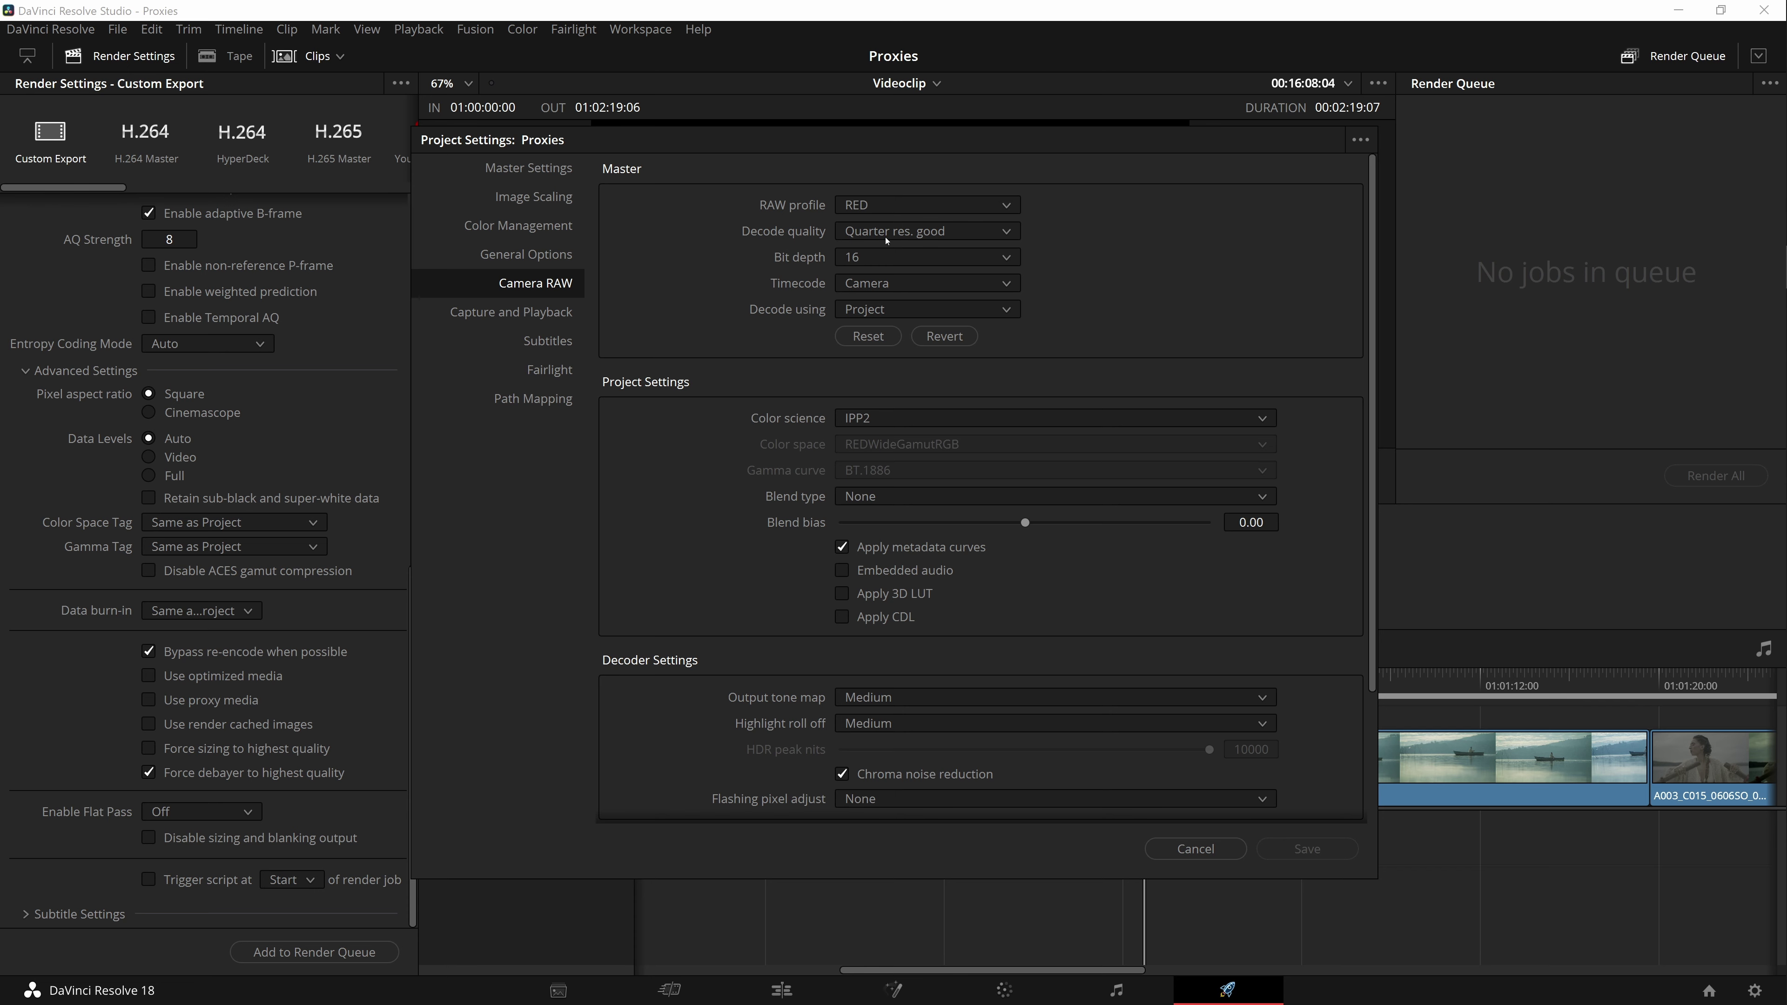
left_click(1196, 849)
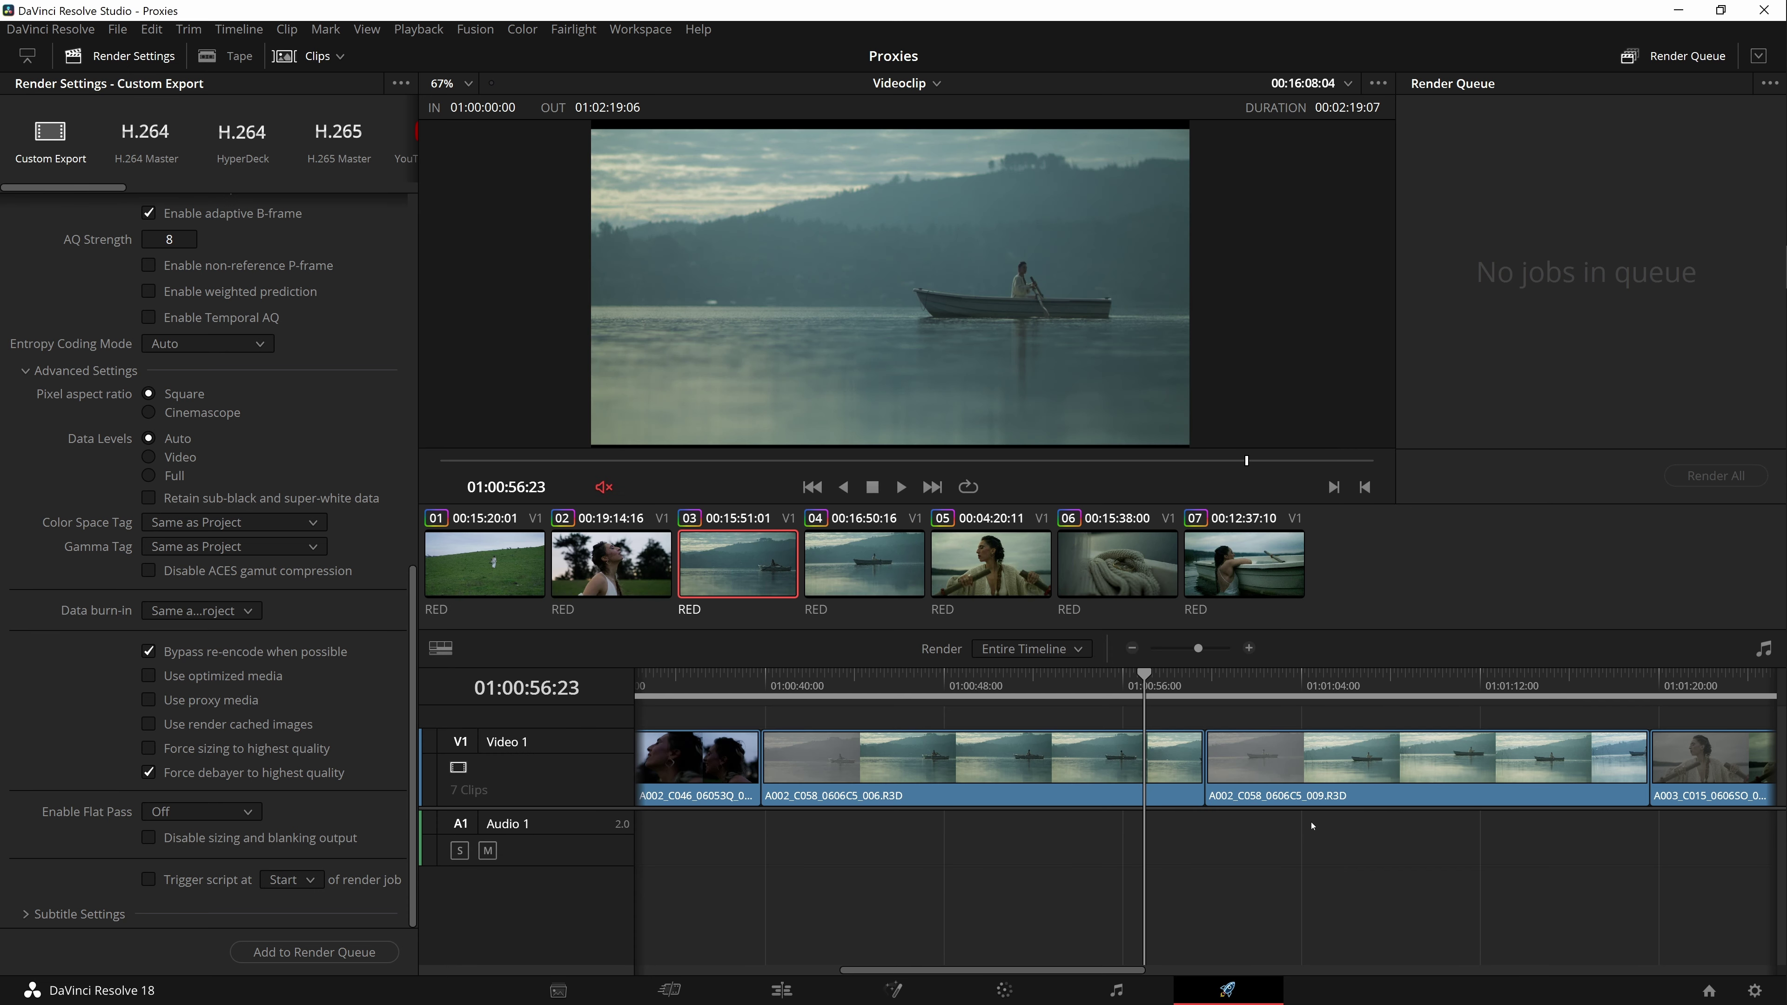